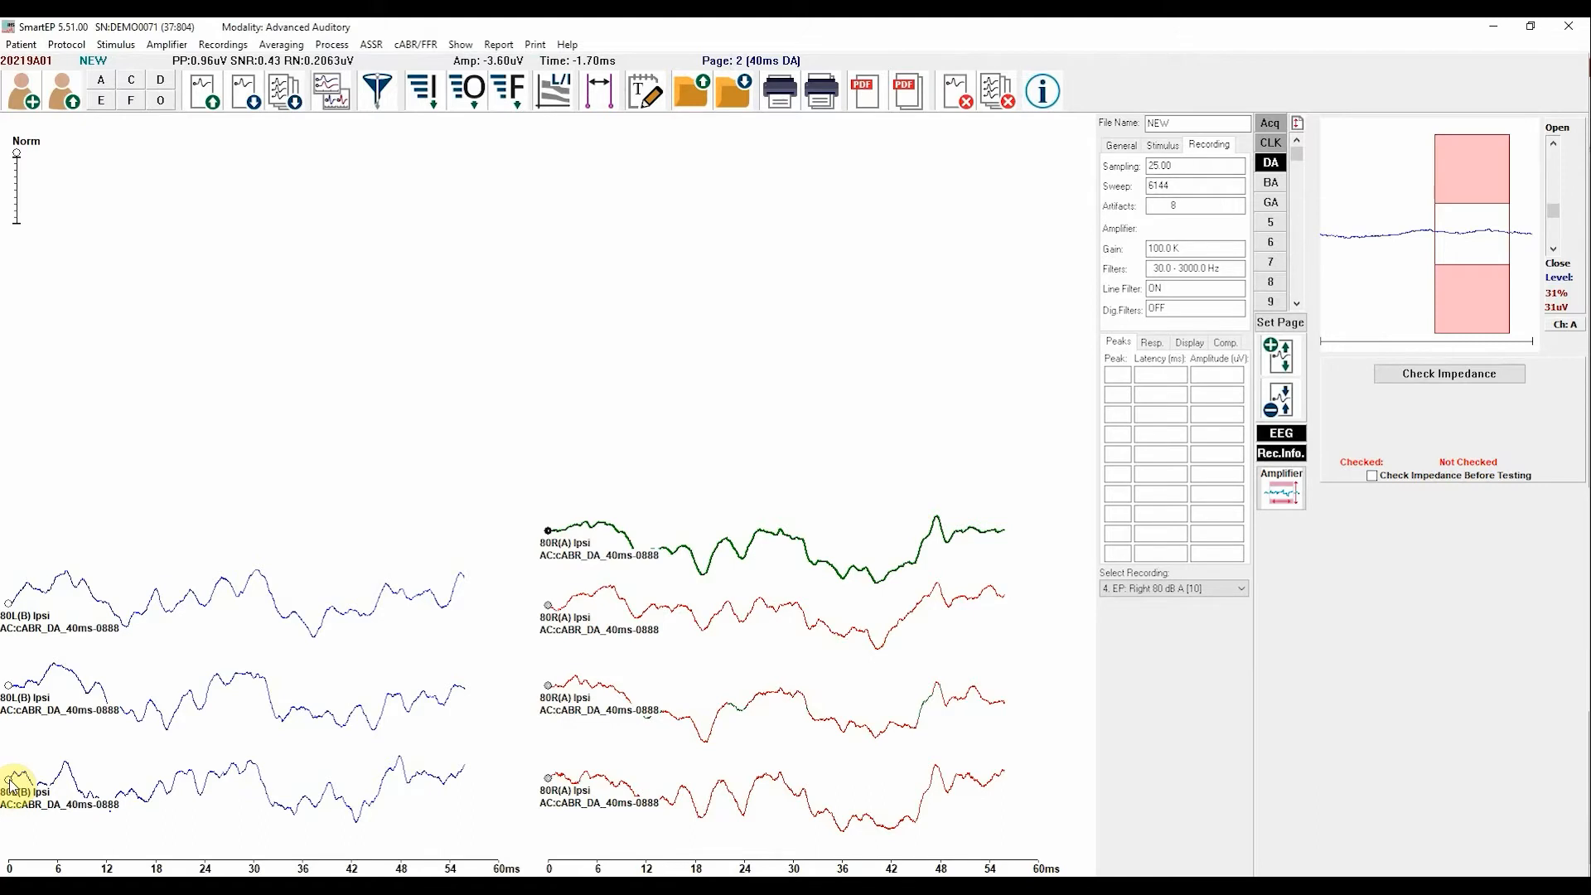
# - Add the three left-ear 80 dB recordings together and place the summed waveform above them
pyautogui.click(11, 780)
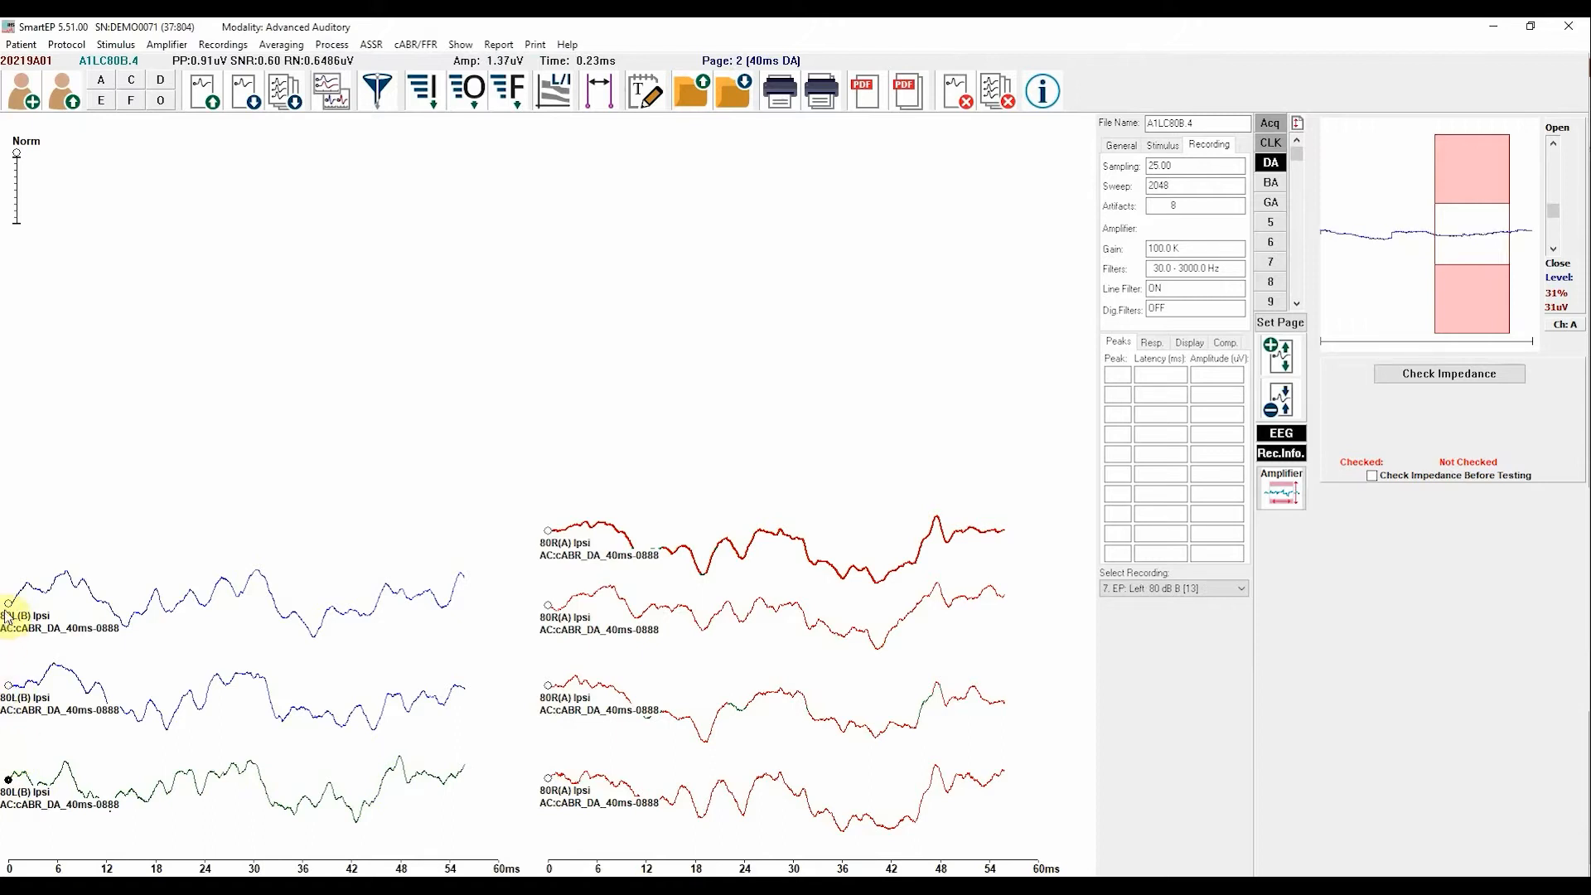
pyautogui.press('Up')
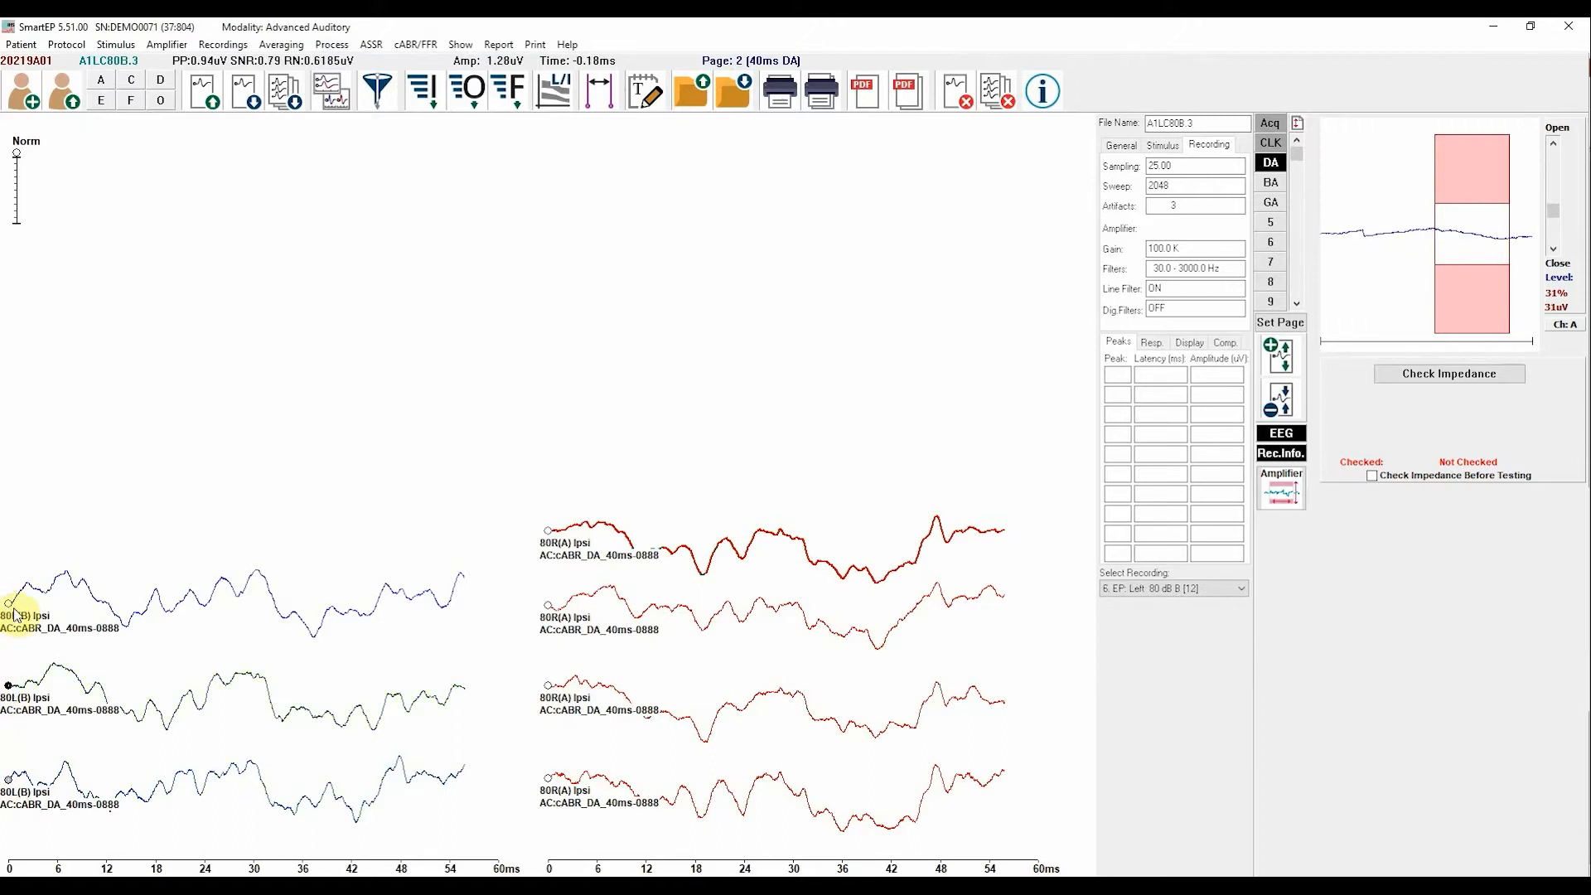
pyautogui.press('Up')
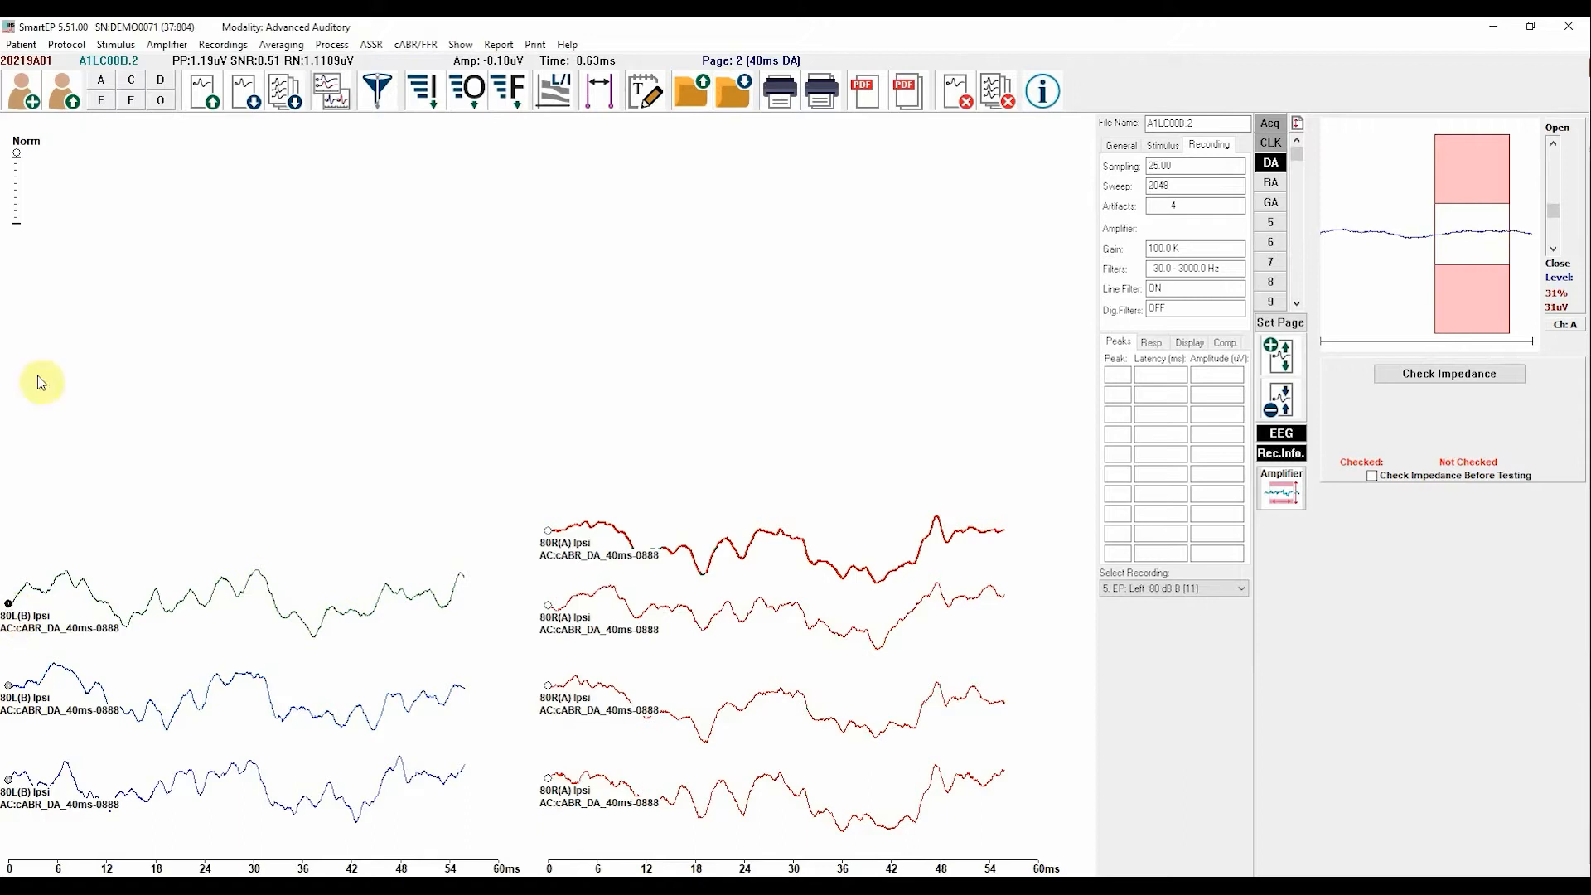
pyautogui.click(333, 45)
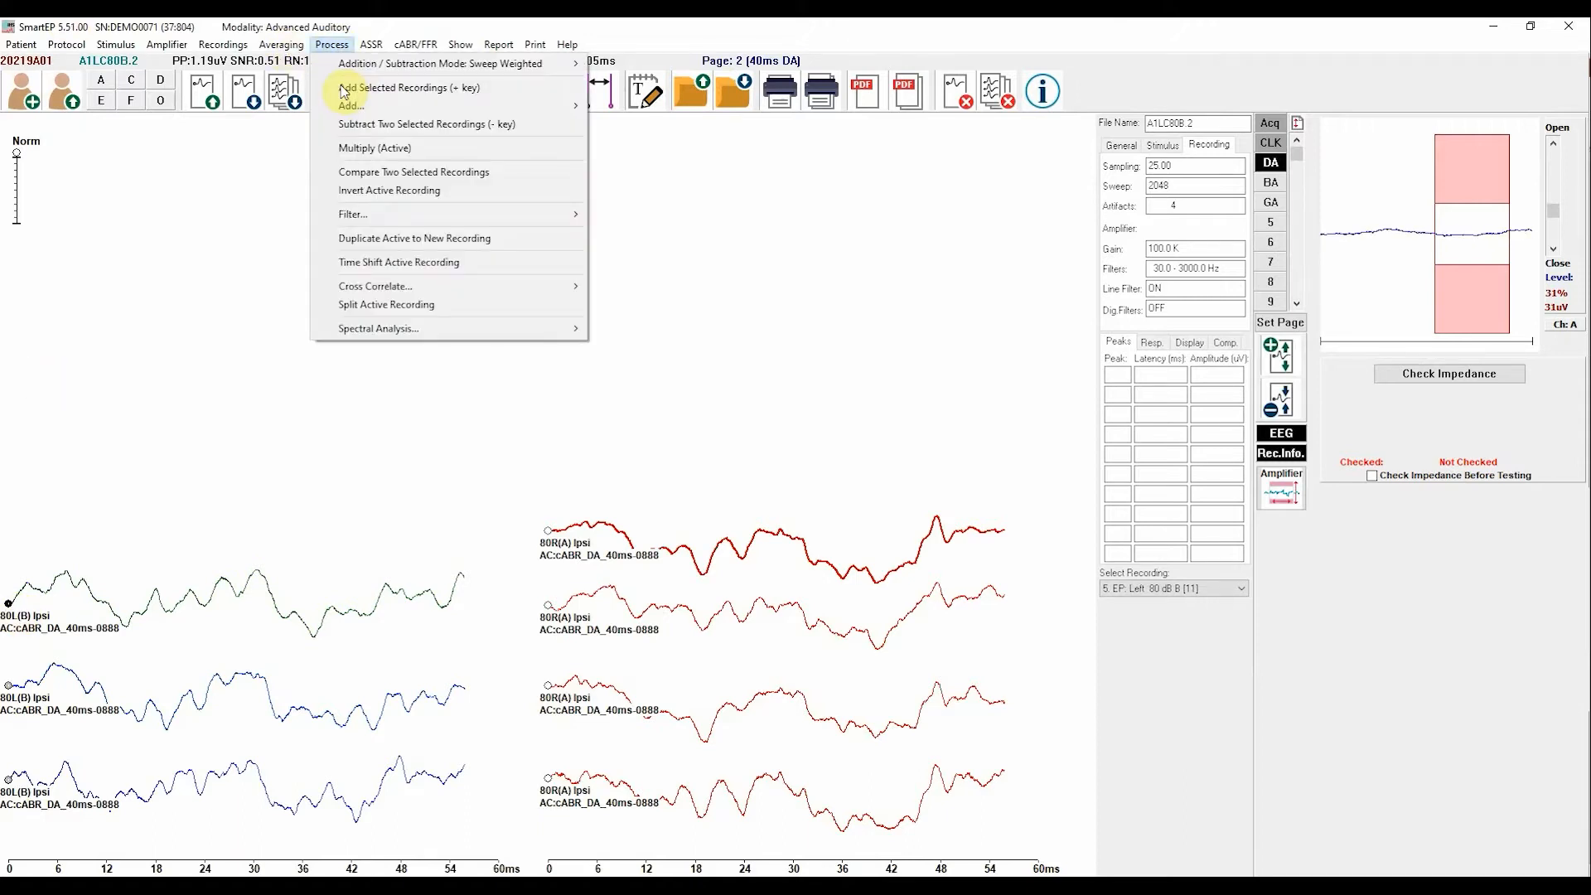
pyautogui.click(344, 88)
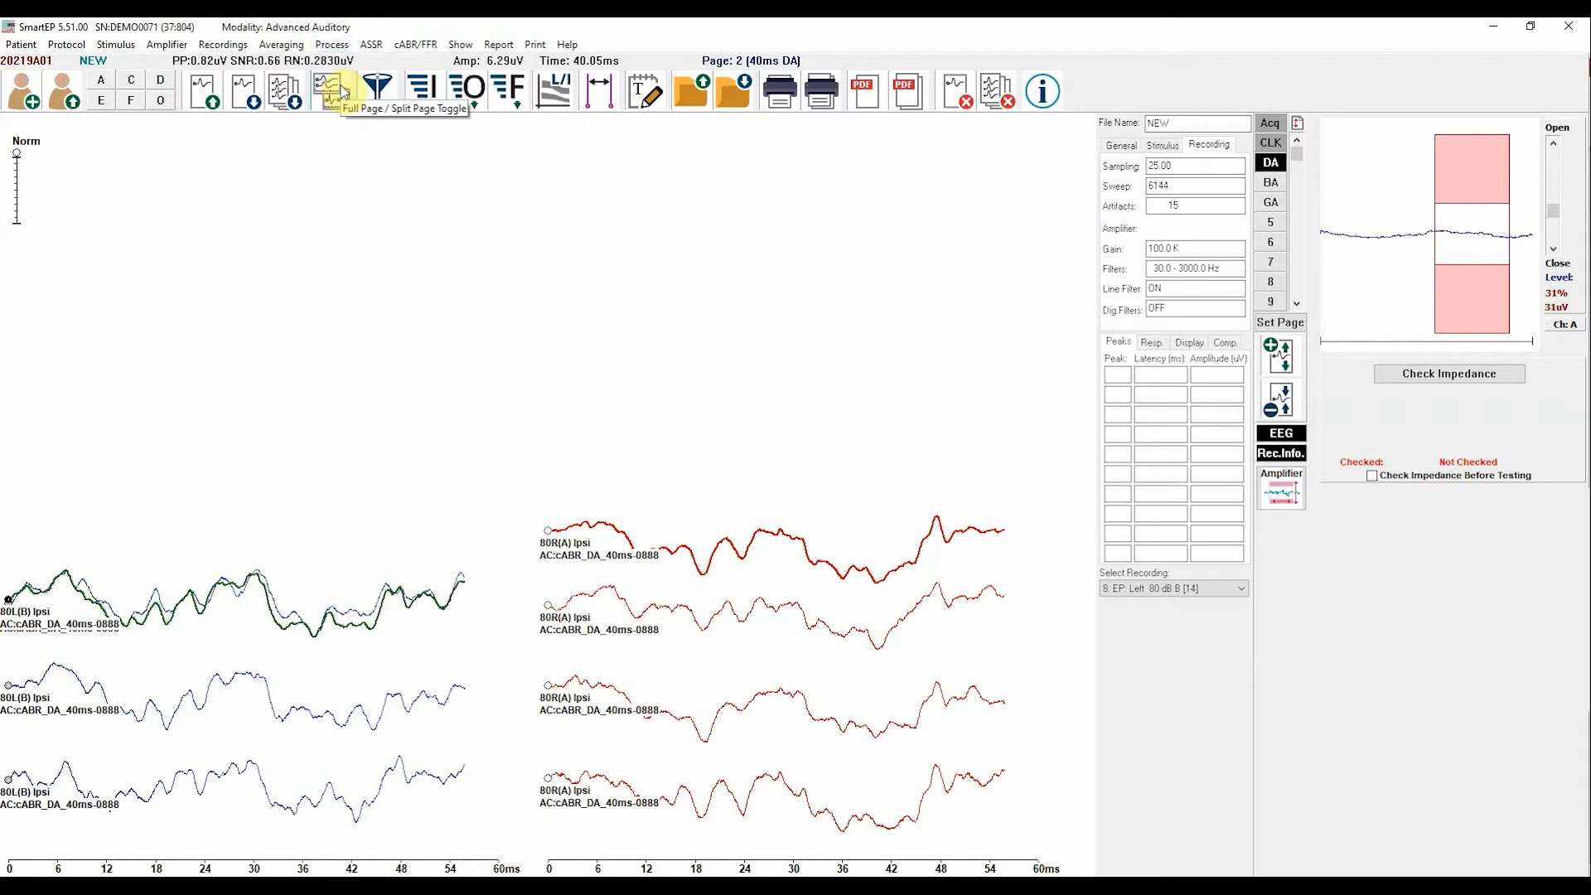
pyautogui.click(344, 91)
pyautogui.click(342, 92)
pyautogui.click(344, 92)
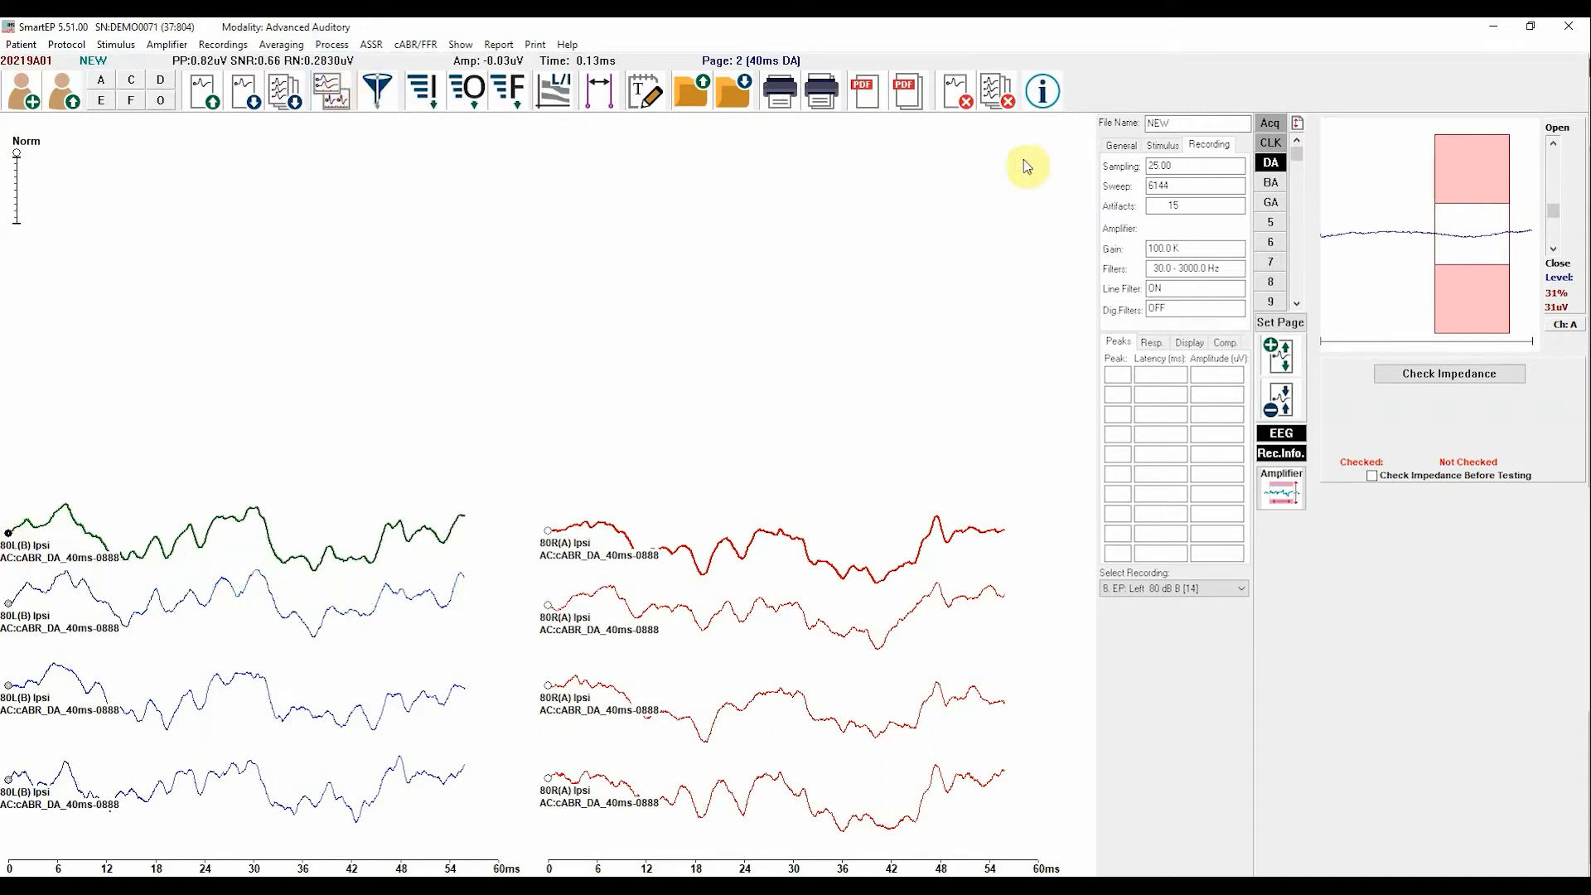
# - Examine the file name and comment of both summed recordings, and the right-ear sum's sweep count
pyautogui.moveTo(1148, 124); pyautogui.dragTo(1183, 182)
pyautogui.click(1121, 146)
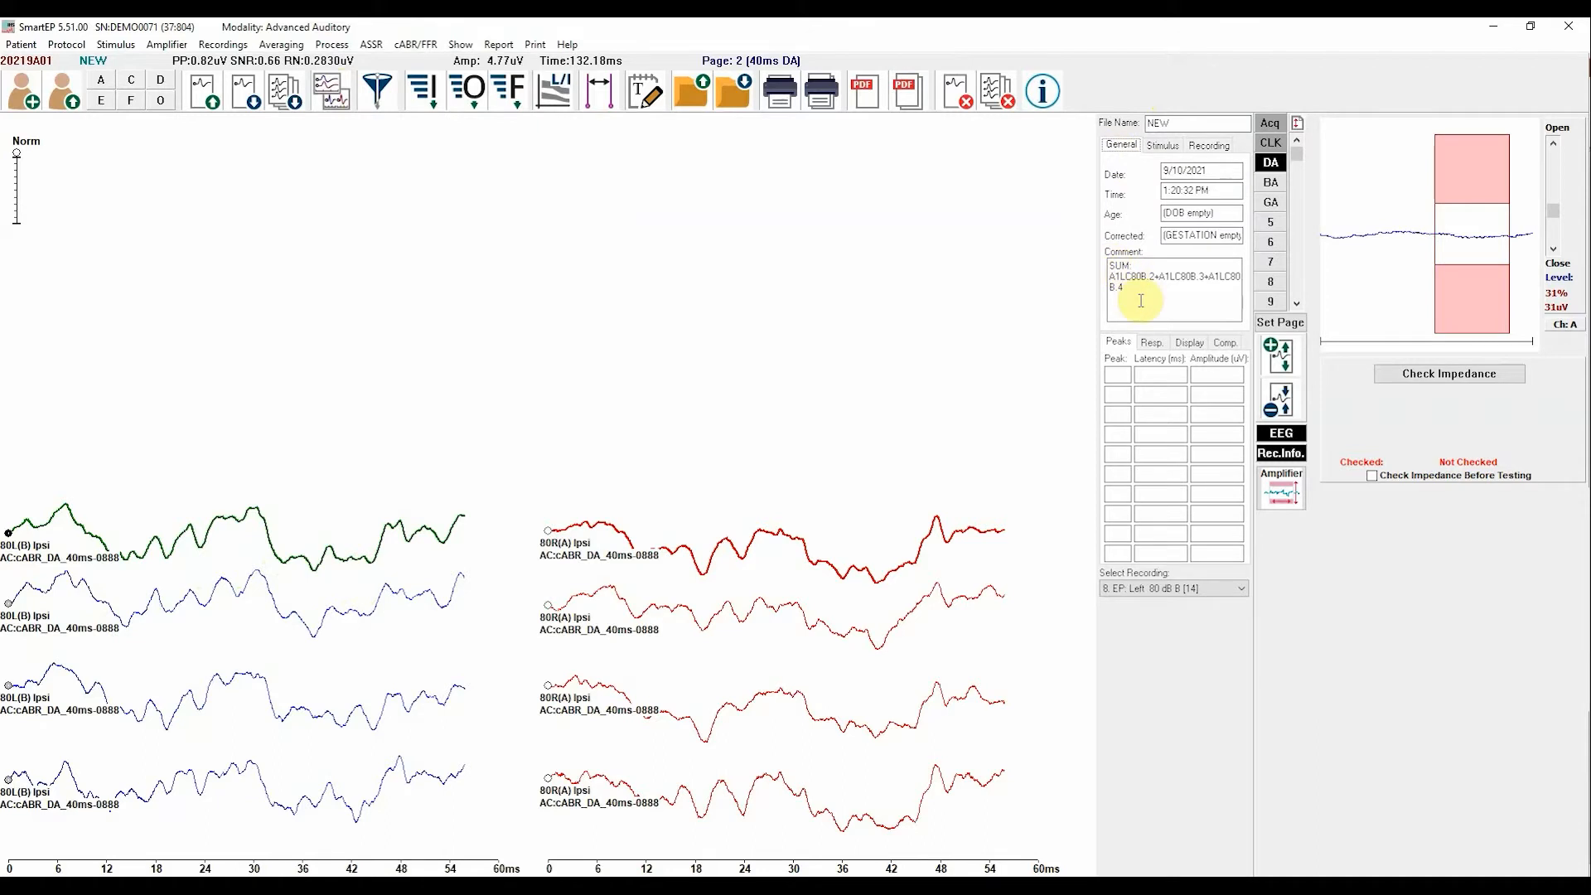
pyautogui.click(1141, 300)
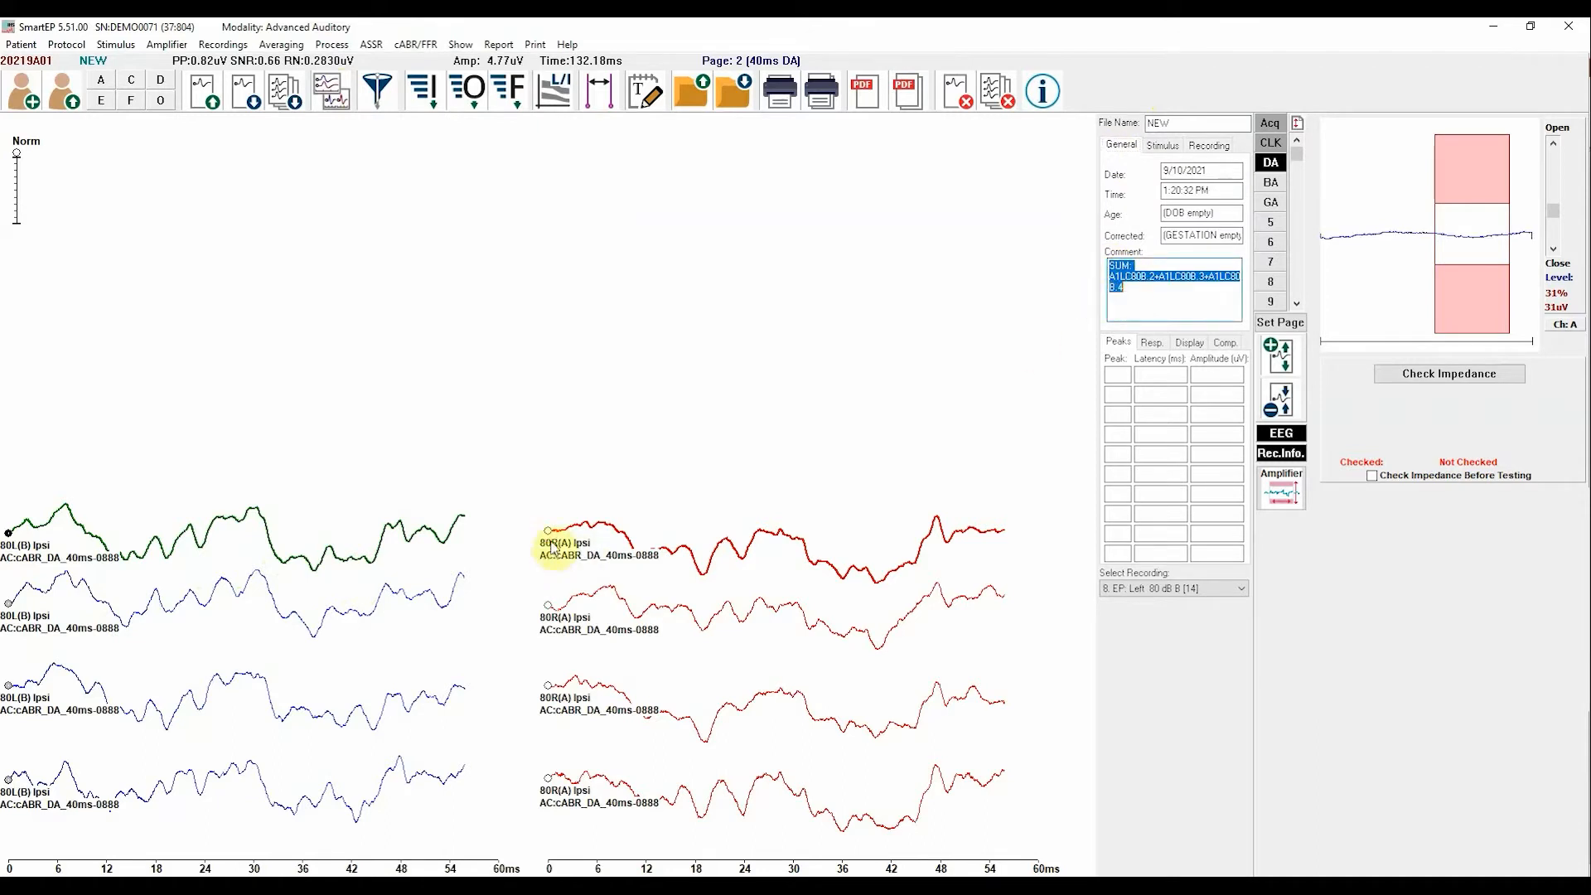
pyautogui.click(548, 533)
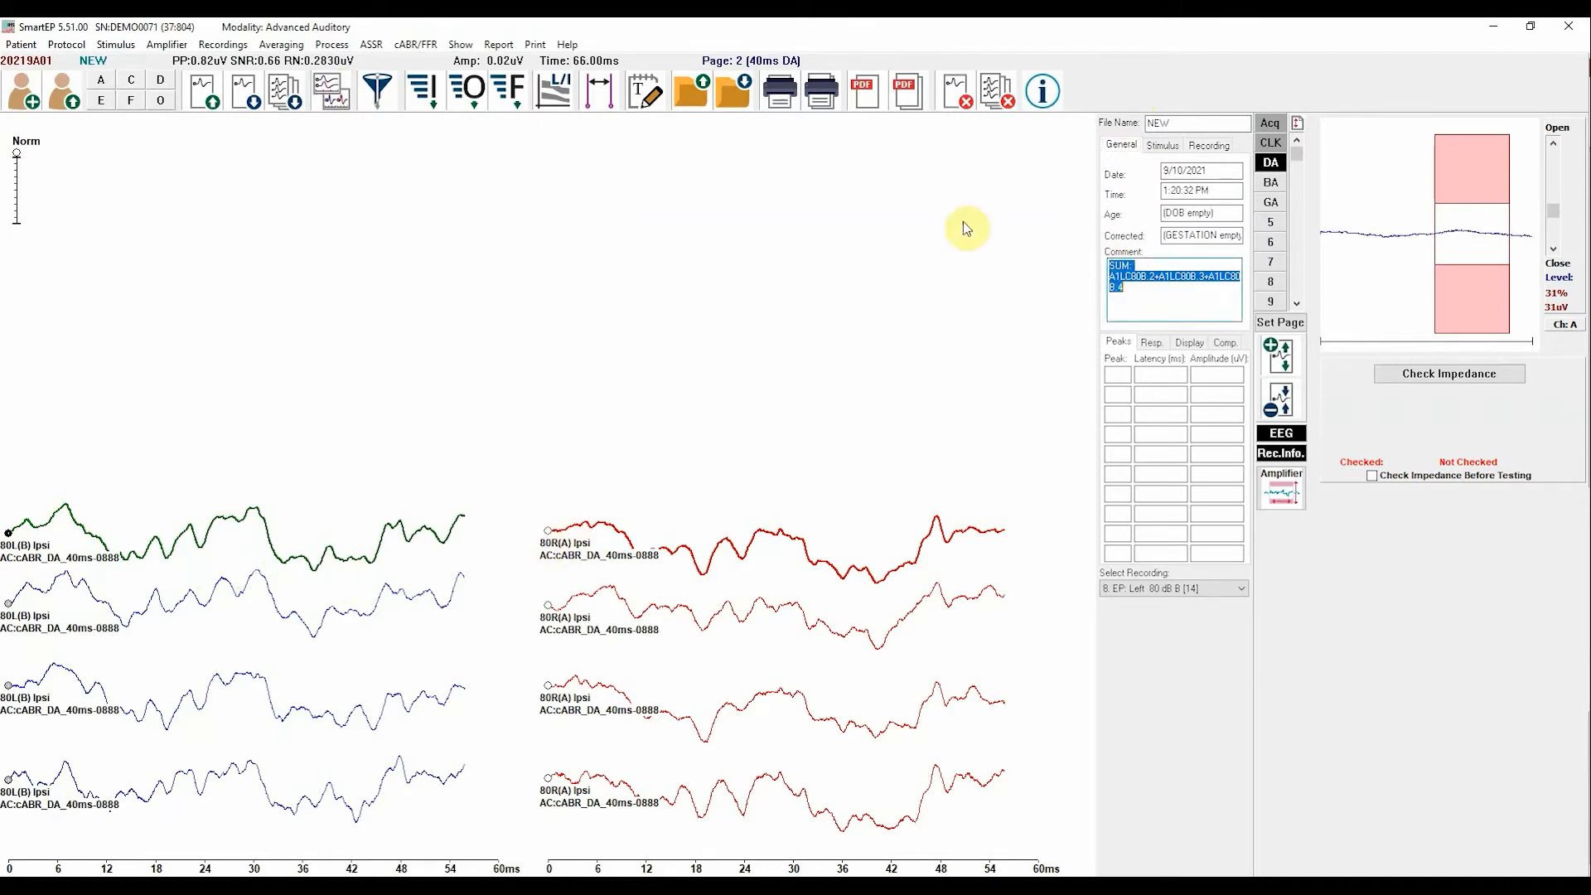
pyautogui.click(1168, 125)
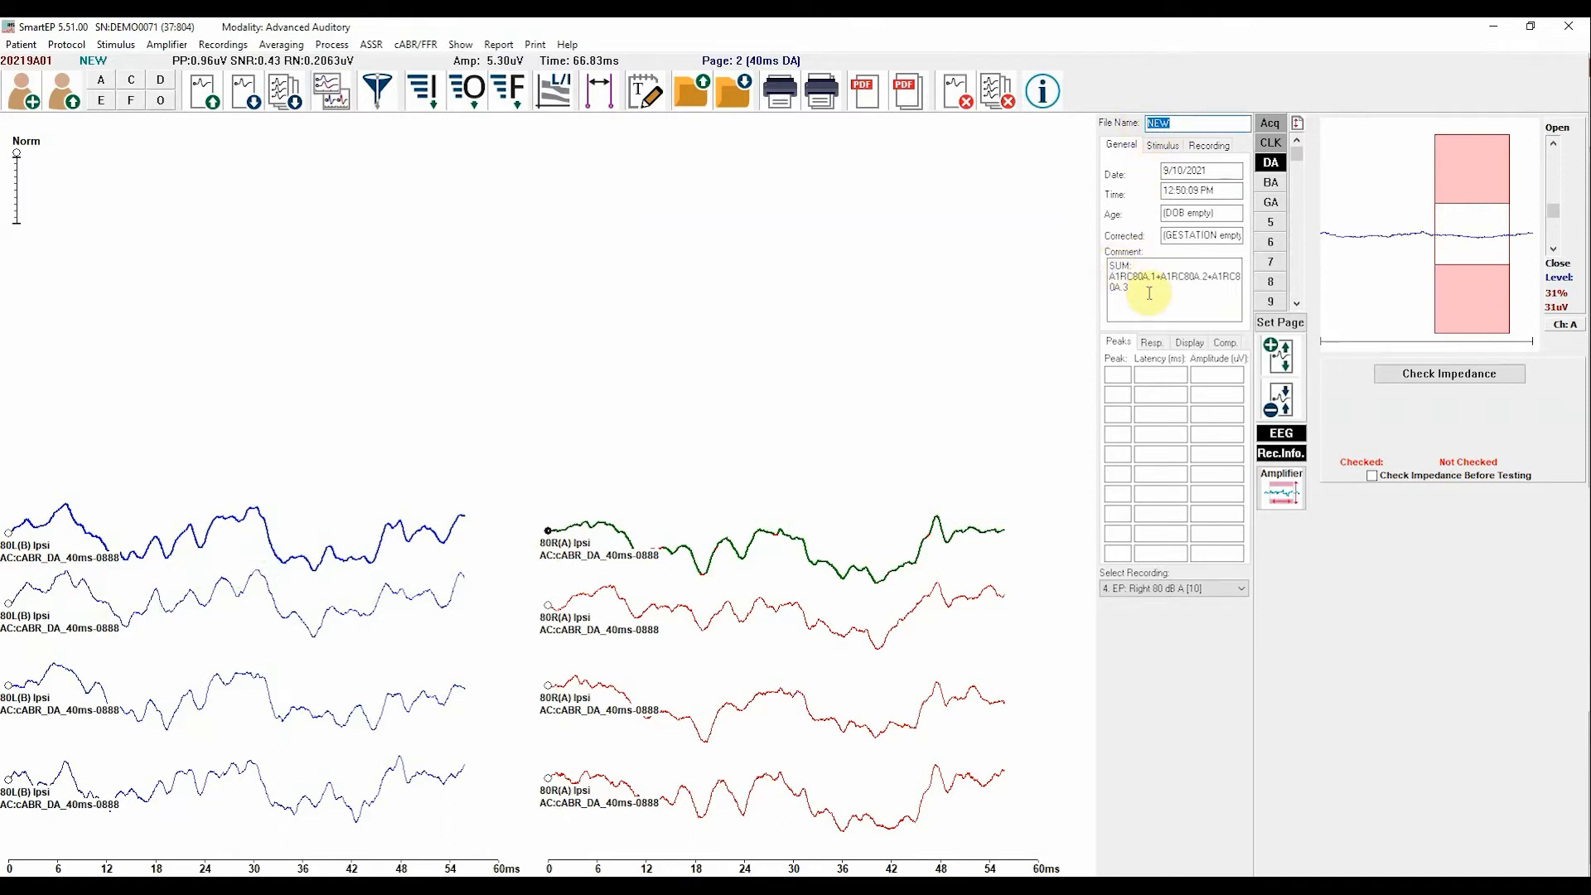
pyautogui.click(1110, 277)
pyautogui.click(1212, 148)
pyautogui.click(1190, 186)
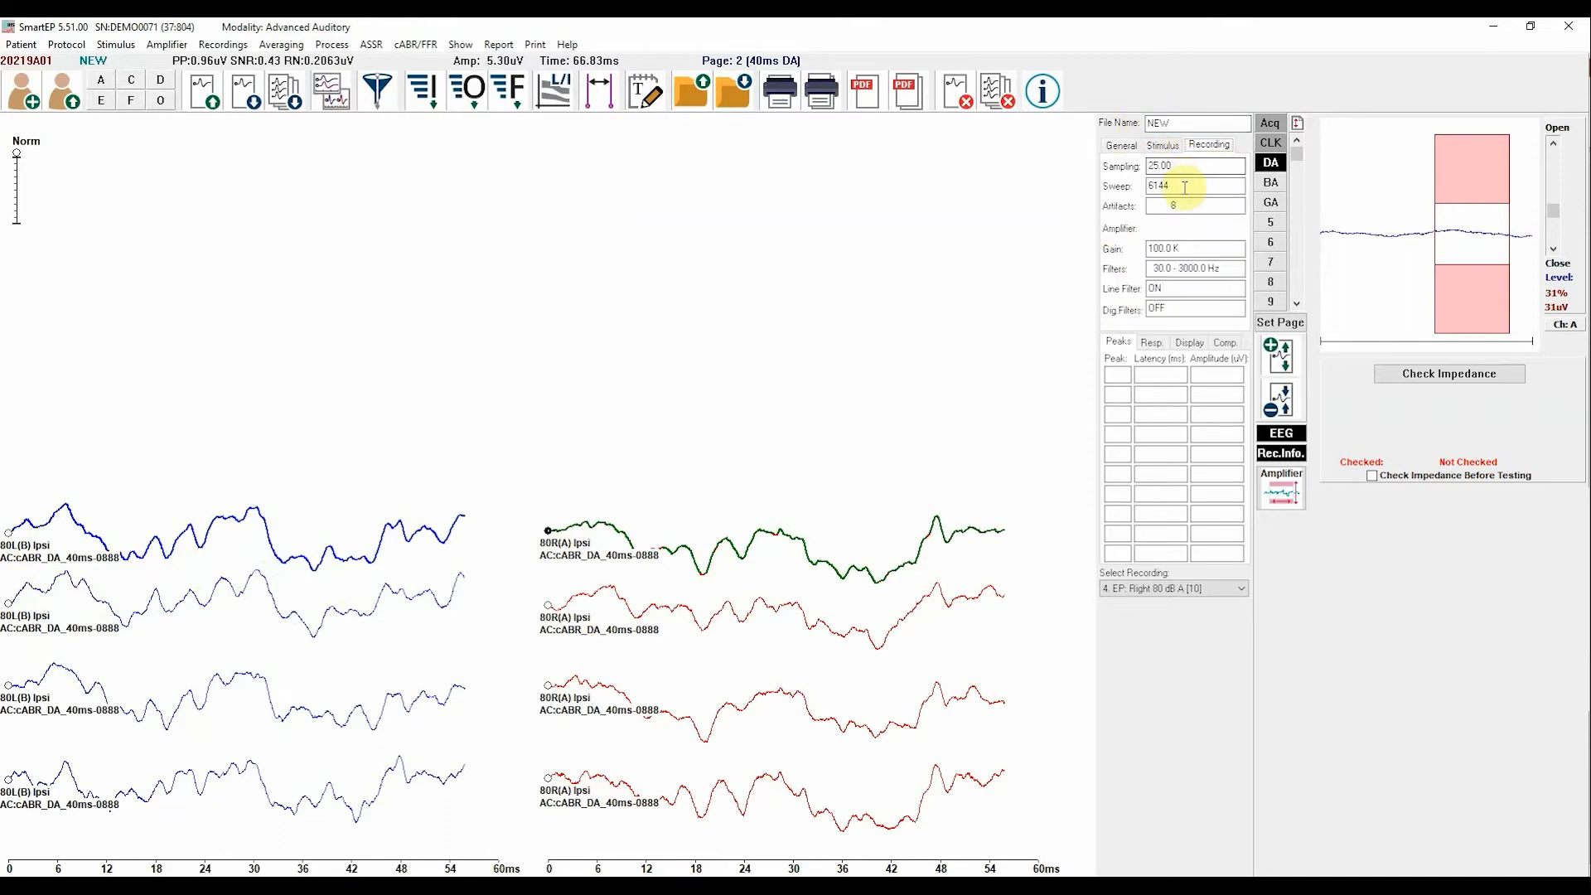
pyautogui.moveTo(1133, 199); pyautogui.dragTo(1121, 202)
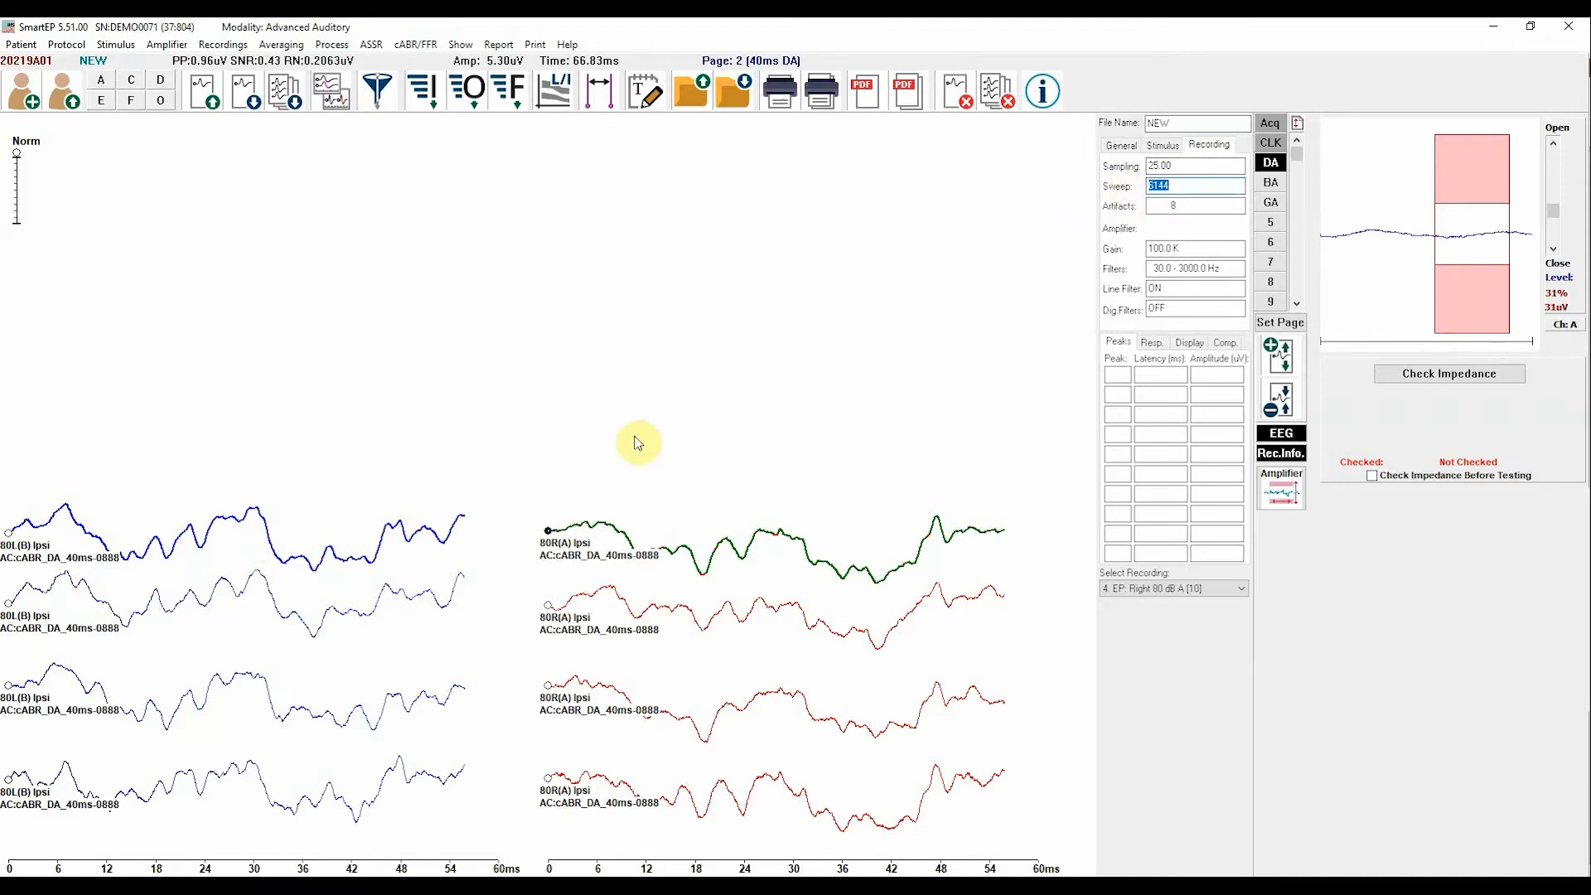
# - Save the right-ear and left-ear summed recordings
pyautogui.click(548, 532)
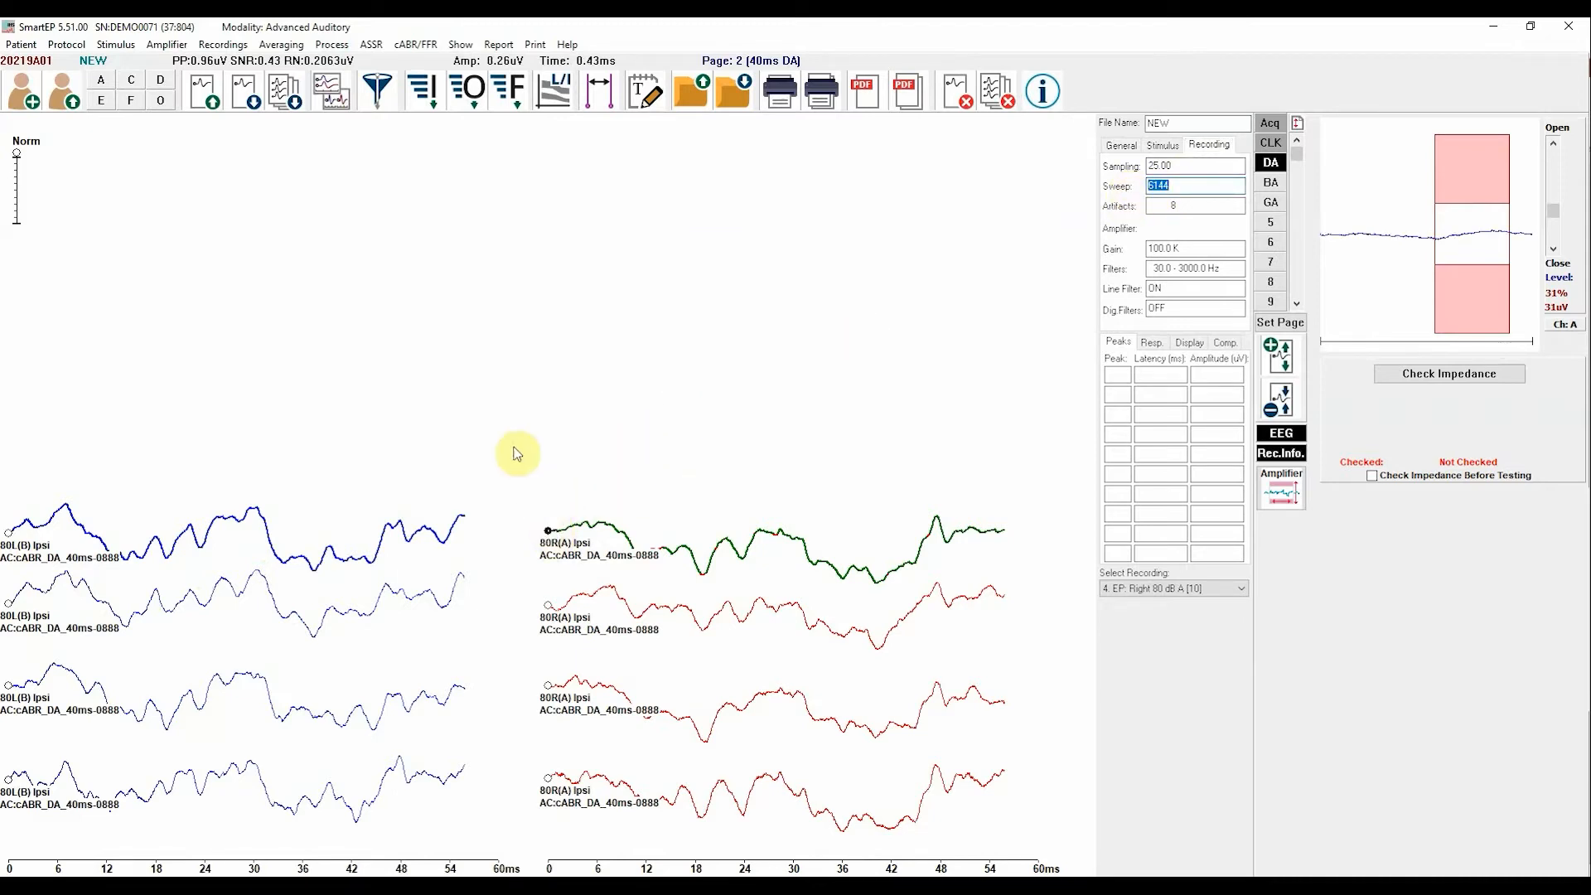
pyautogui.click(223, 45)
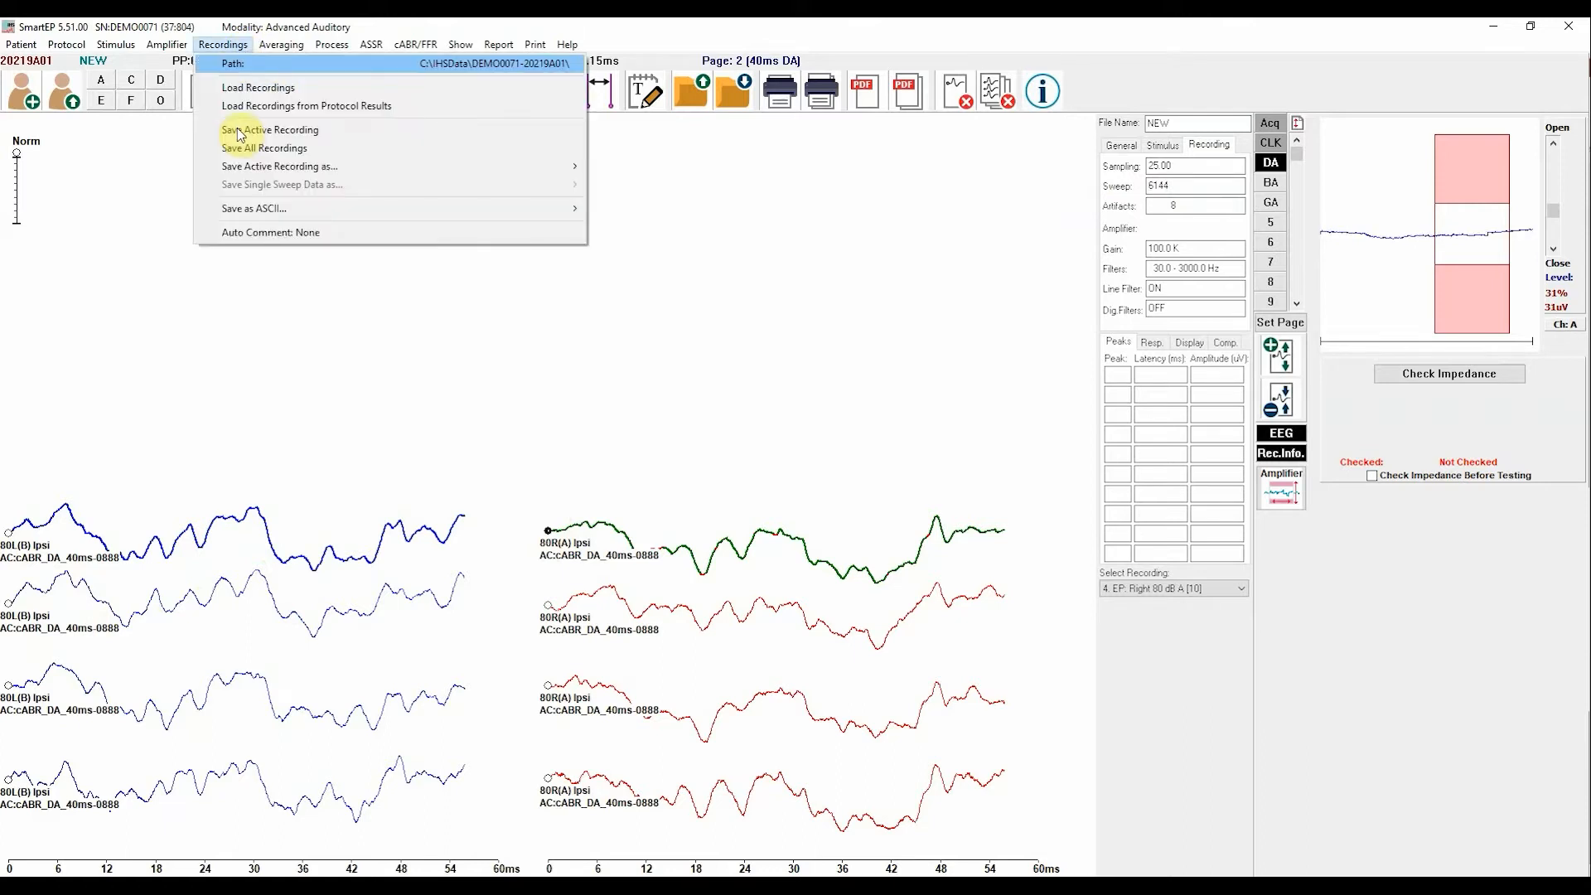
pyautogui.click(242, 135)
pyautogui.click(9, 533)
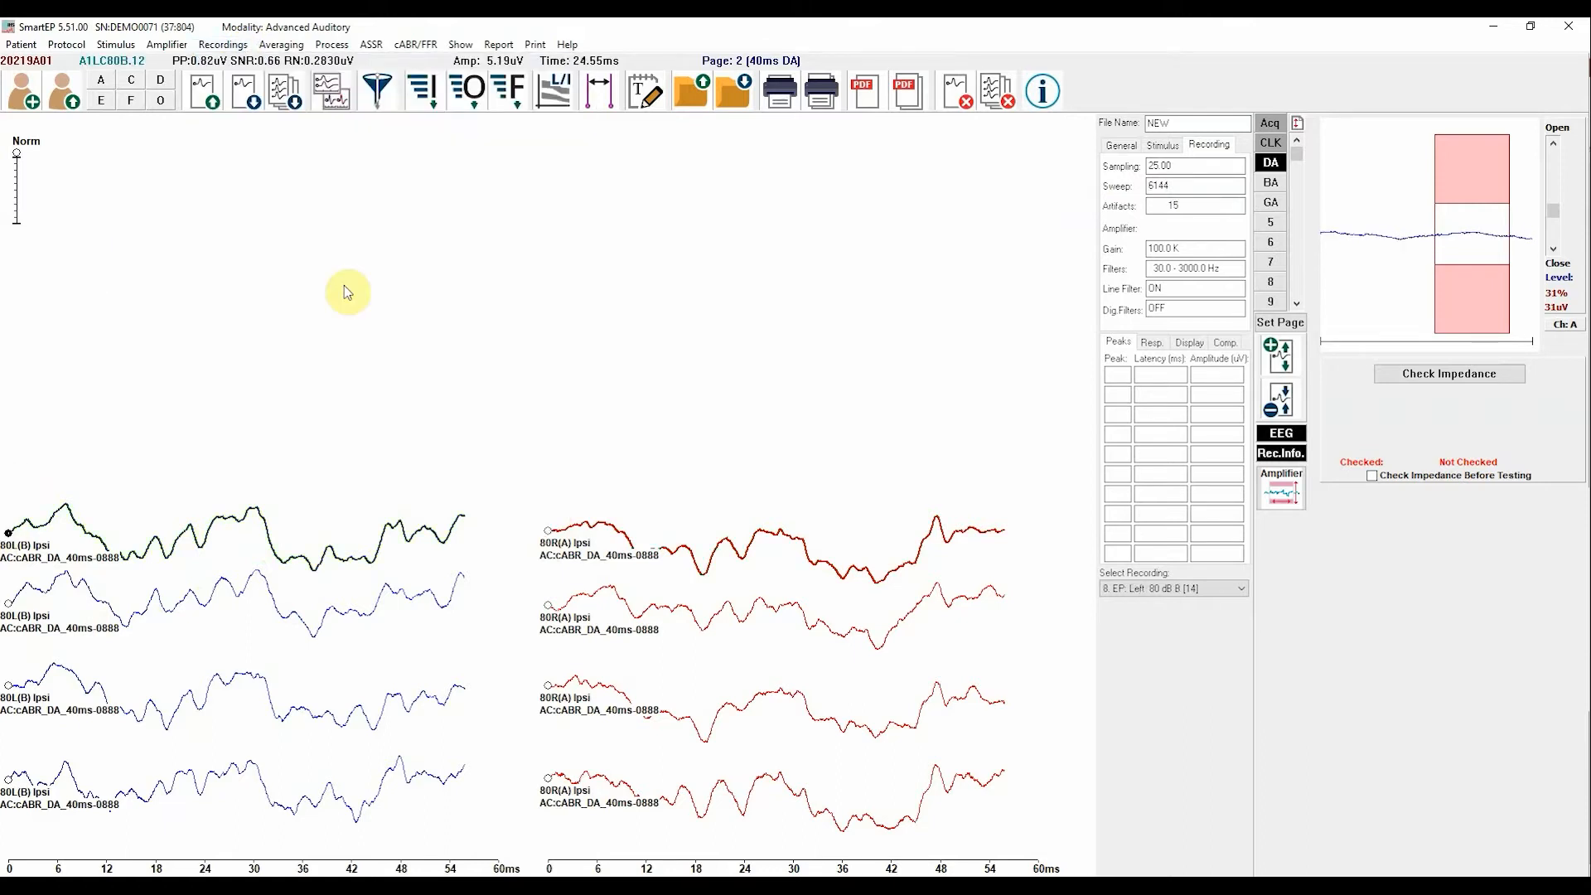
# - Add a "Grand Average" text label to the page and place it centrally above the two summed waveforms
pyautogui.click(642, 94)
pyautogui.click(485, 250)
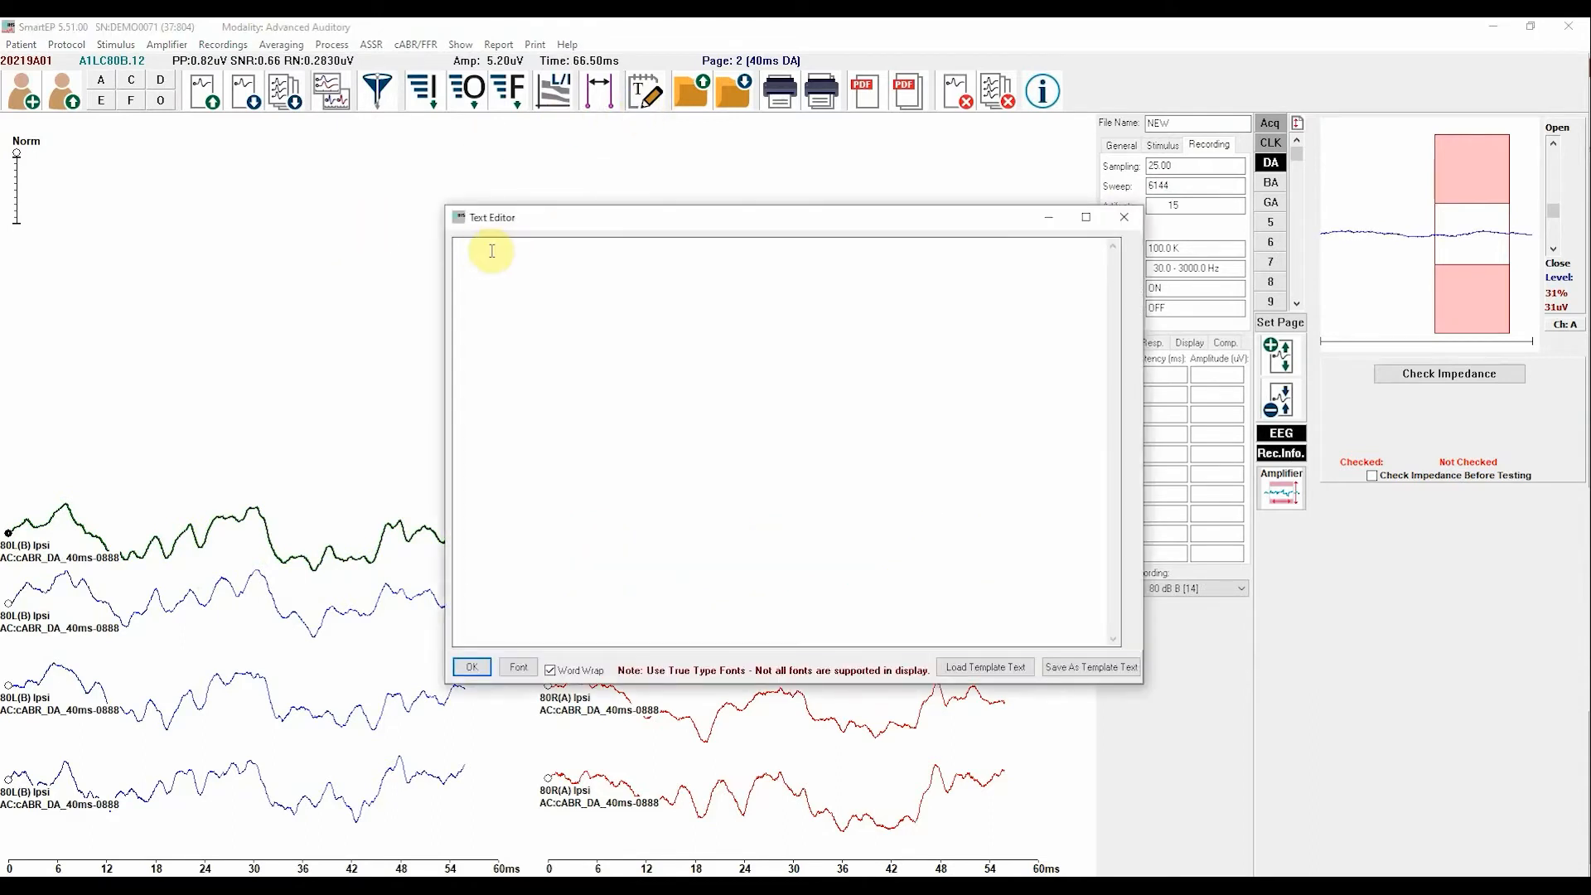
pyautogui.write('Grand Average')
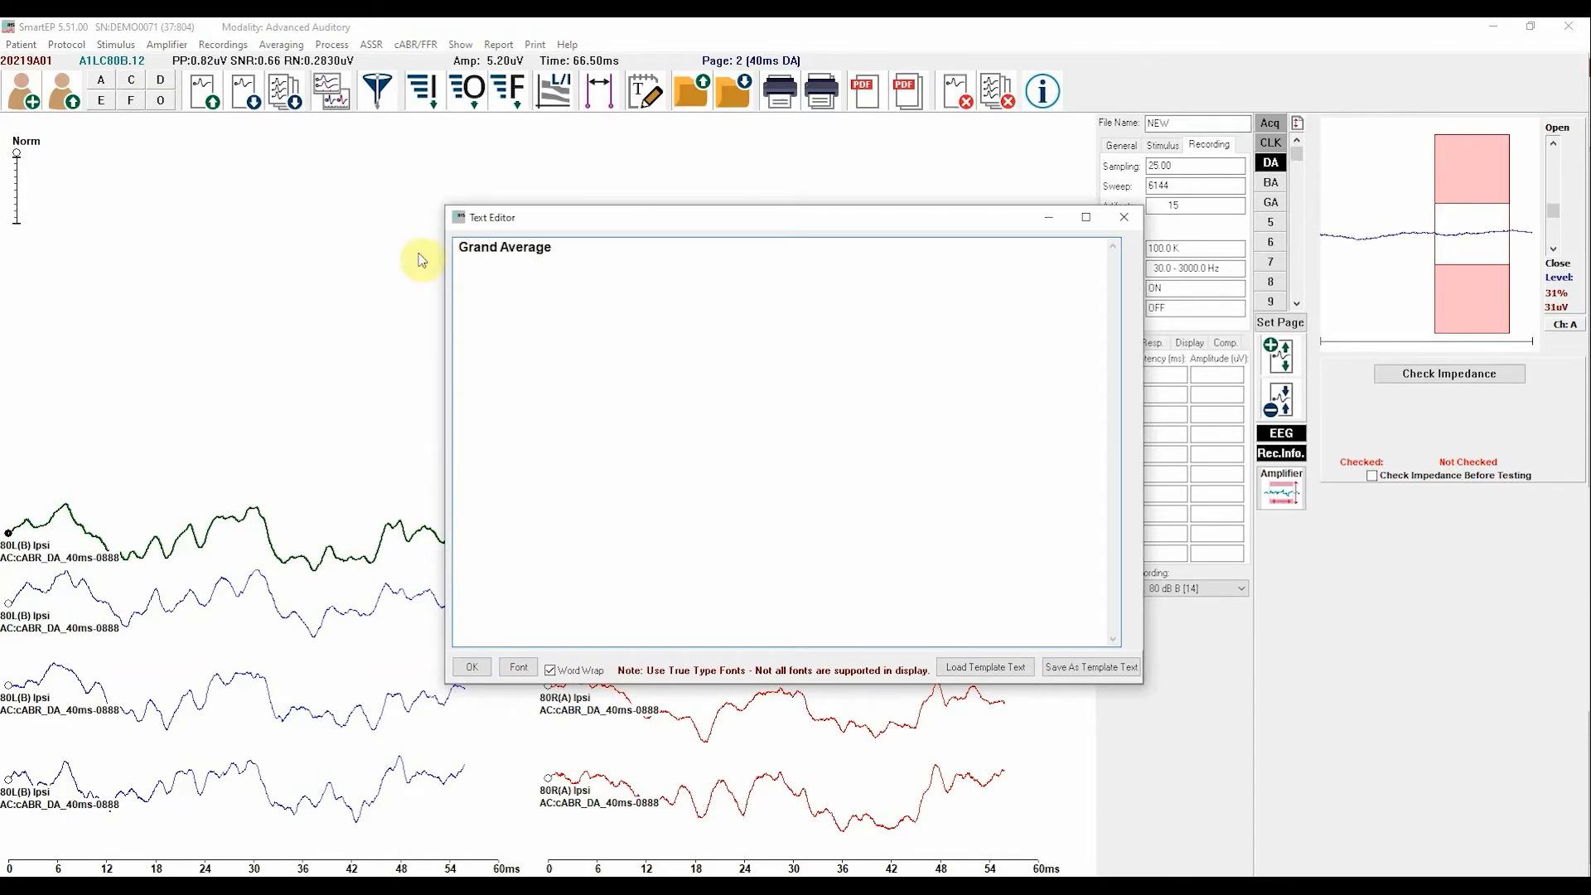
pyautogui.click(472, 667)
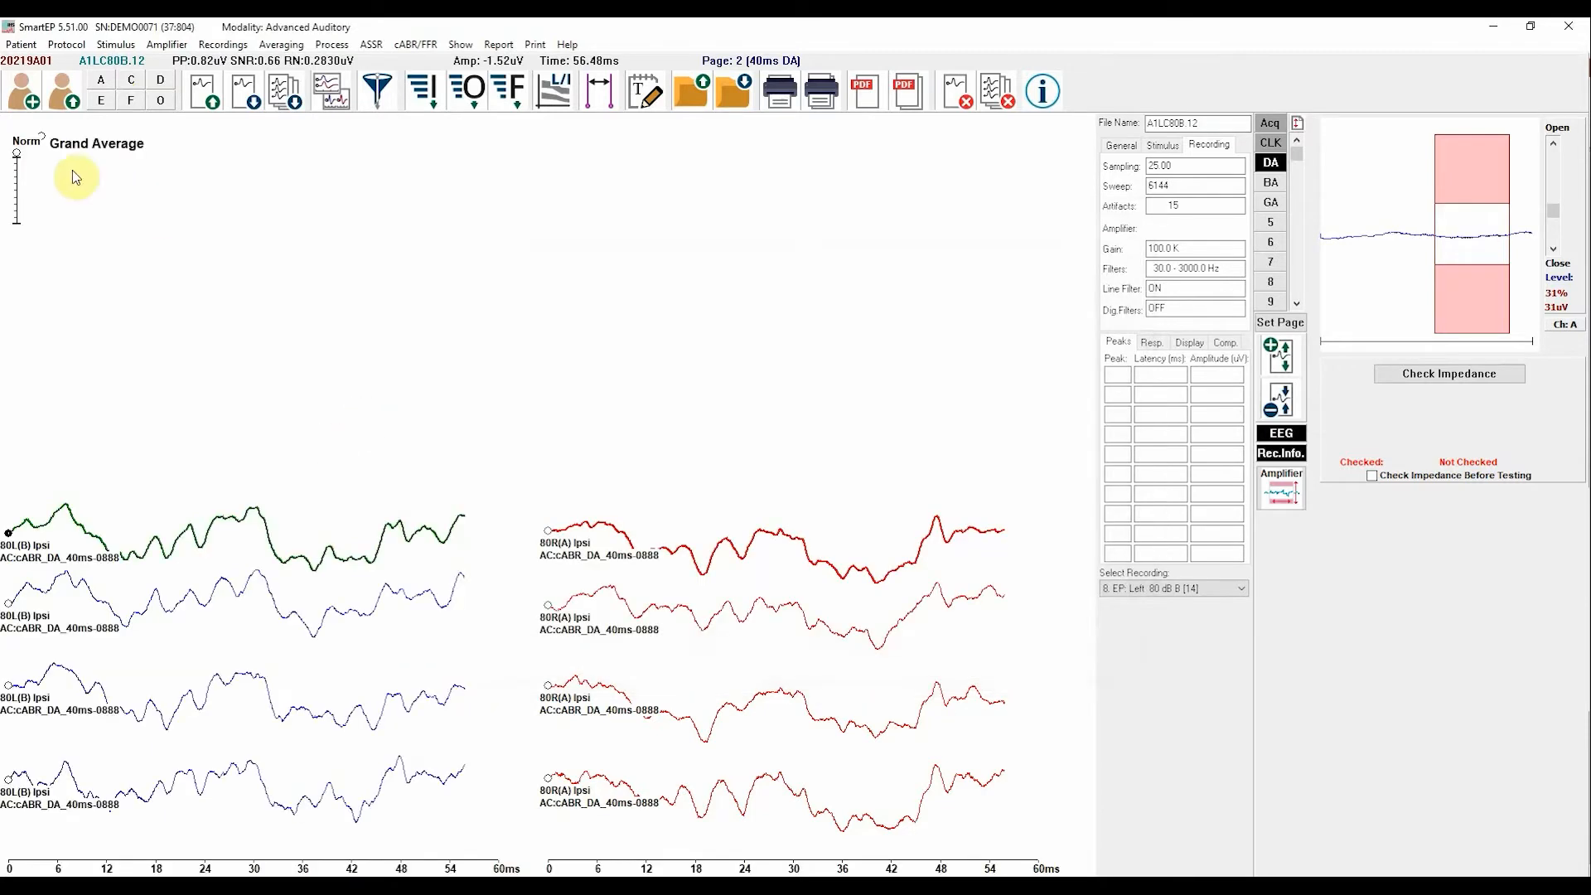
pyautogui.click(44, 141)
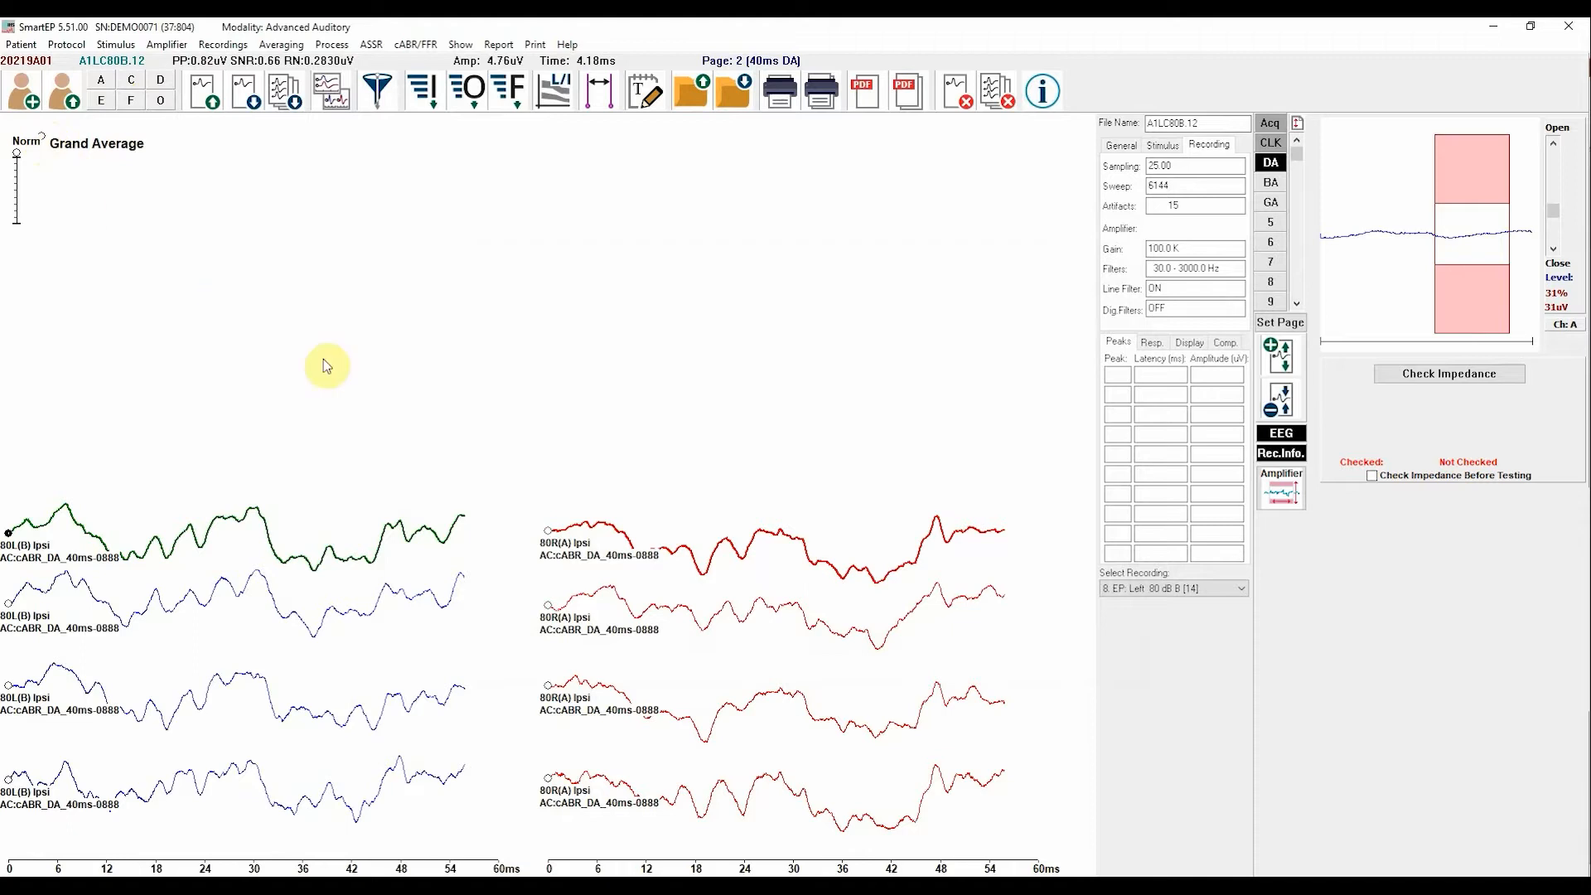
pyautogui.moveTo(429, 465); pyautogui.dragTo(436, 465)
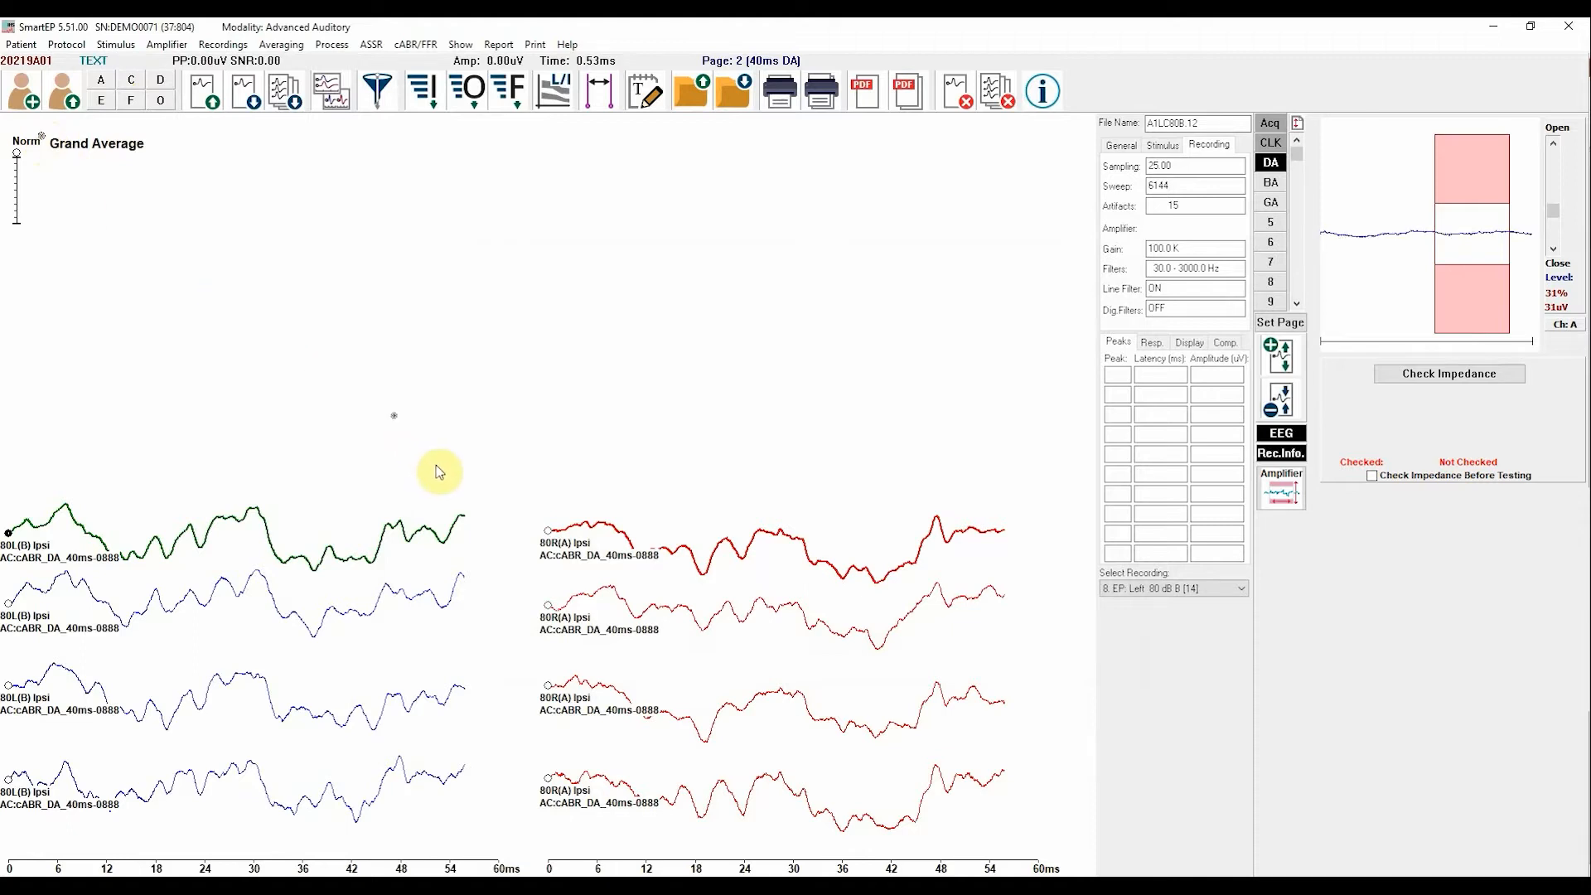
# - Duplicate the right-ear summed recording to a new recording and place the copy above the original
pyautogui.click(549, 535)
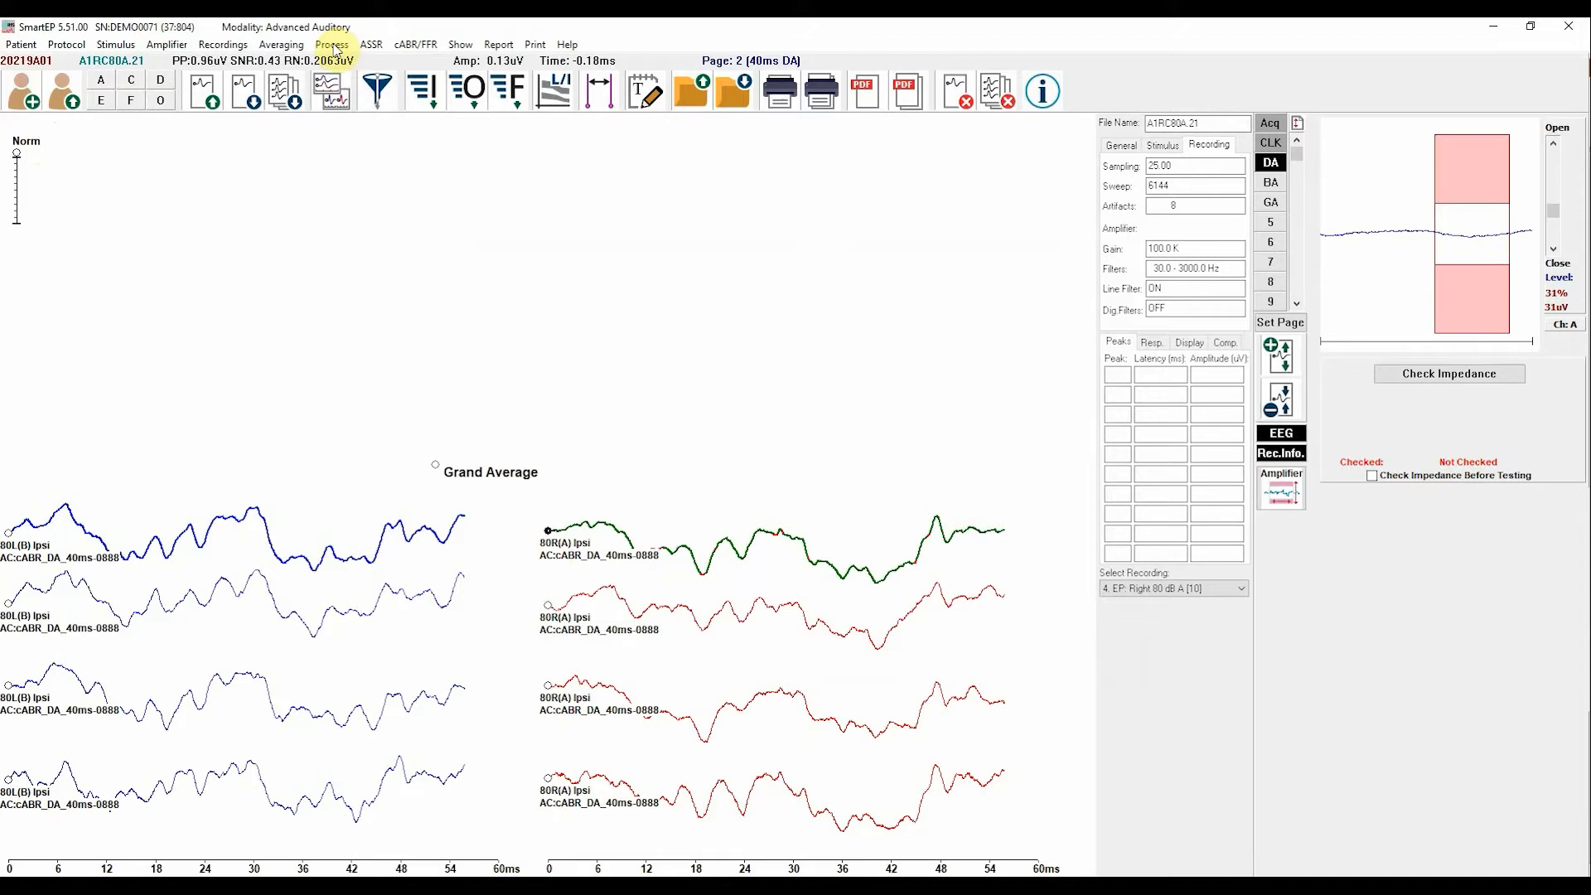
pyautogui.click(332, 46)
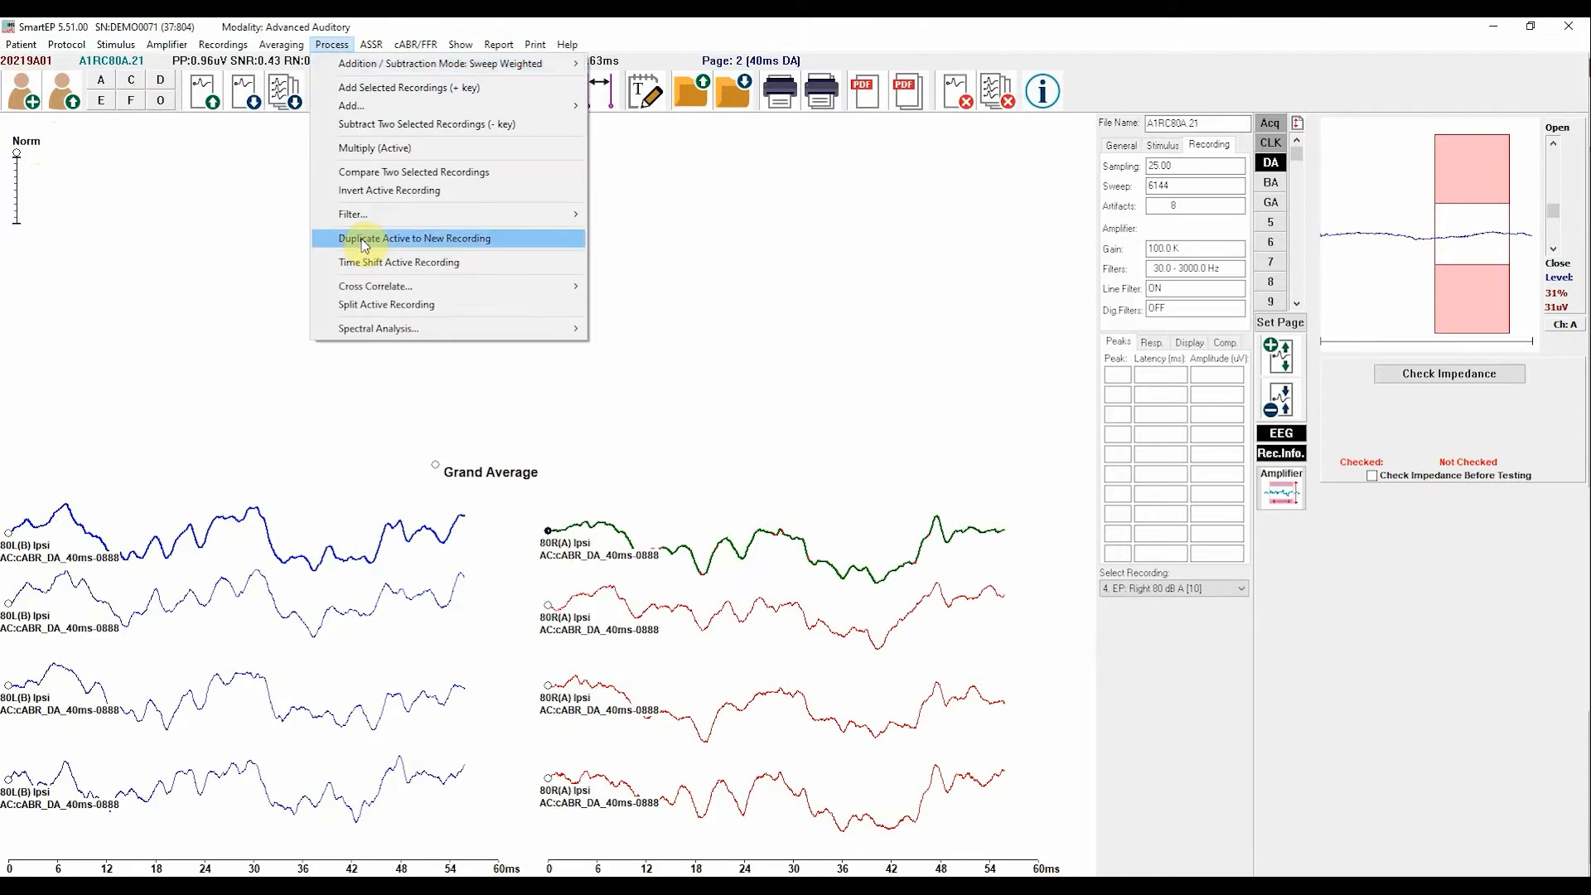
pyautogui.click(362, 242)
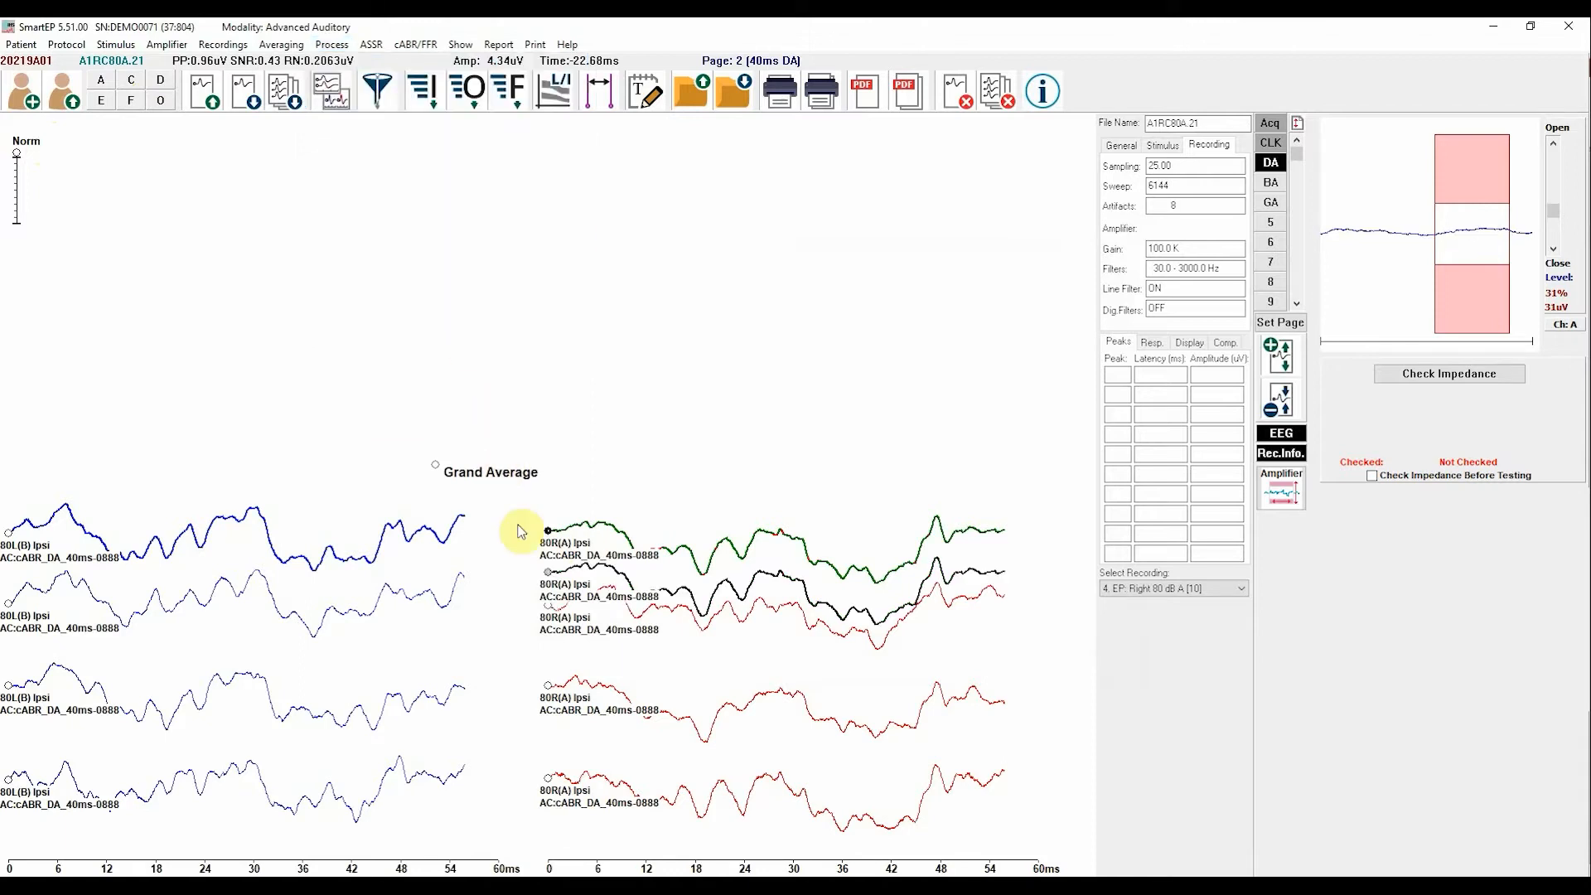
pyautogui.click(558, 570)
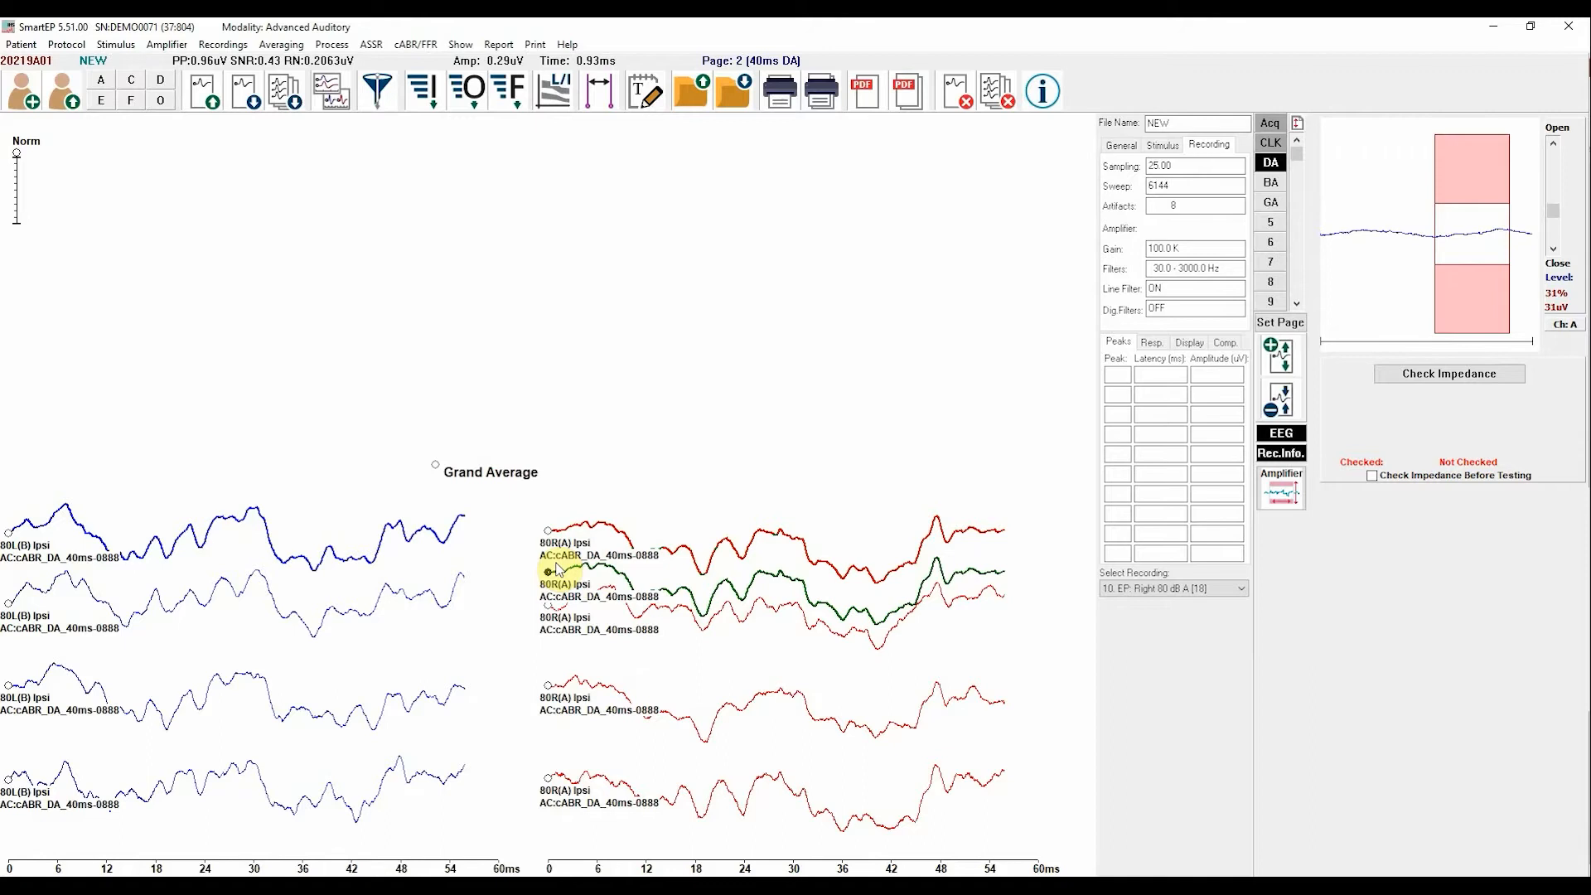
pyautogui.moveTo(558, 570); pyautogui.dragTo(585, 472)
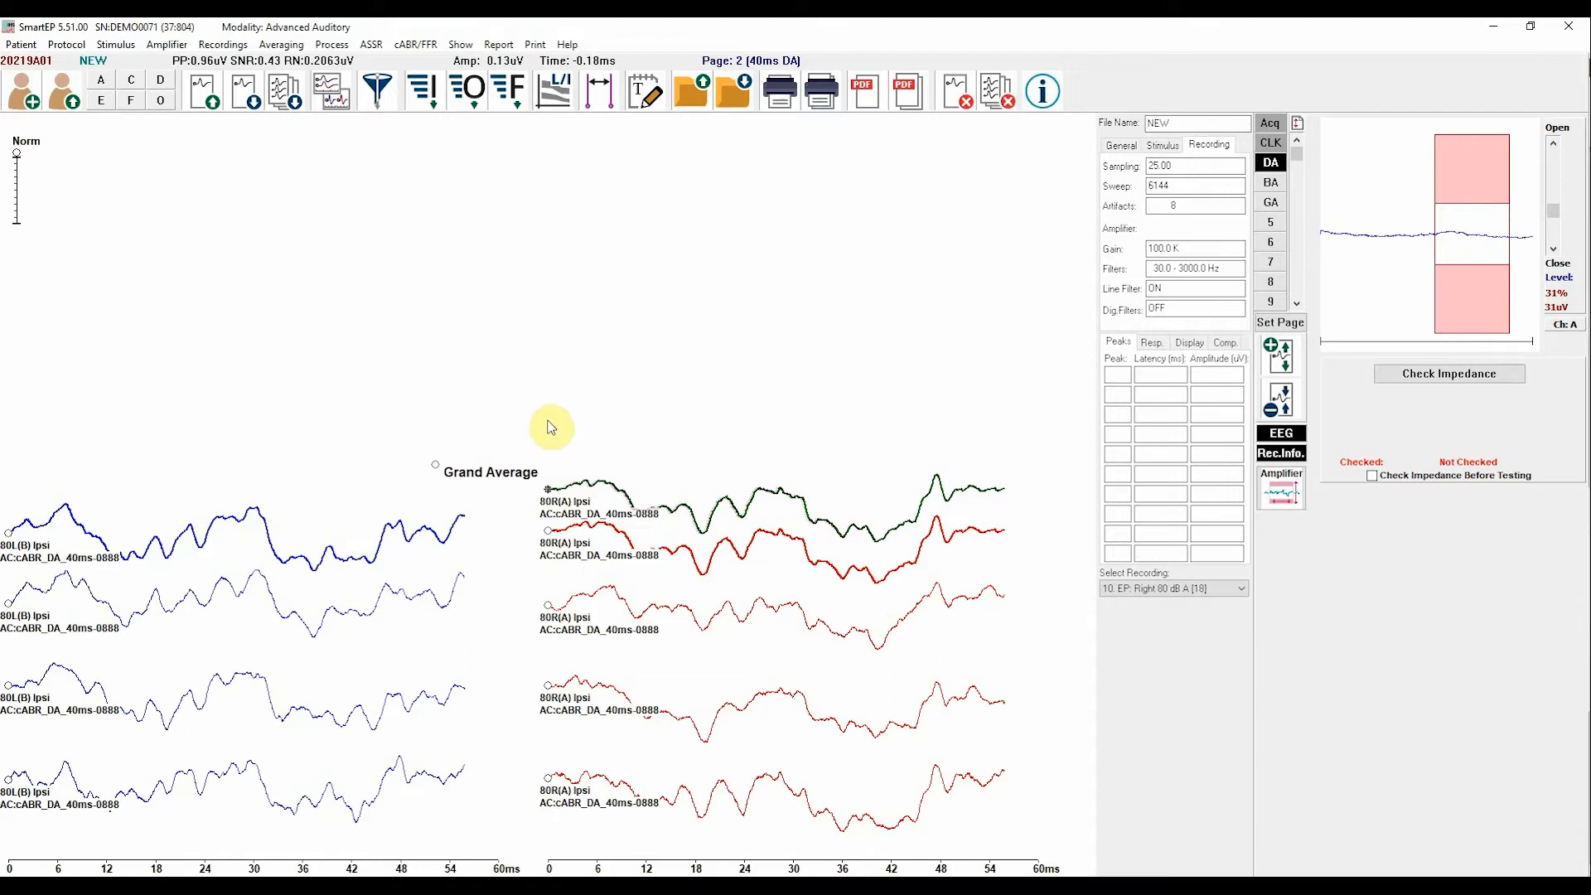
pyautogui.moveTo(552, 428); pyautogui.dragTo(550, 430)
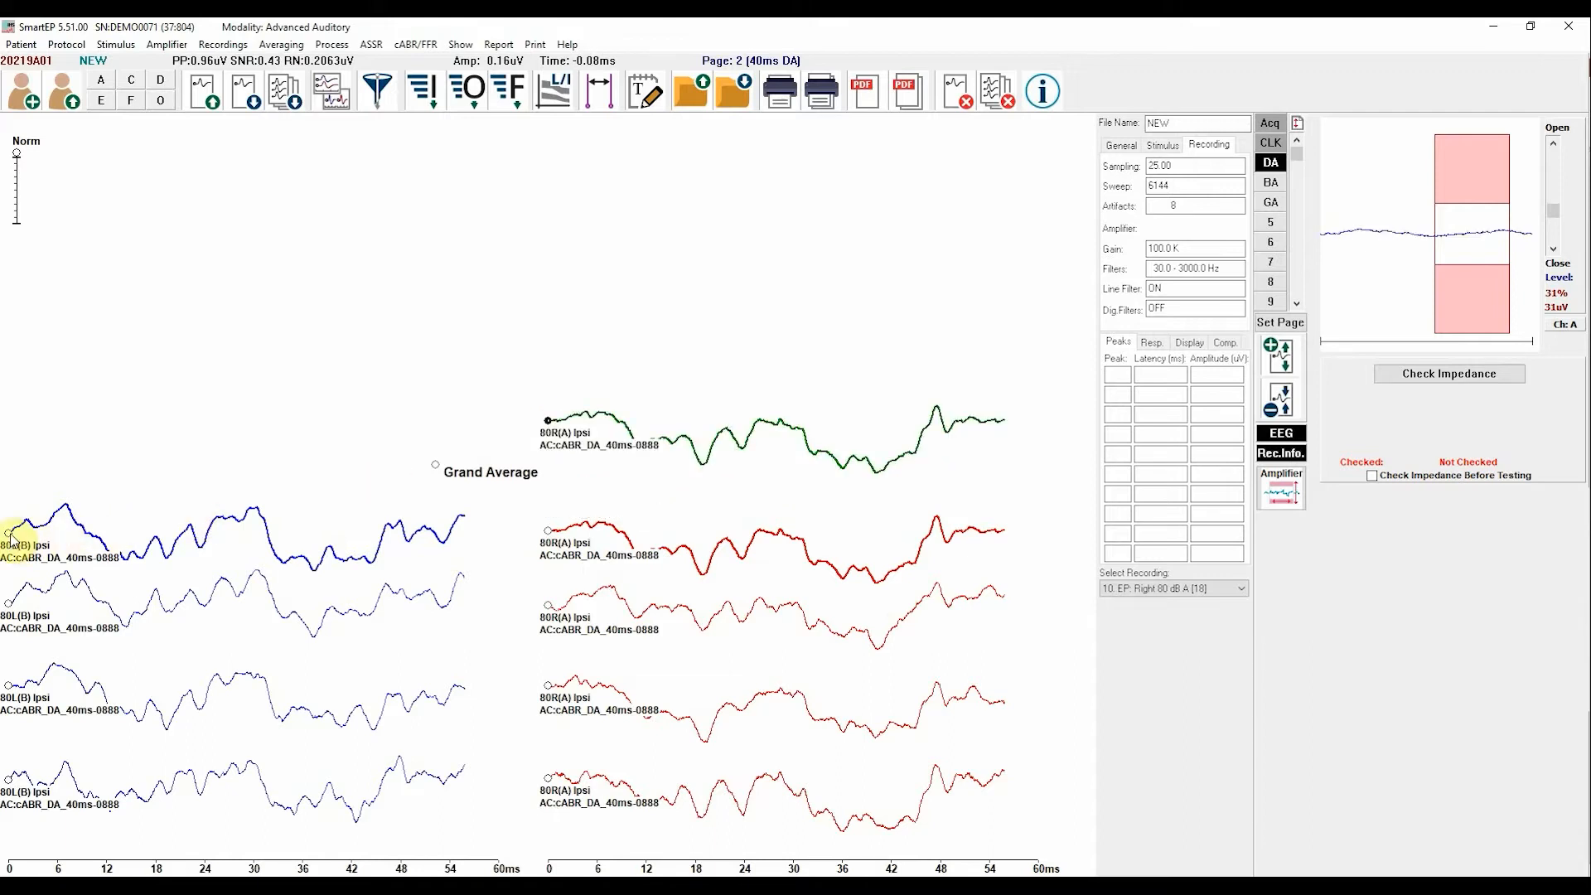
# - Duplicate the left-ear summed recording and place the copy above the original, level with the right-ear copy
pyautogui.click(469, 87)
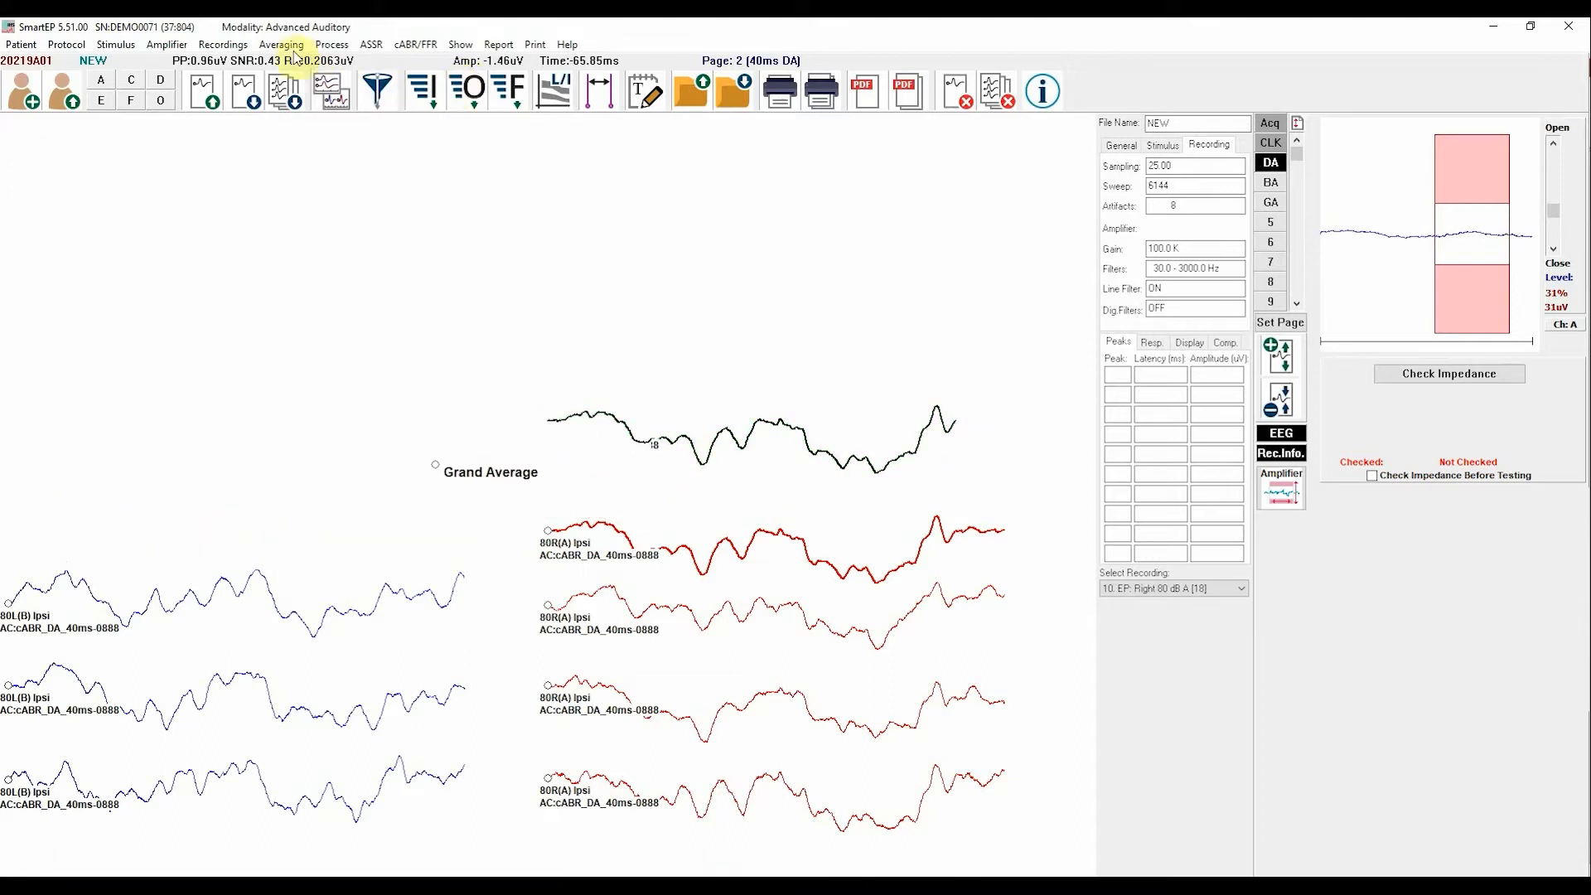
pyautogui.click(335, 49)
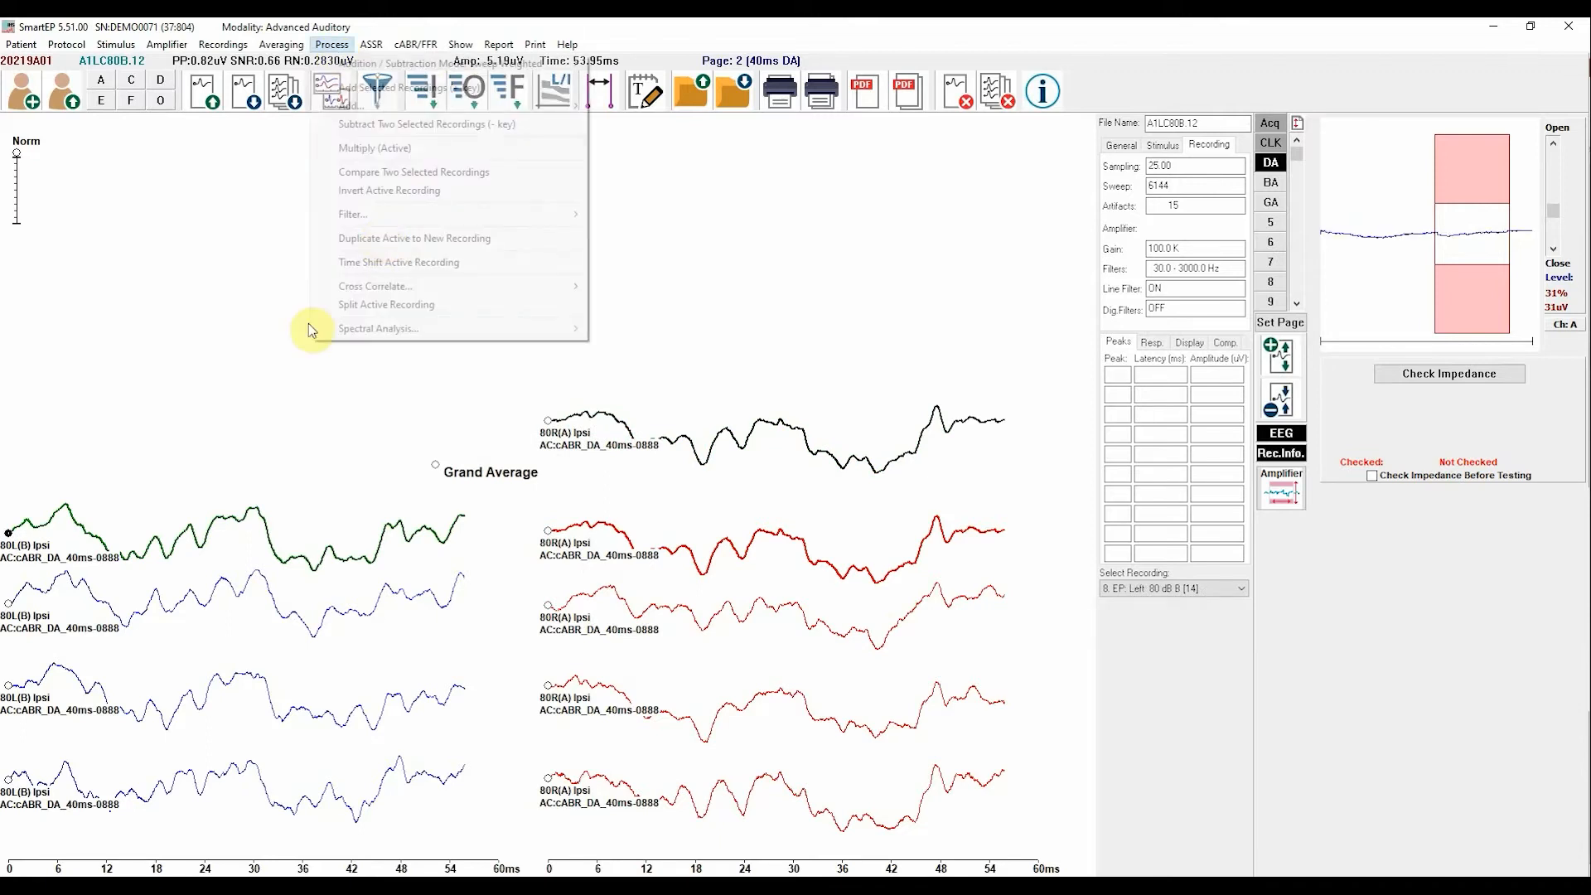
pyautogui.click(382, 238)
pyautogui.moveTo(9, 574)
pyautogui.mouseDown()
pyautogui.moveTo(18, 403)
pyautogui.moveTo(238, 445)
pyautogui.moveTo(550, 419)
pyautogui.mouseUp()
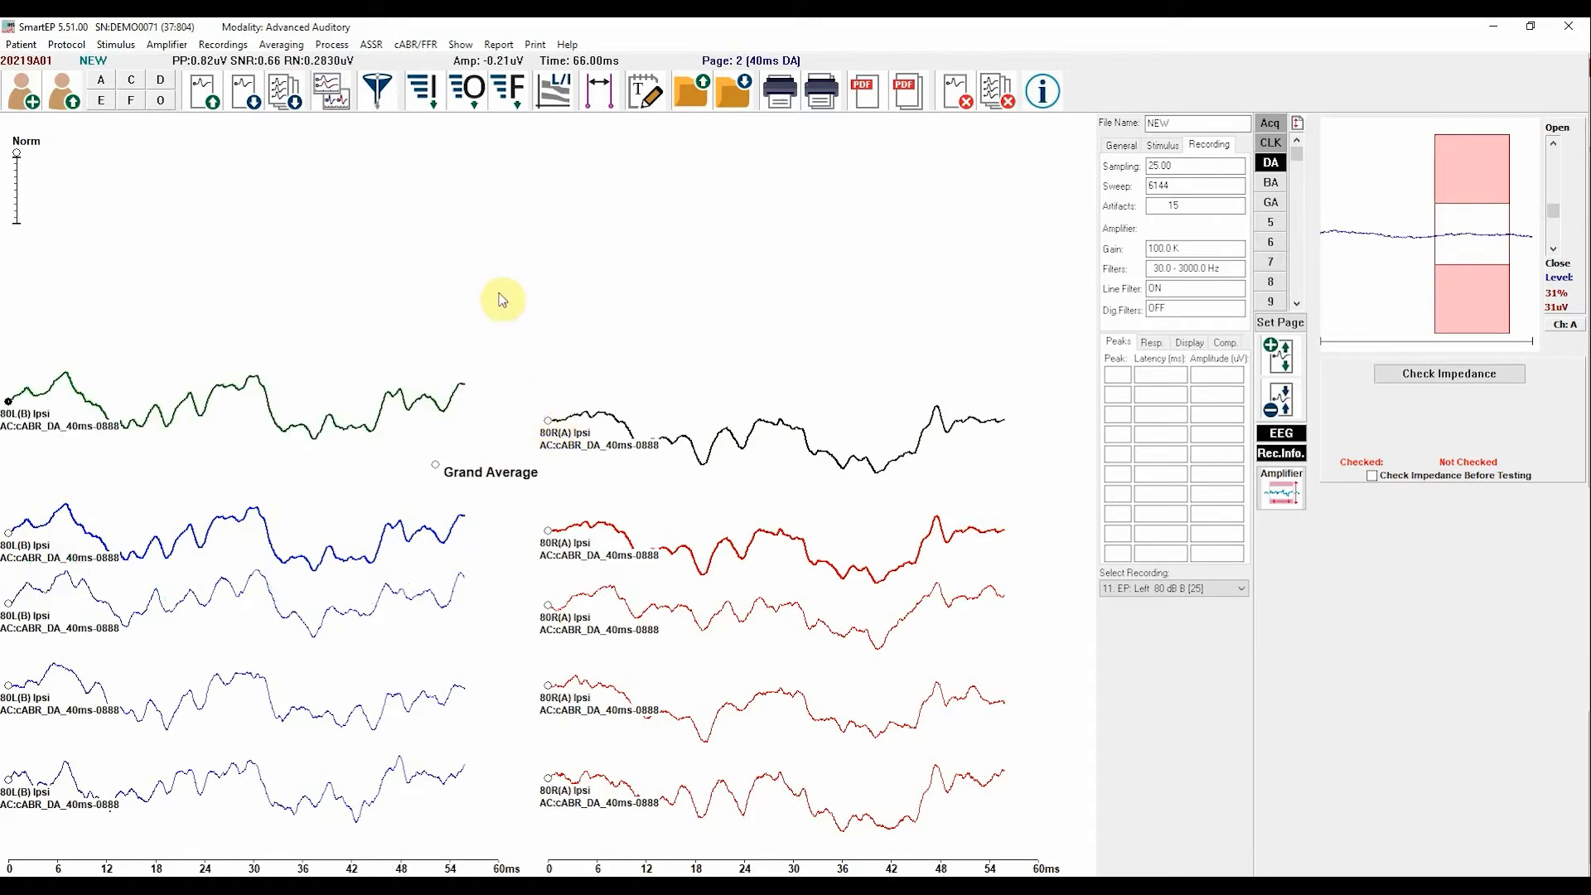
# - Set the high pass of the post-acquisition spectral band-pass filter to 70 Hz
pyautogui.click(332, 46)
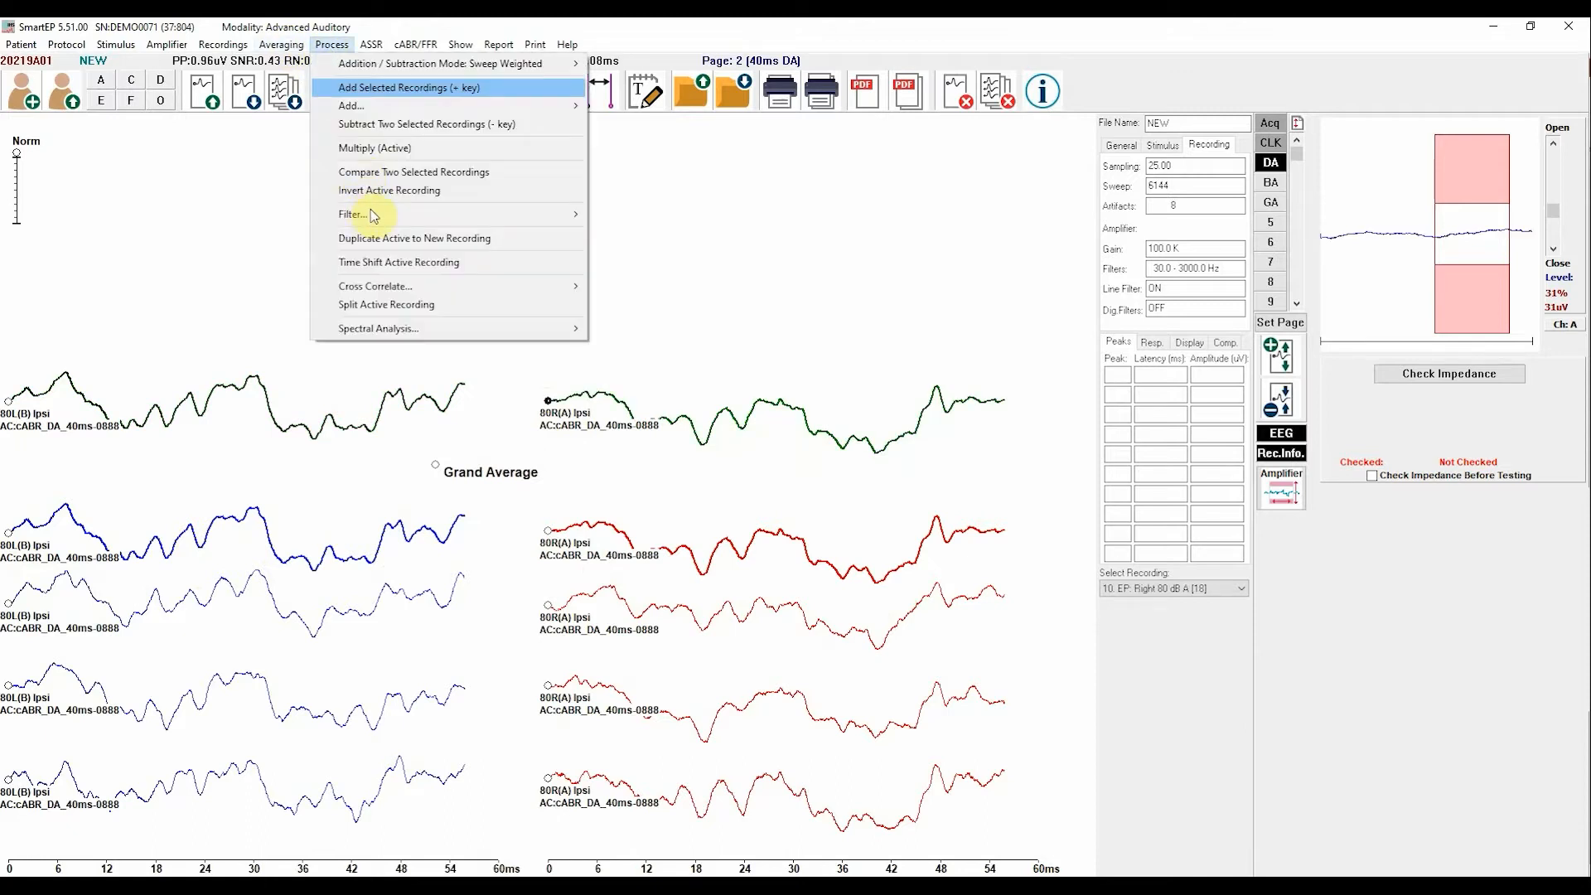
pyautogui.moveTo(373, 215)
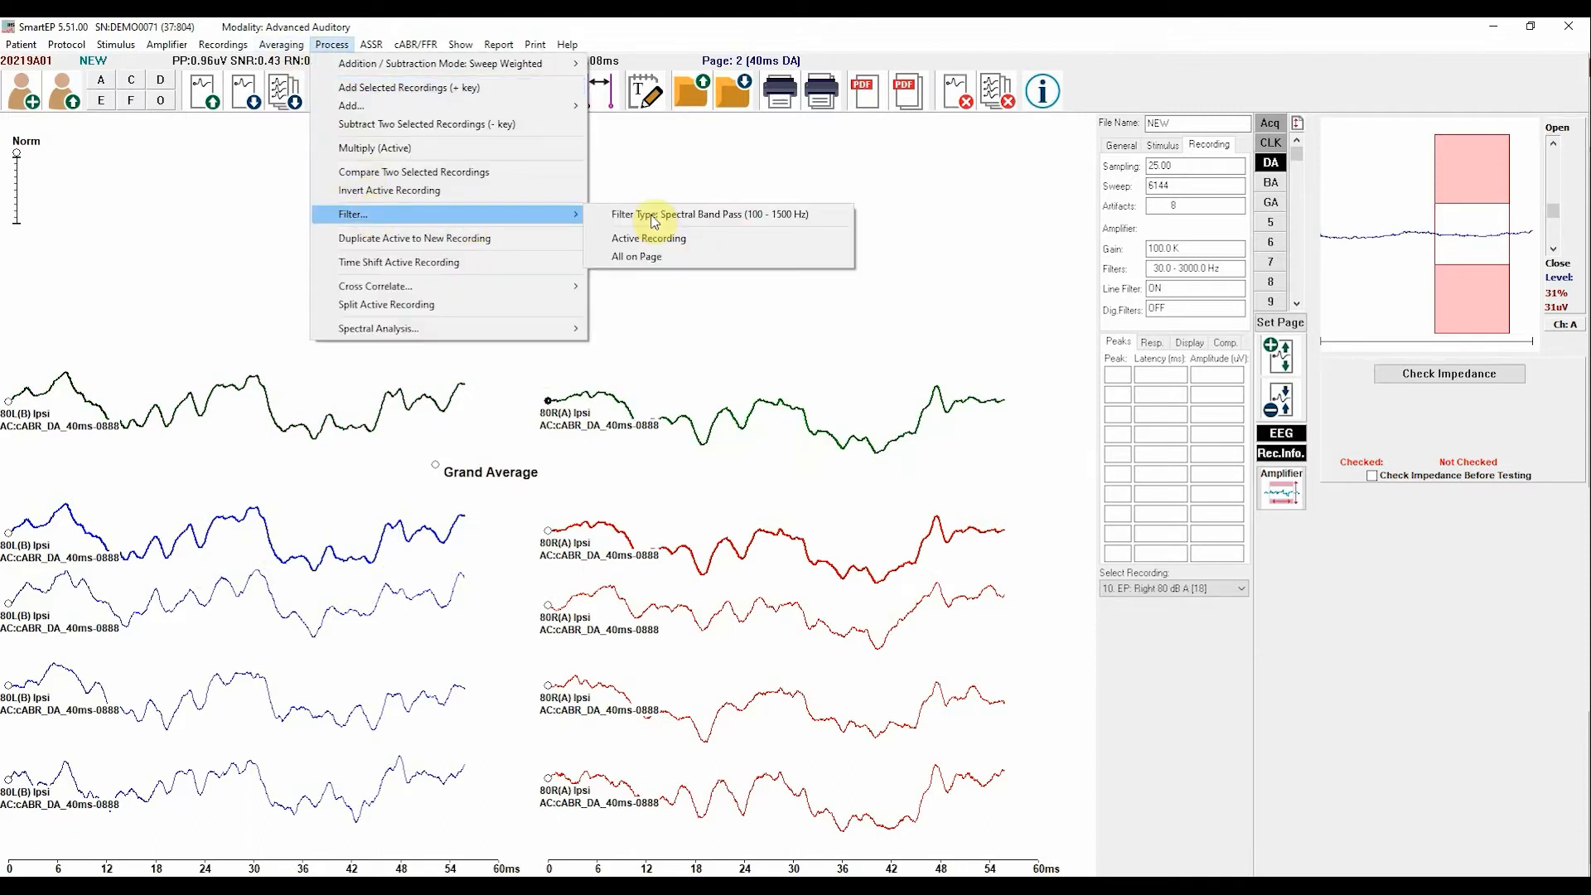
pyautogui.click(653, 216)
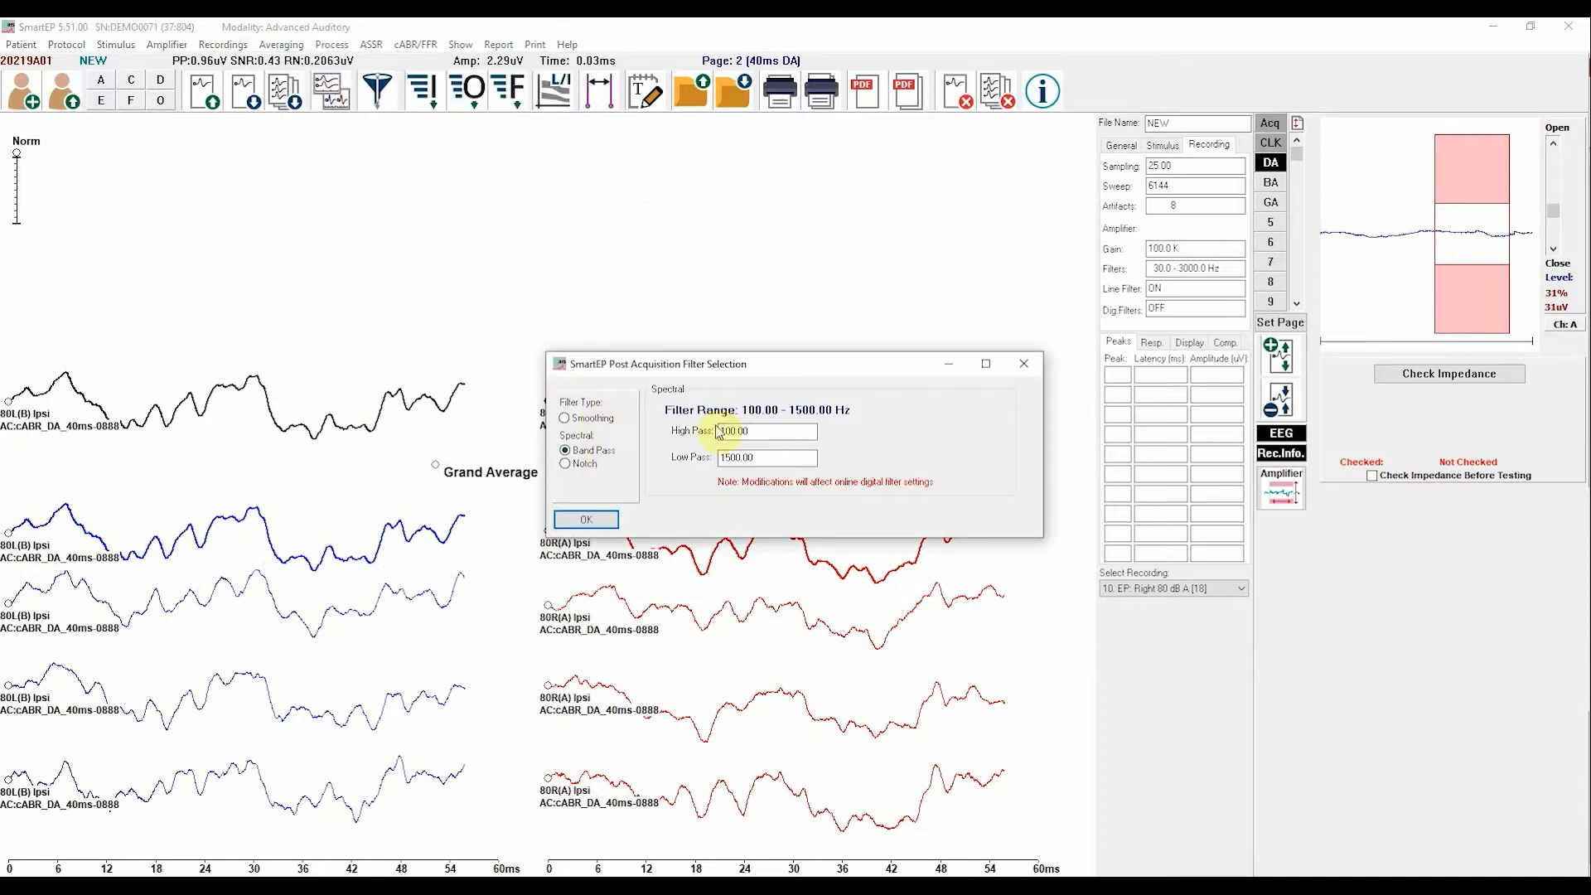
pyautogui.moveTo(755, 431); pyautogui.dragTo(684, 437)
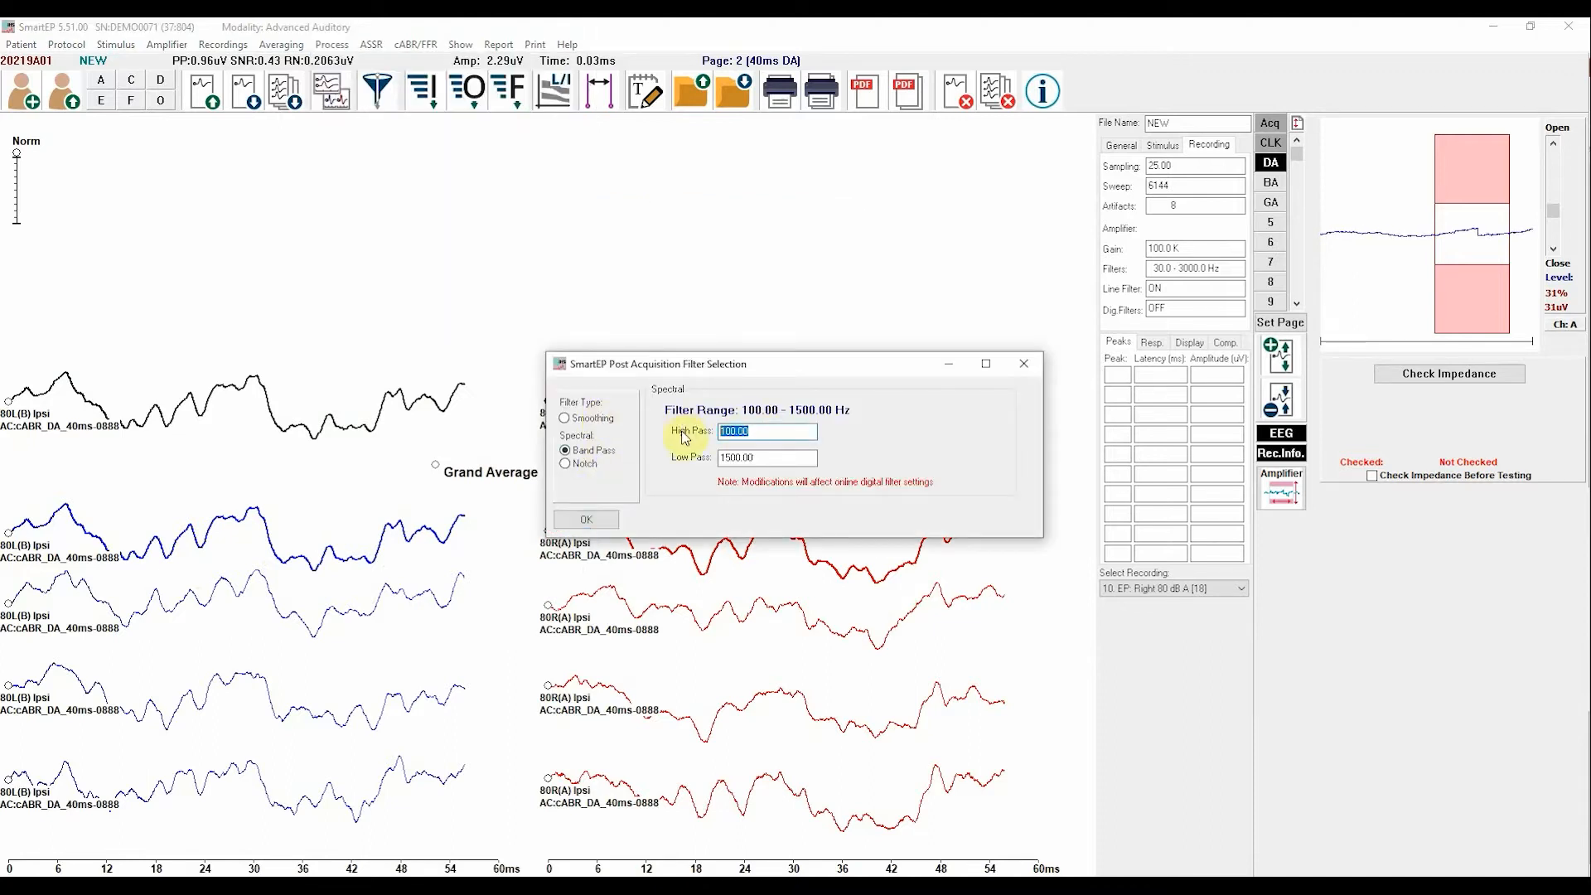
pyautogui.write('70')
pyautogui.moveTo(756, 462); pyautogui.dragTo(687, 462)
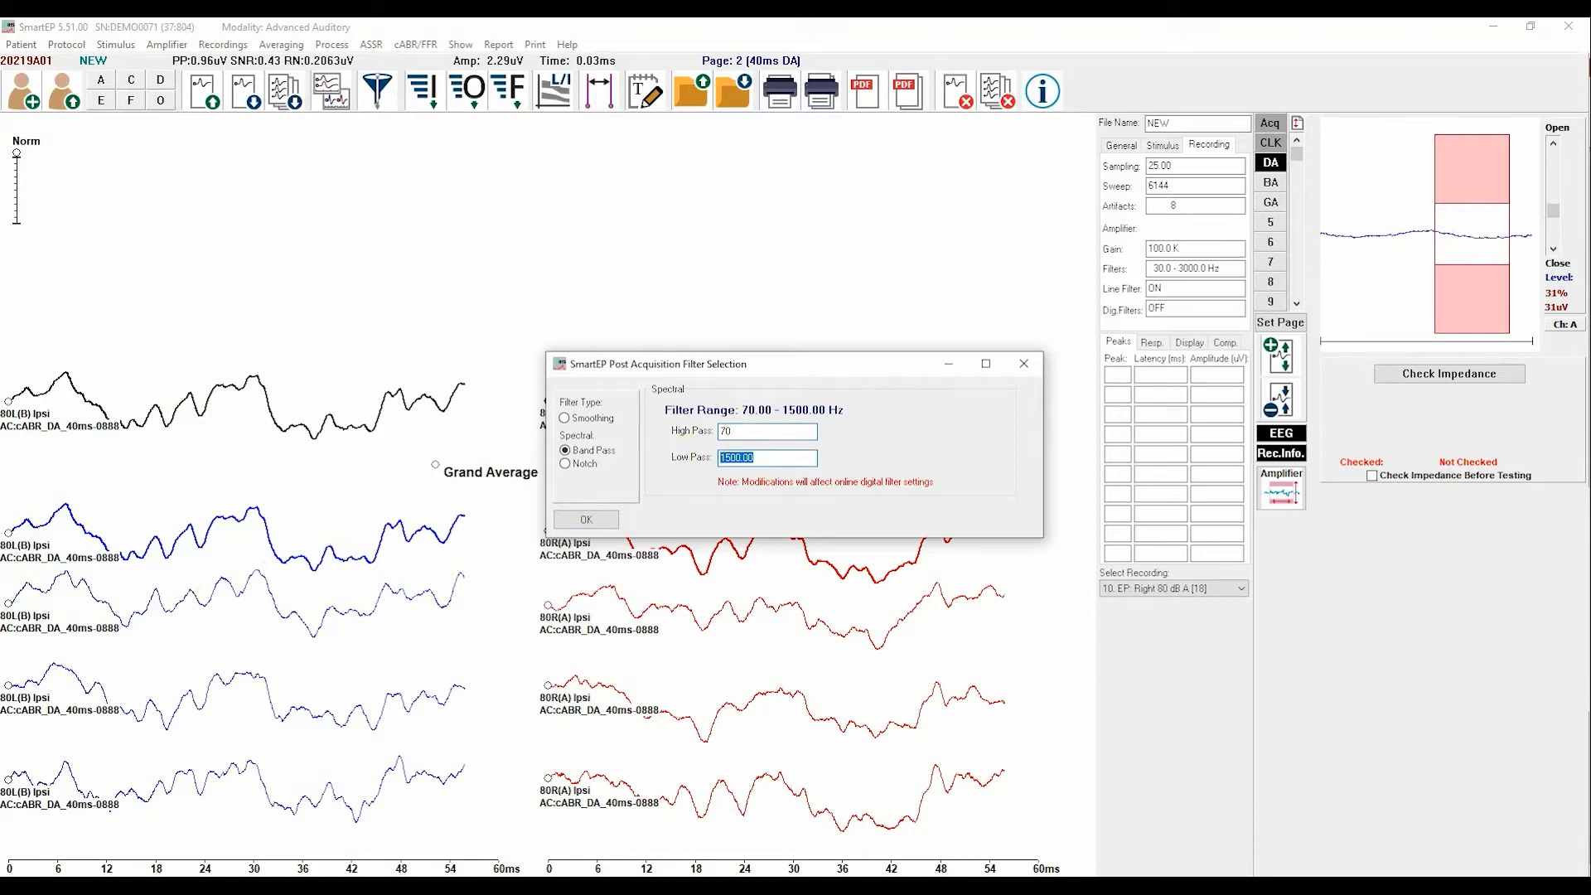
pyautogui.click(597, 515)
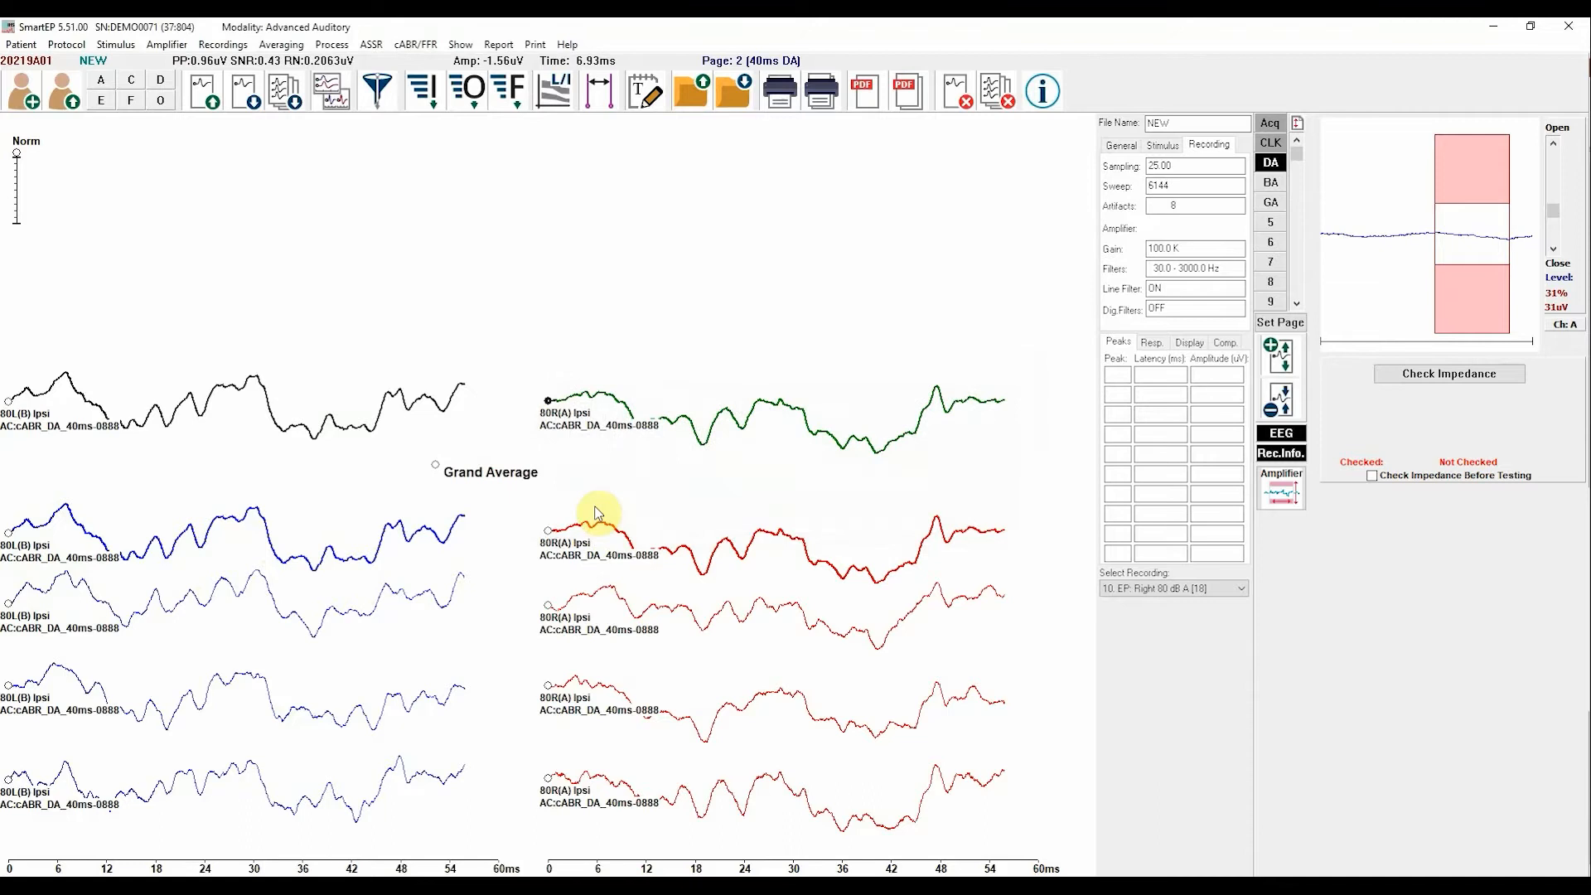
# - Apply the 70–2000 Hz band-pass filter to the duplicated right-ear and left-ear grand-average recordings
pyautogui.click(549, 404)
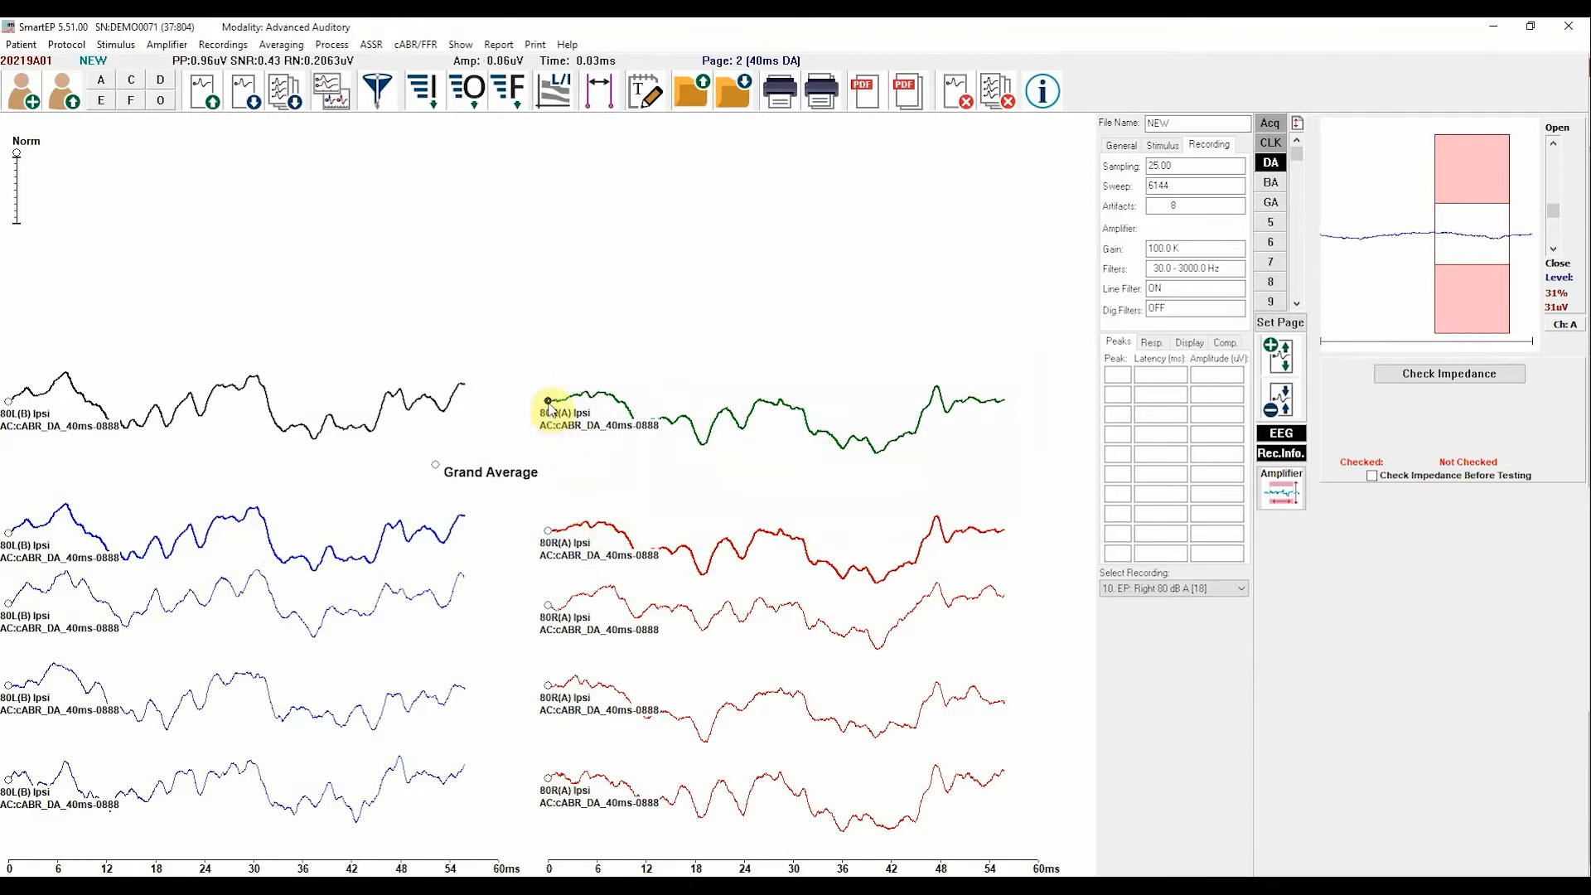
pyautogui.click(378, 100)
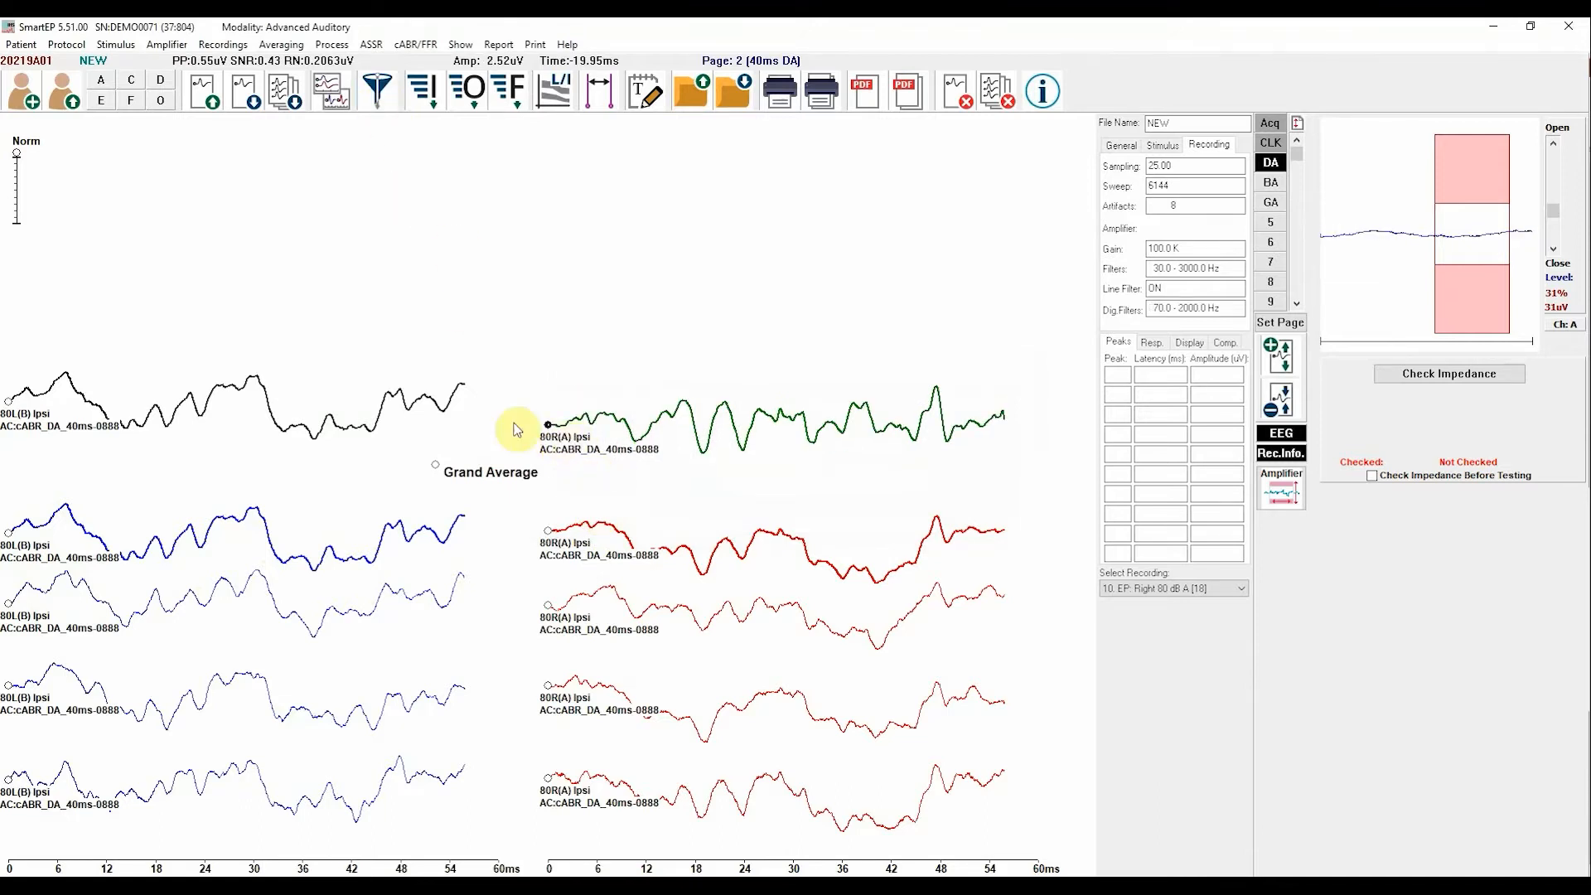
pyautogui.click(10, 404)
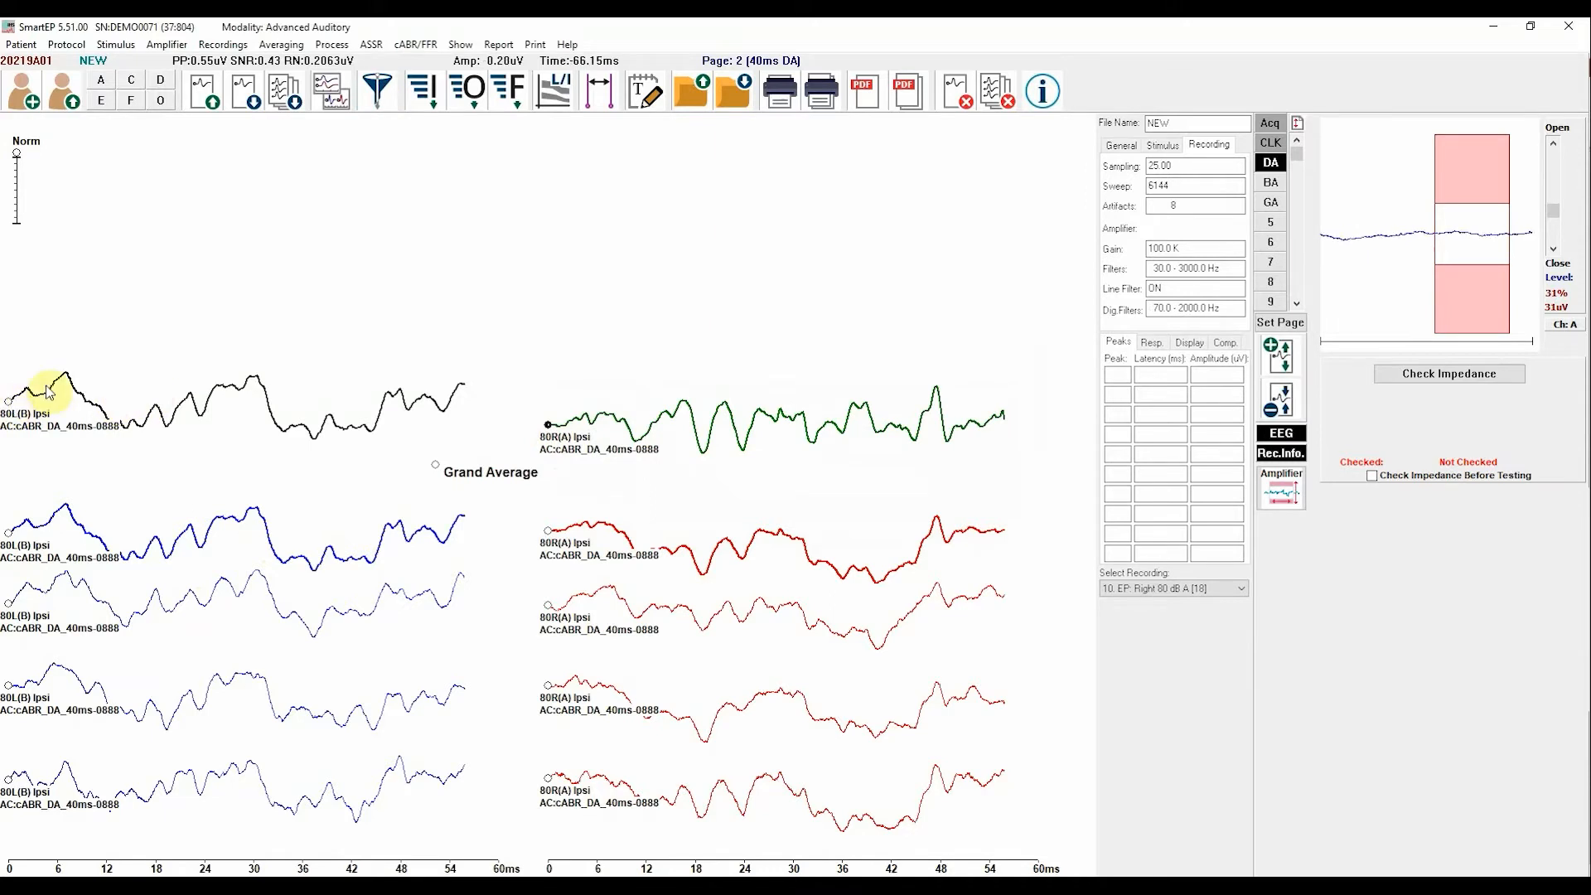
pyautogui.click(378, 97)
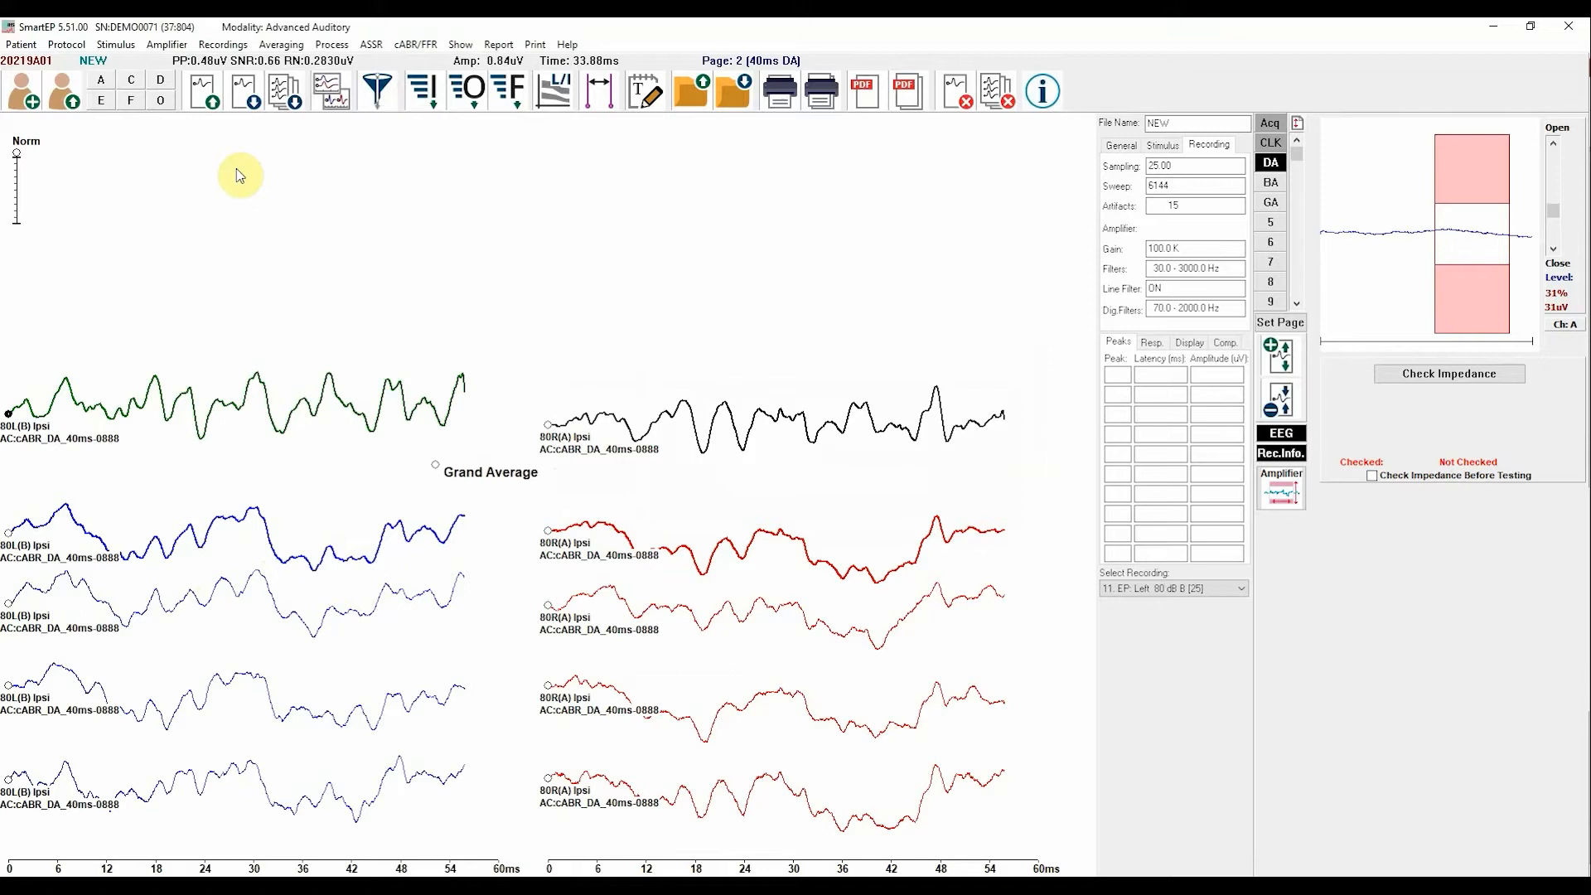
# - Examine the general information of the filtered left-ear recording, especially the spectral filter note in its comment
pyautogui.doubleClick(1159, 123)
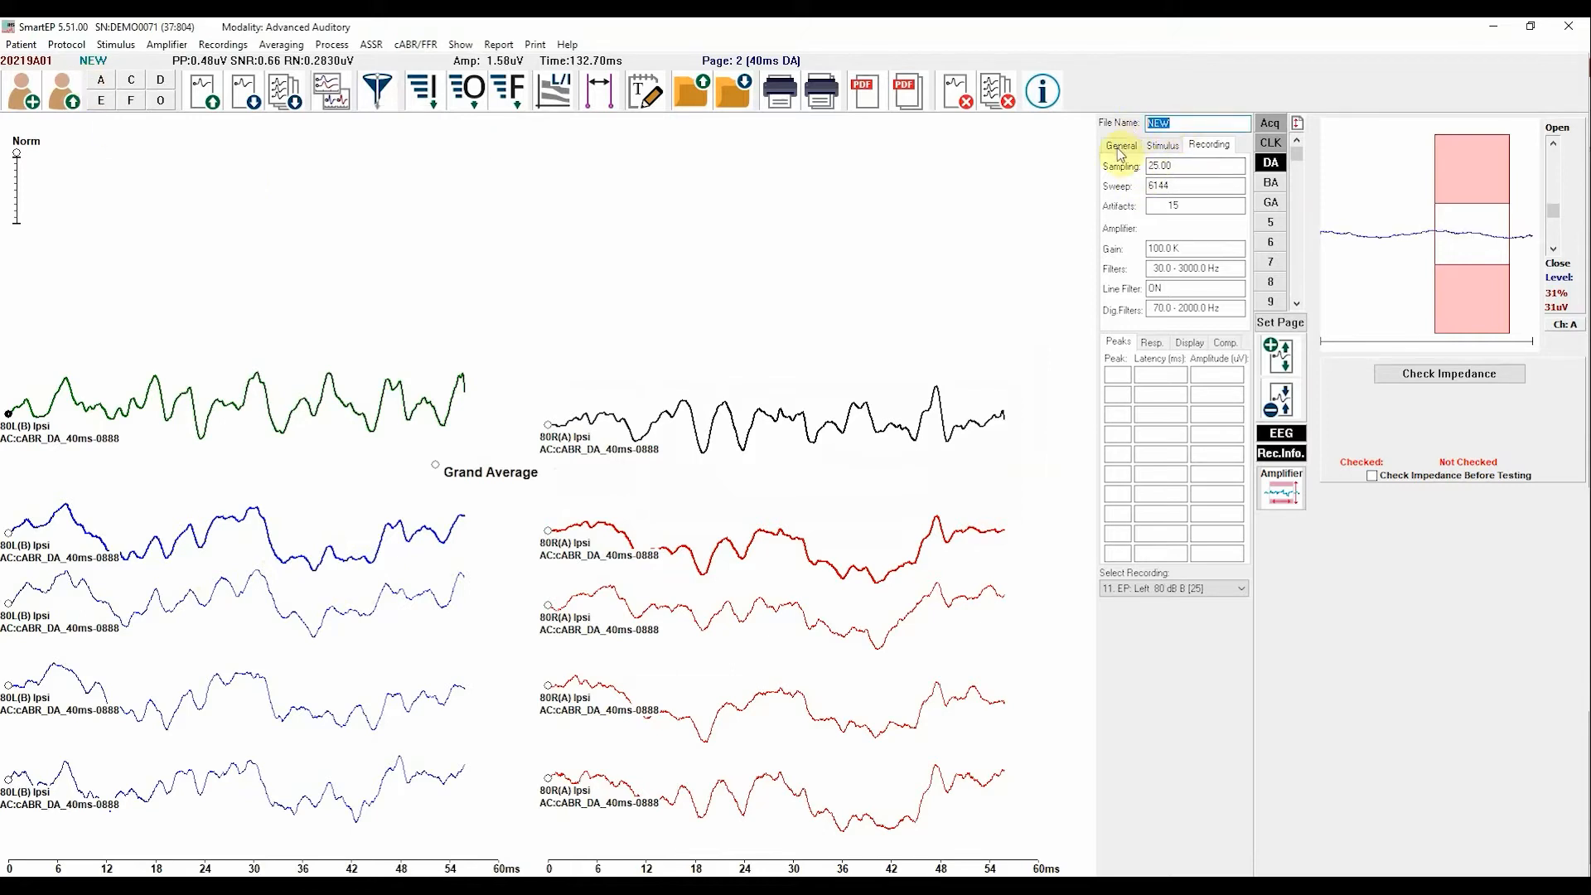
pyautogui.click(1122, 145)
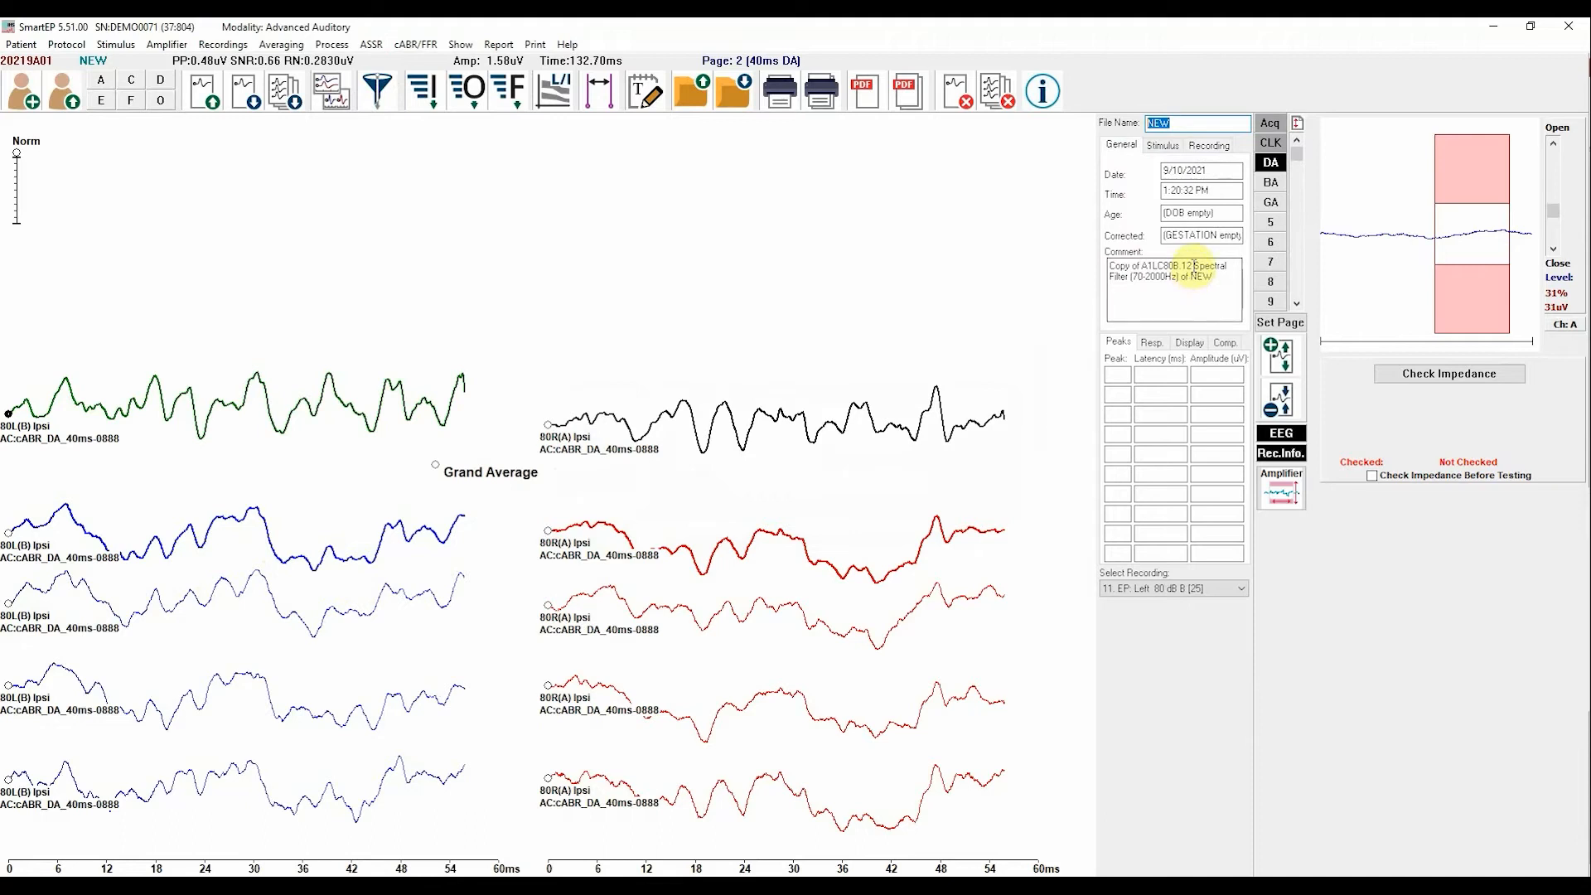
pyautogui.moveTo(1192, 266); pyautogui.dragTo(1231, 283)
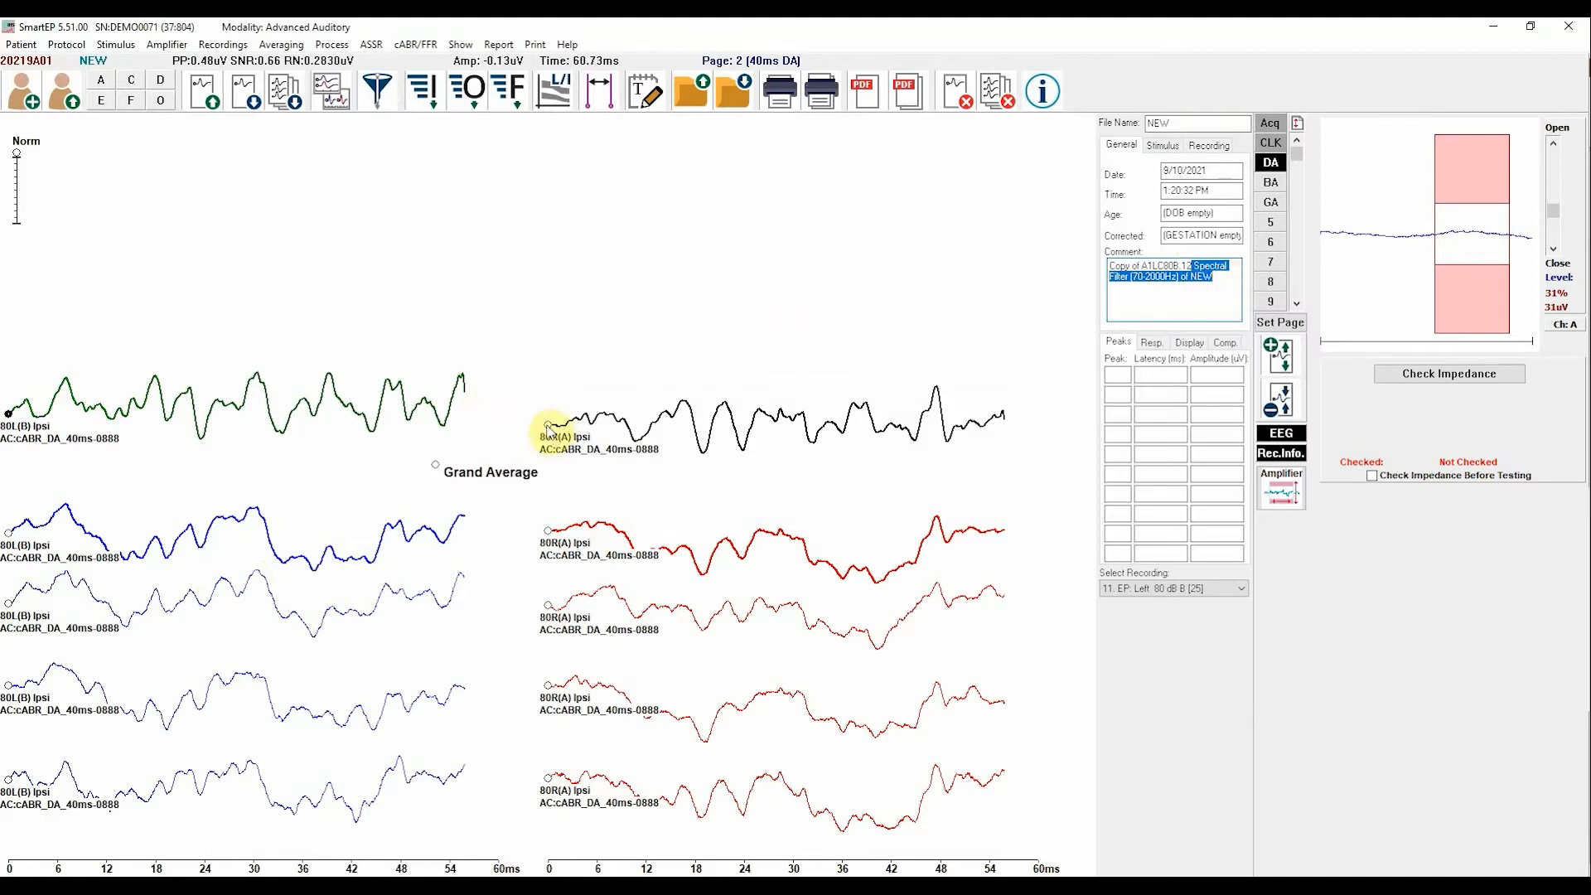
# - Add a "Filtered 70Hz to 2000Hz" text label to the page and place it centrally above the two filtered waveforms
pyautogui.click(553, 430)
pyautogui.click(646, 93)
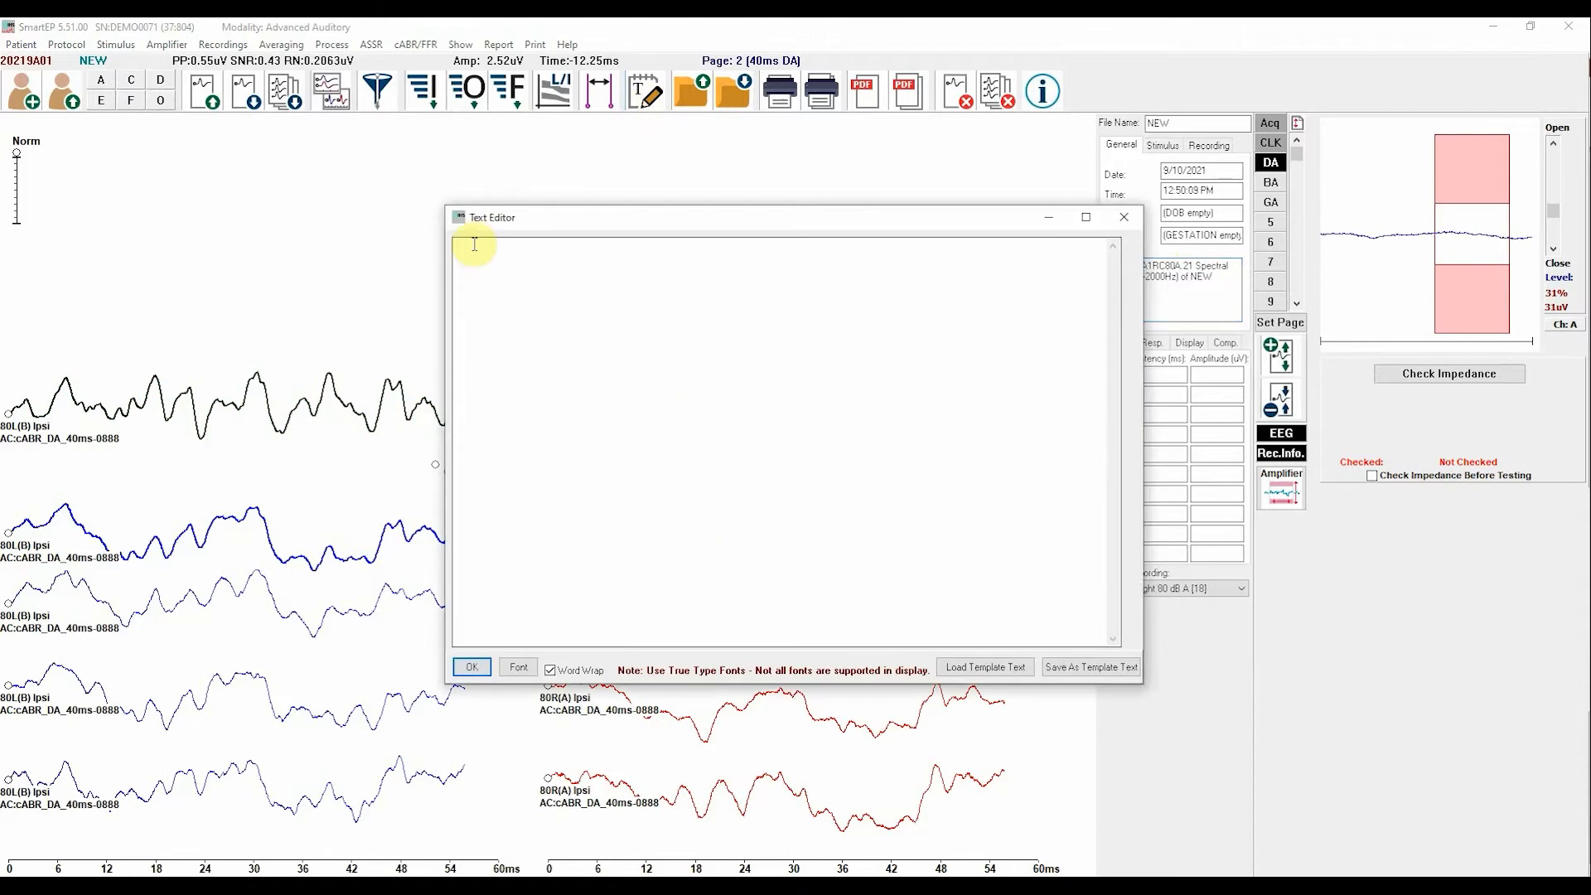
pyautogui.click(477, 242)
pyautogui.write('Filtered 7')
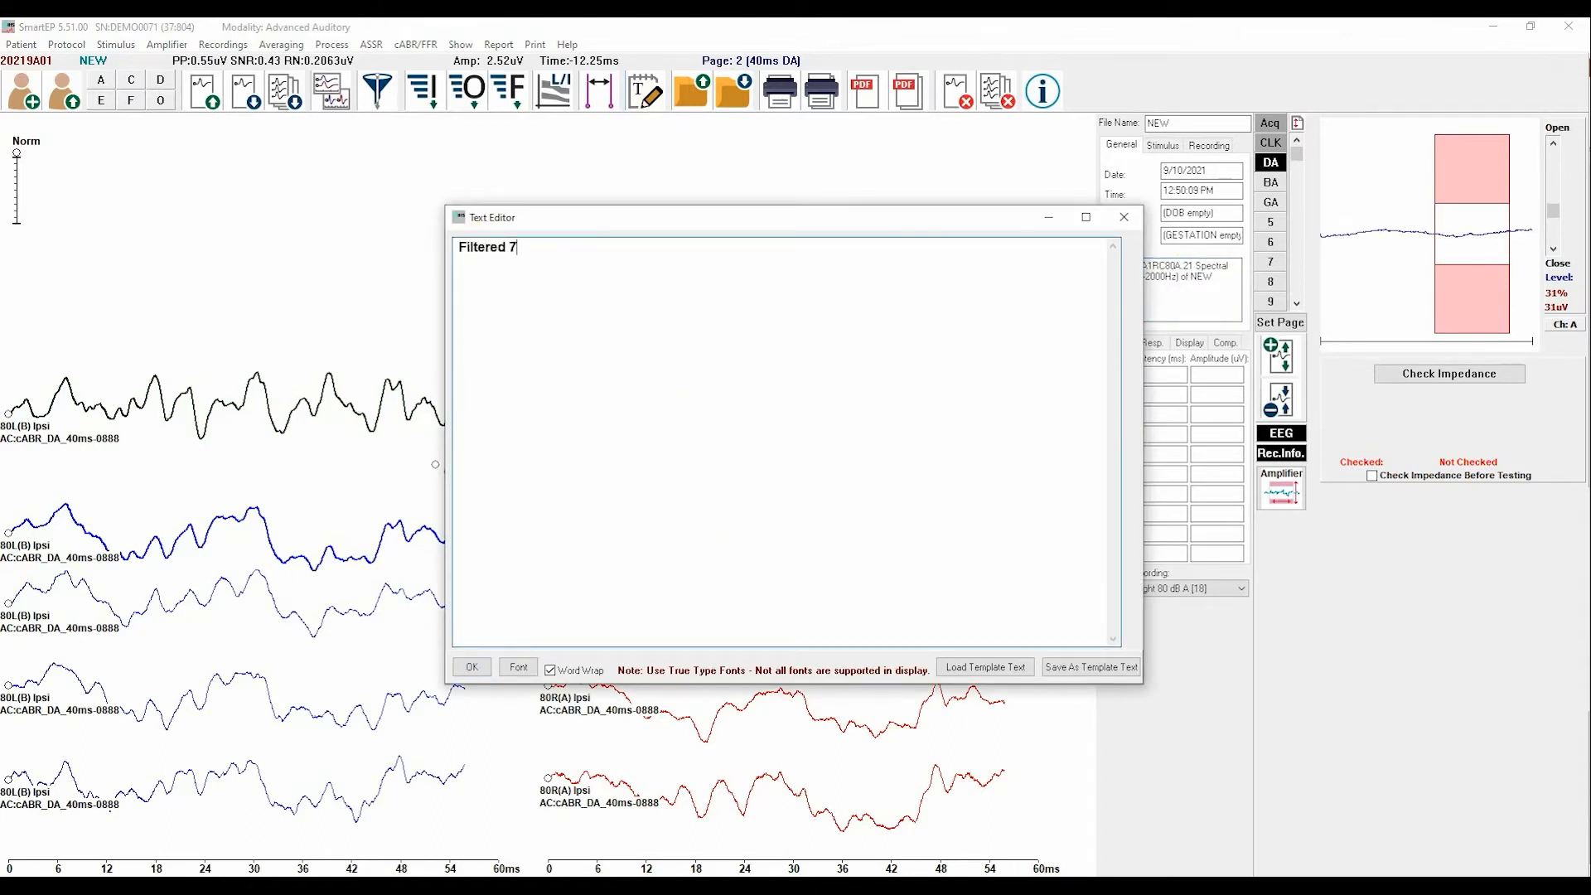
pyautogui.write('0Hz to 2000Hz')
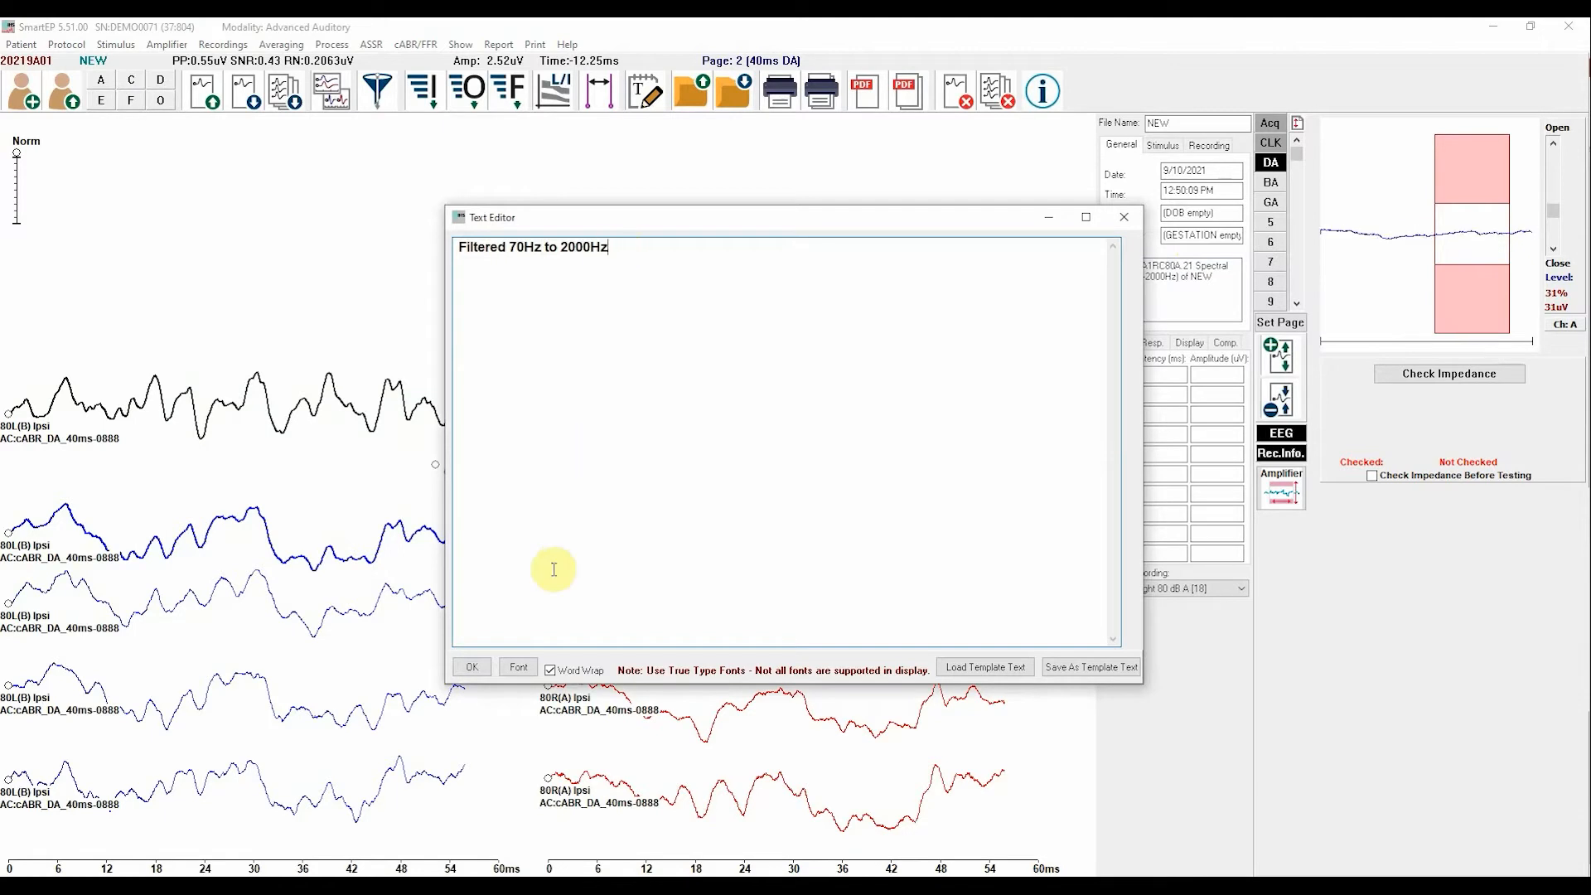
pyautogui.click(471, 667)
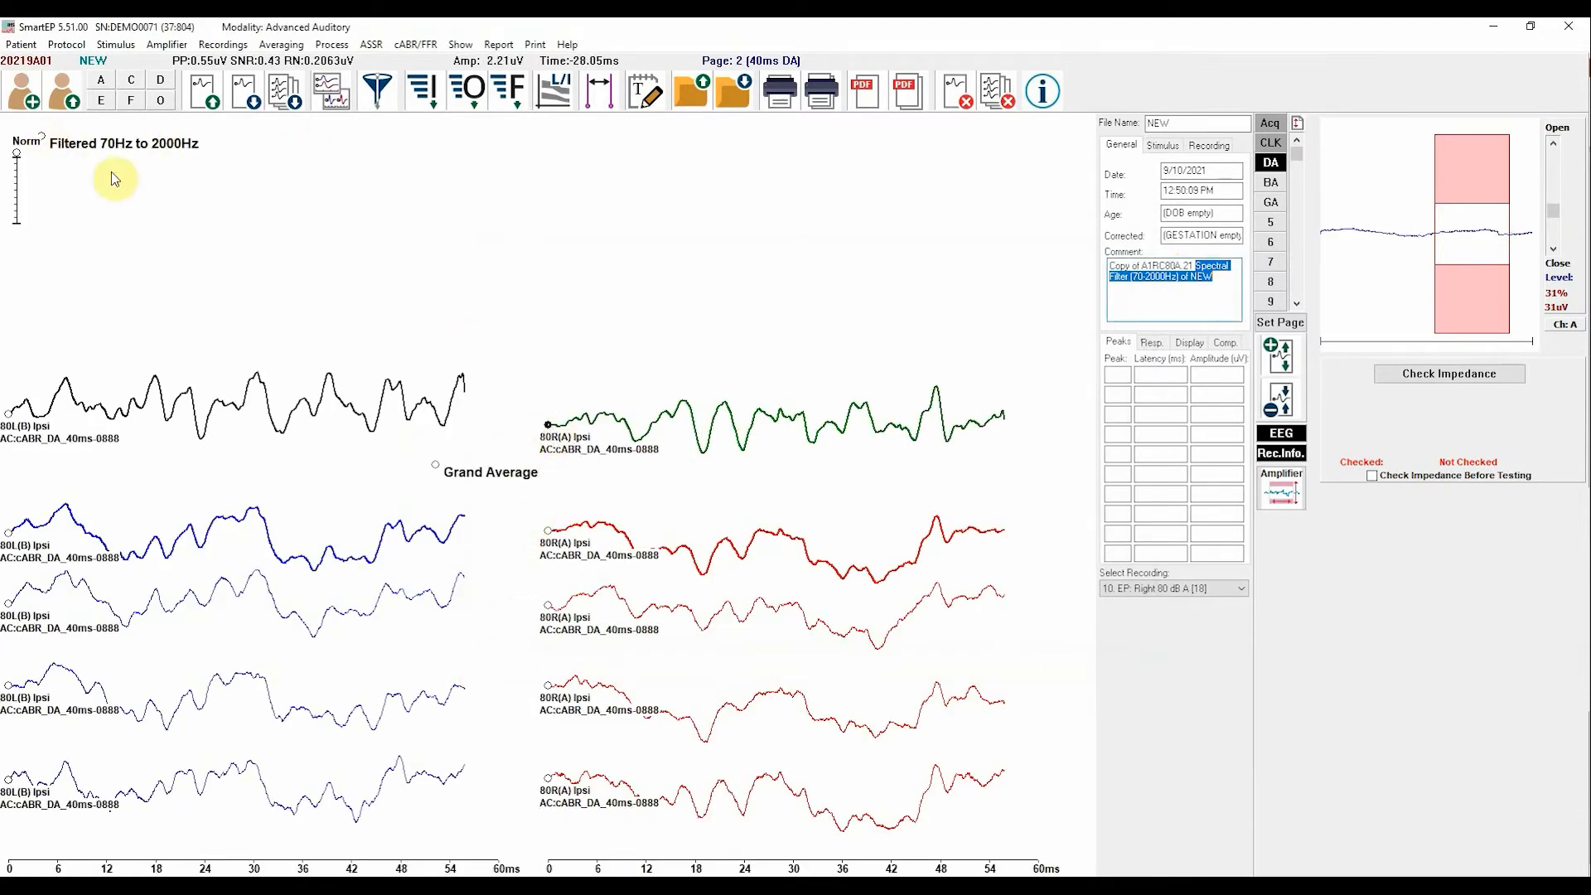
pyautogui.moveTo(41, 136); pyautogui.dragTo(461, 359)
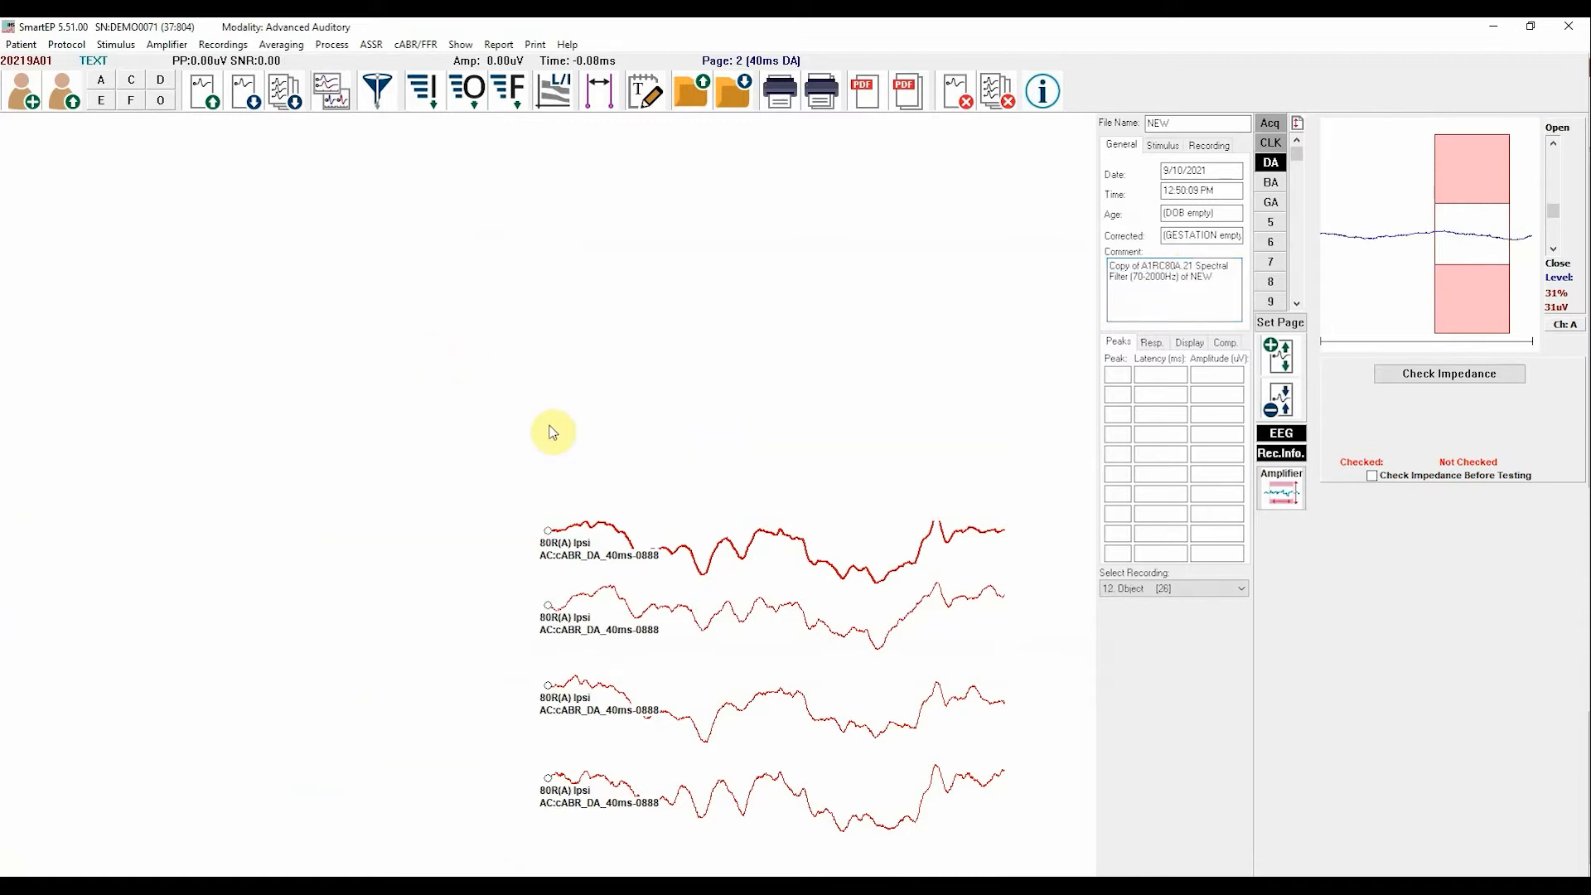
# - Save the filtered right-ear recording and the filtered left-ear recording
pyautogui.click(223, 44)
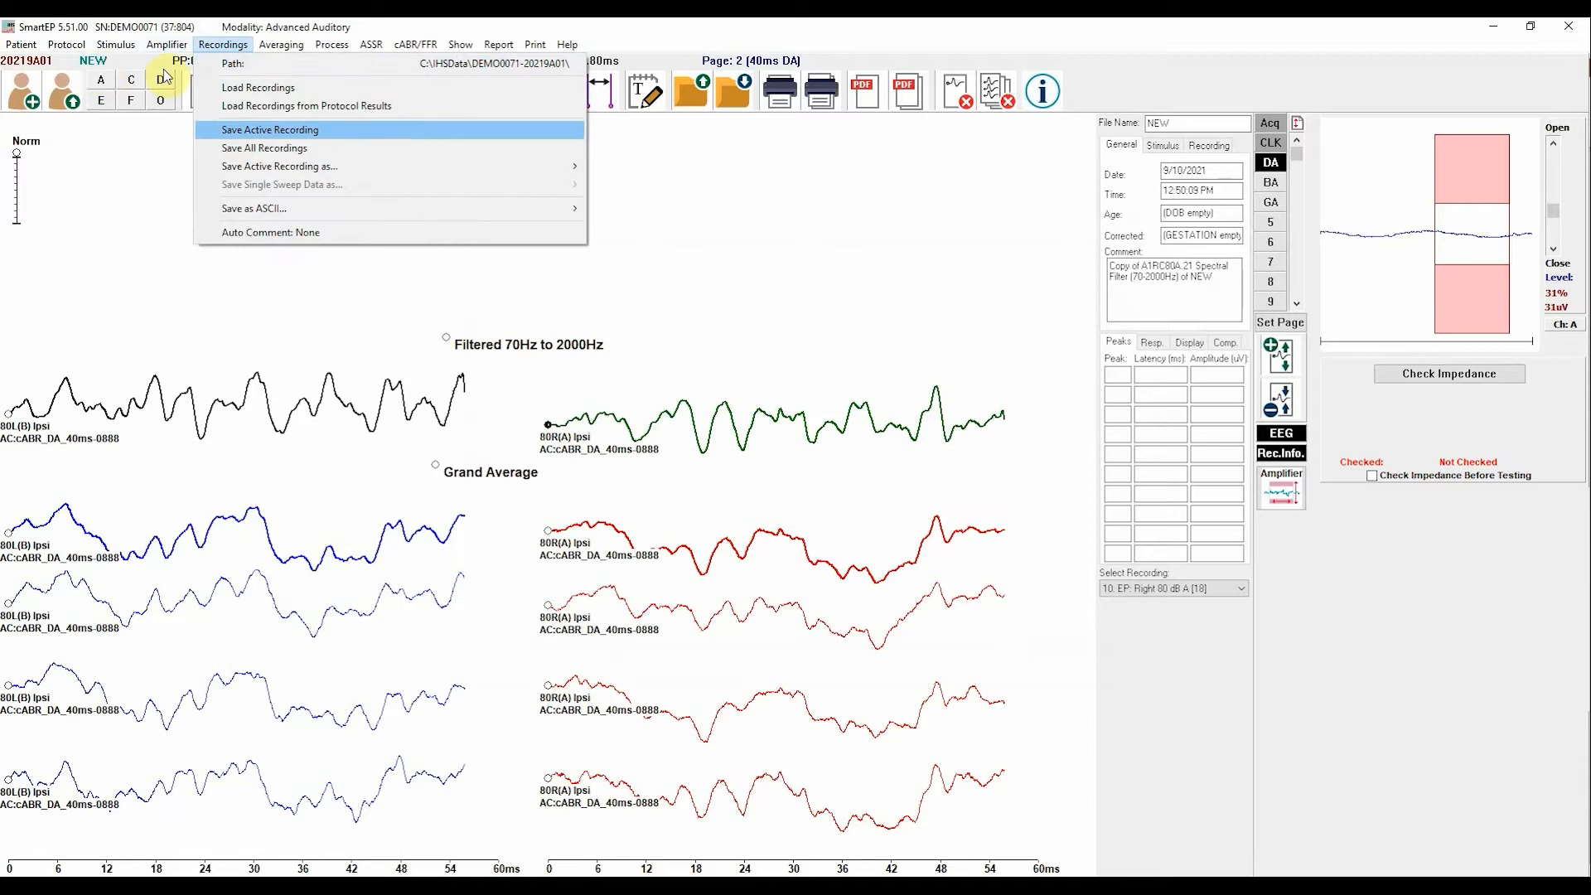
pyautogui.click(249, 130)
pyautogui.click(9, 416)
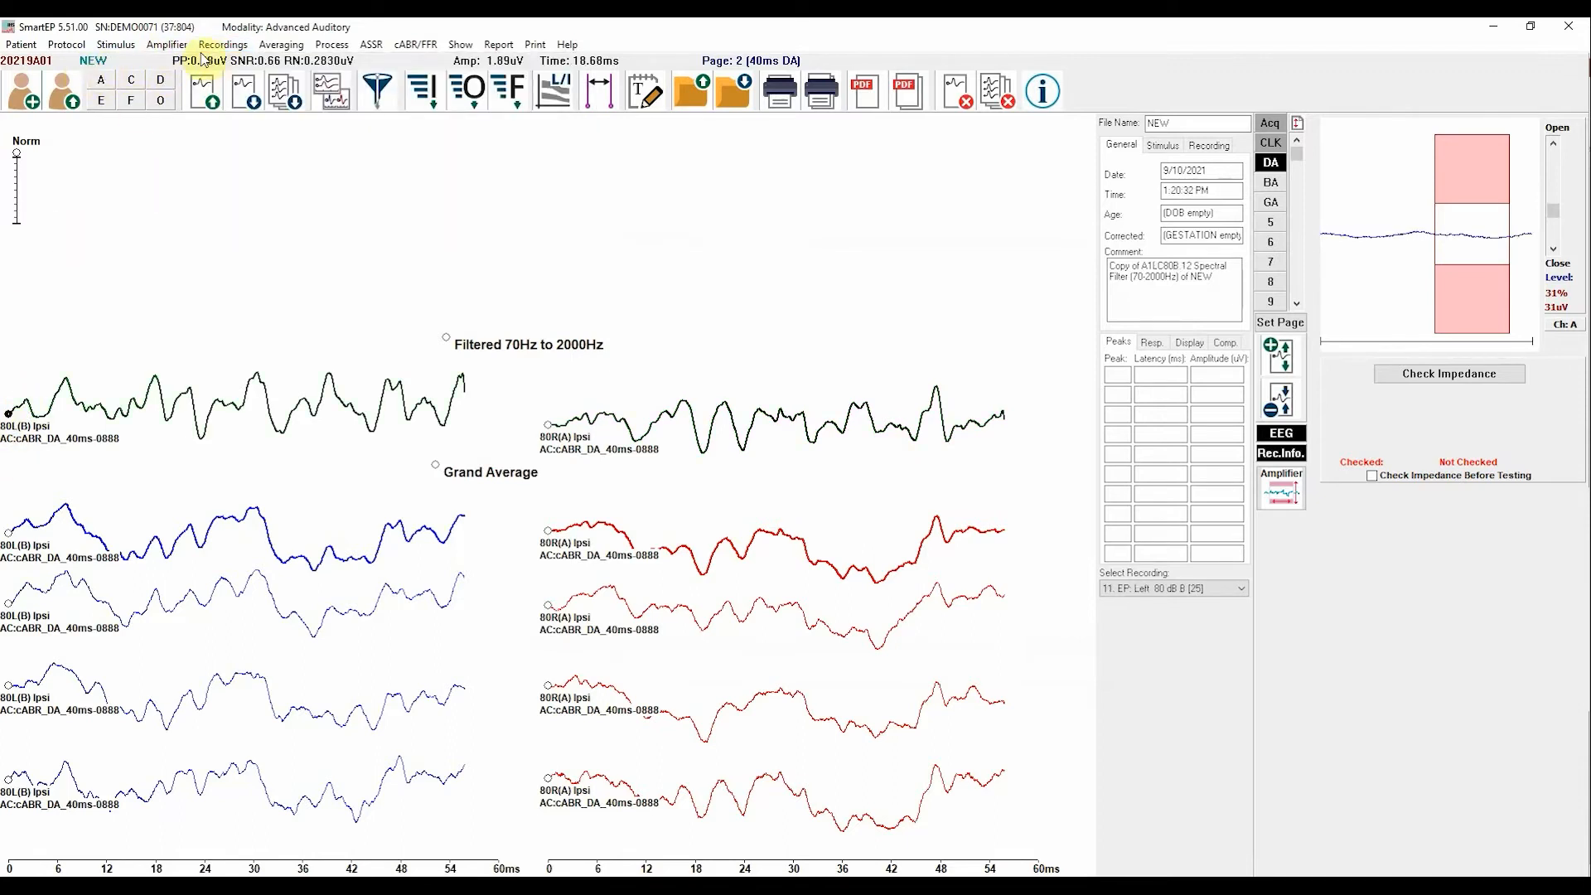
pyautogui.click(226, 46)
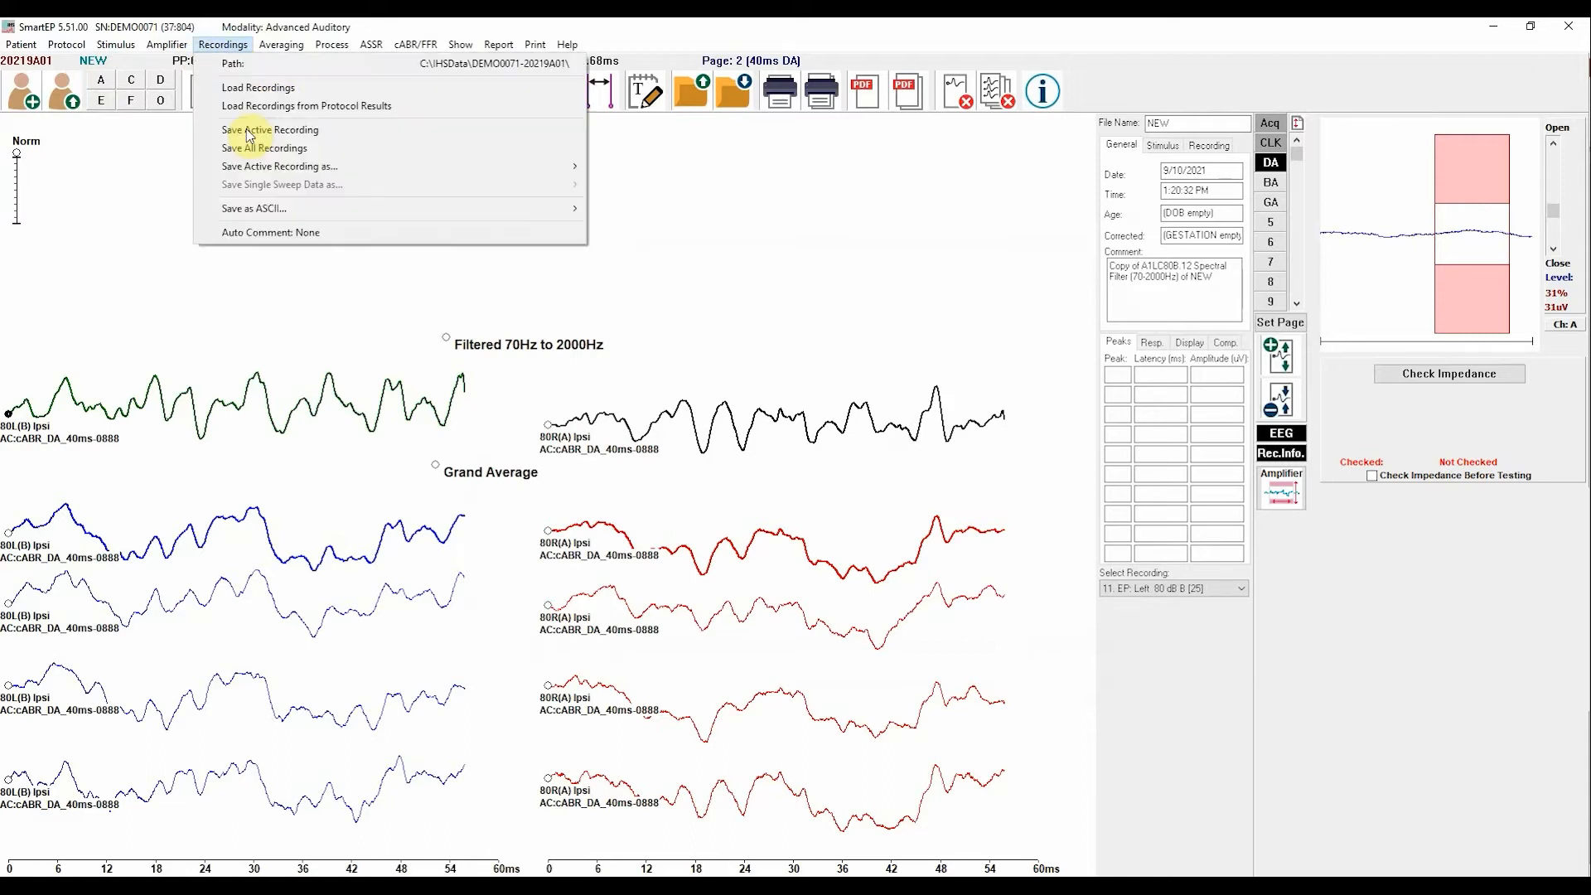
pyautogui.click(152, 73)
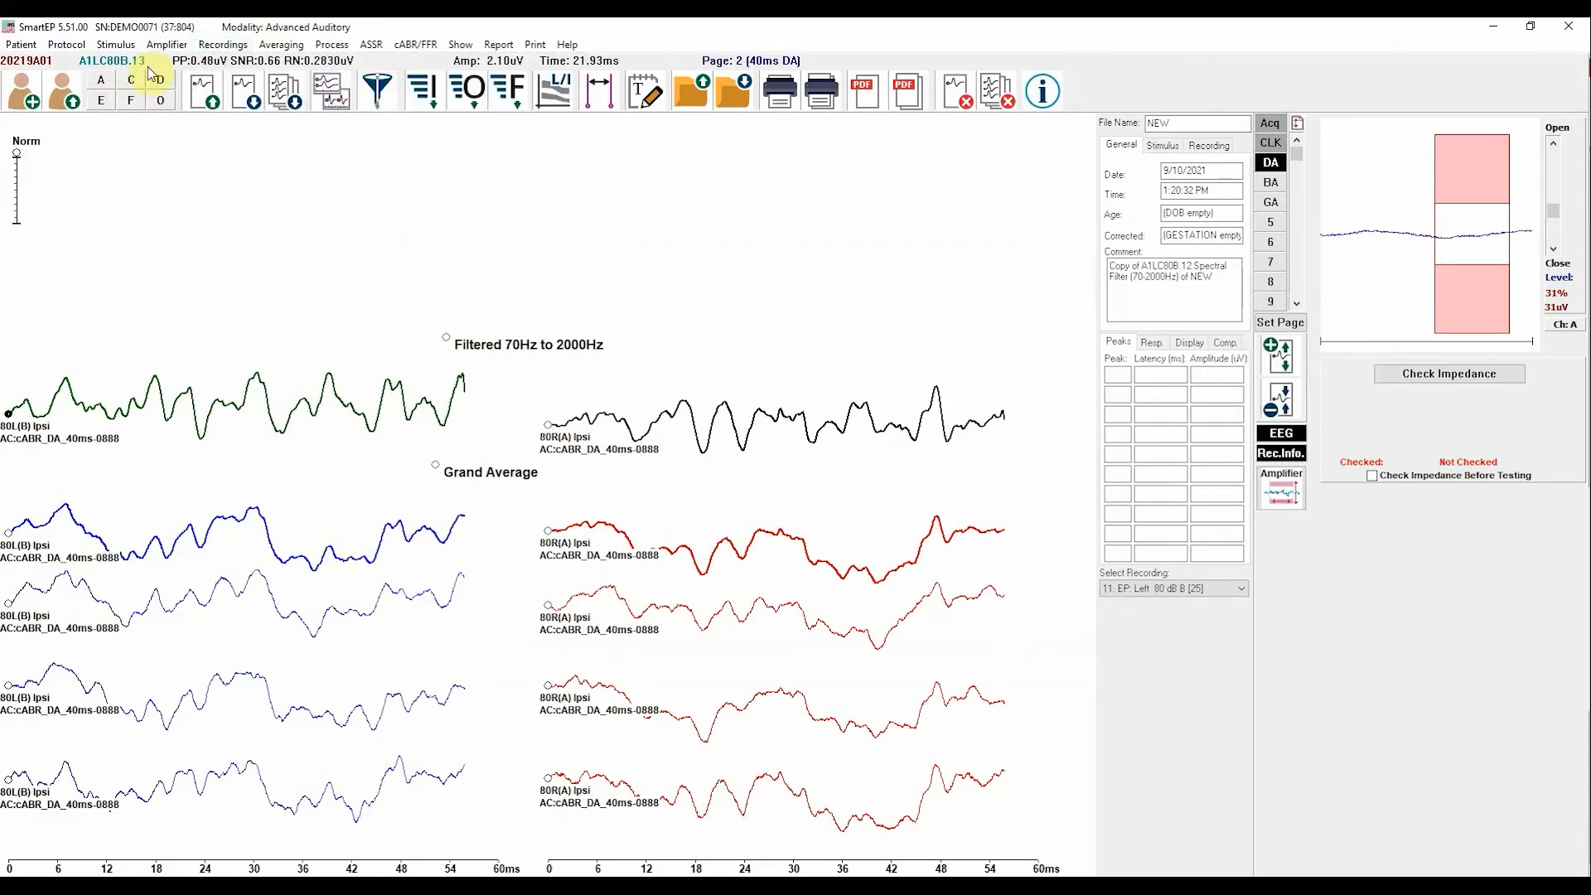
# - Duplicate the left-ear summed recording to a new recording and place the copy above the 70–2000 Hz filtered left-ear waveform
pyautogui.click(8, 537)
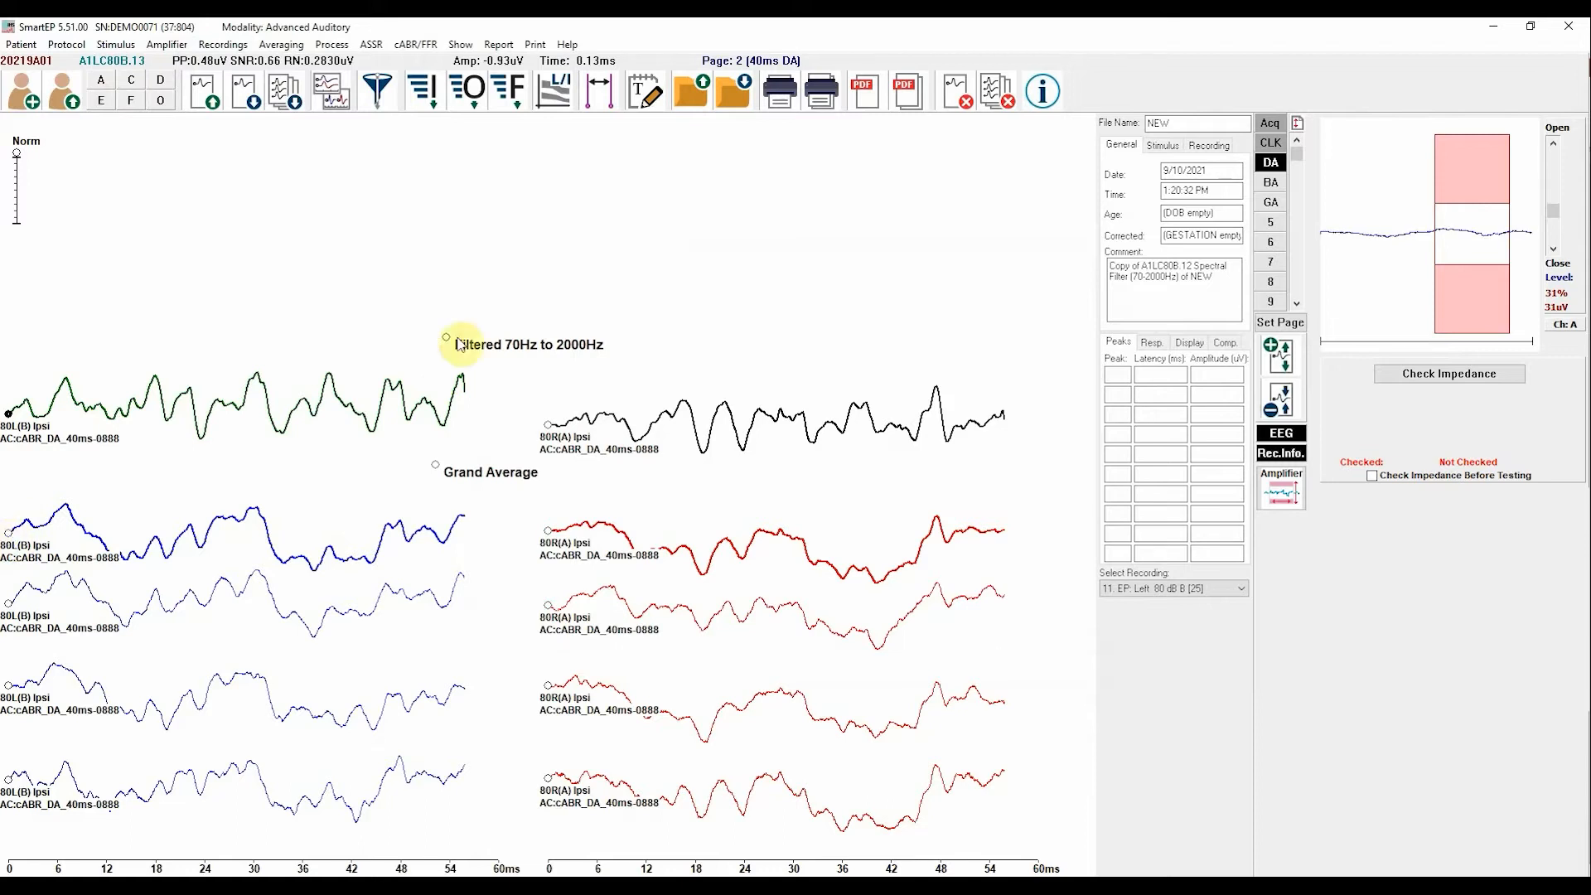
pyautogui.click(342, 48)
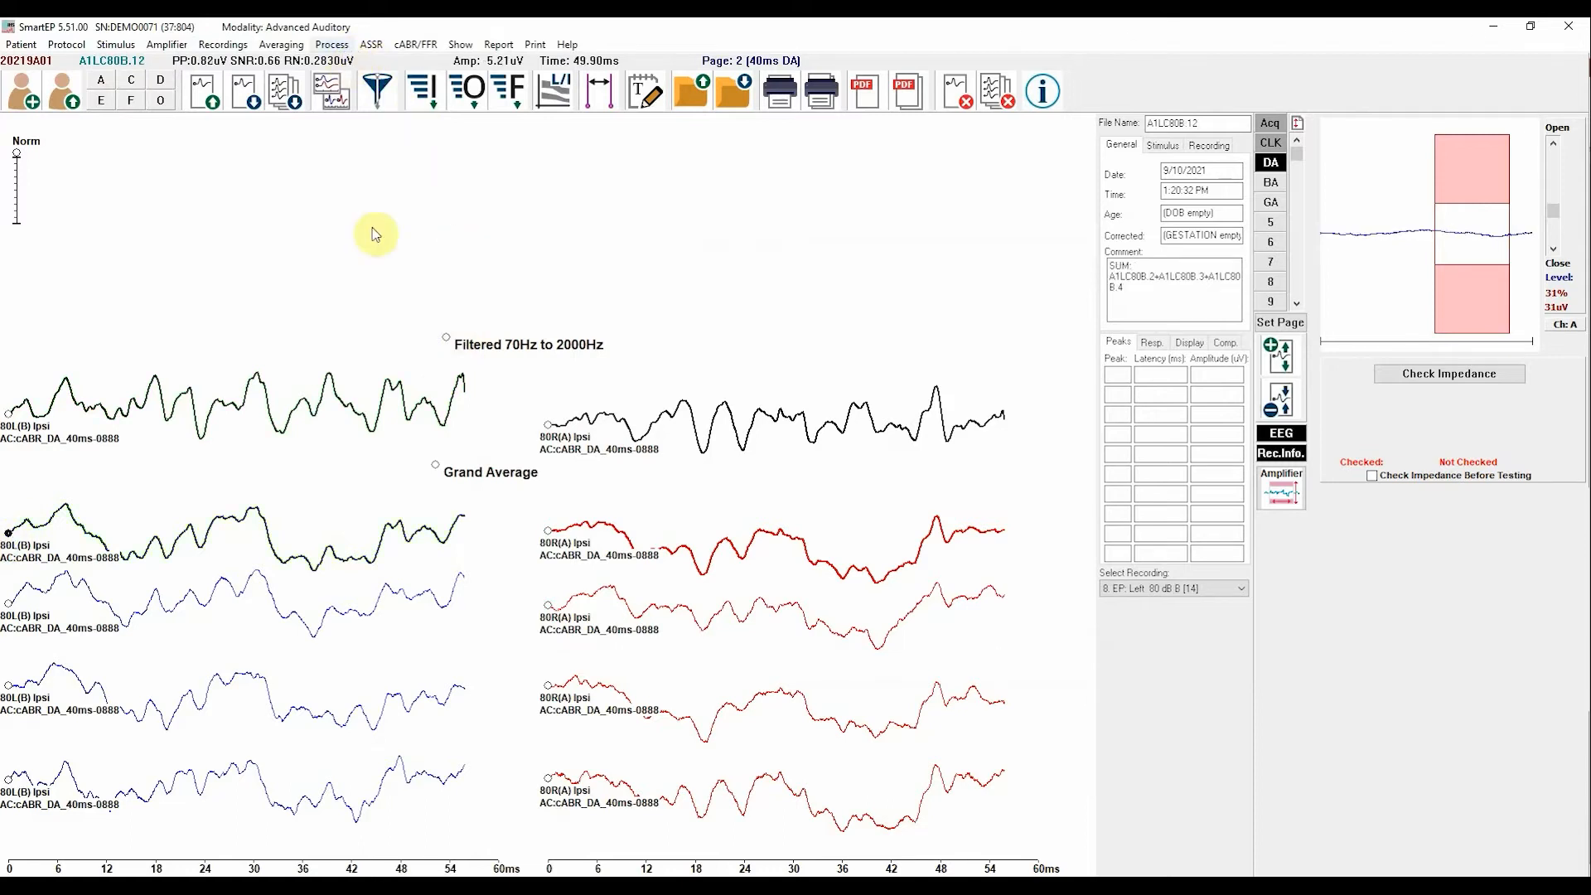
pyautogui.click(378, 240)
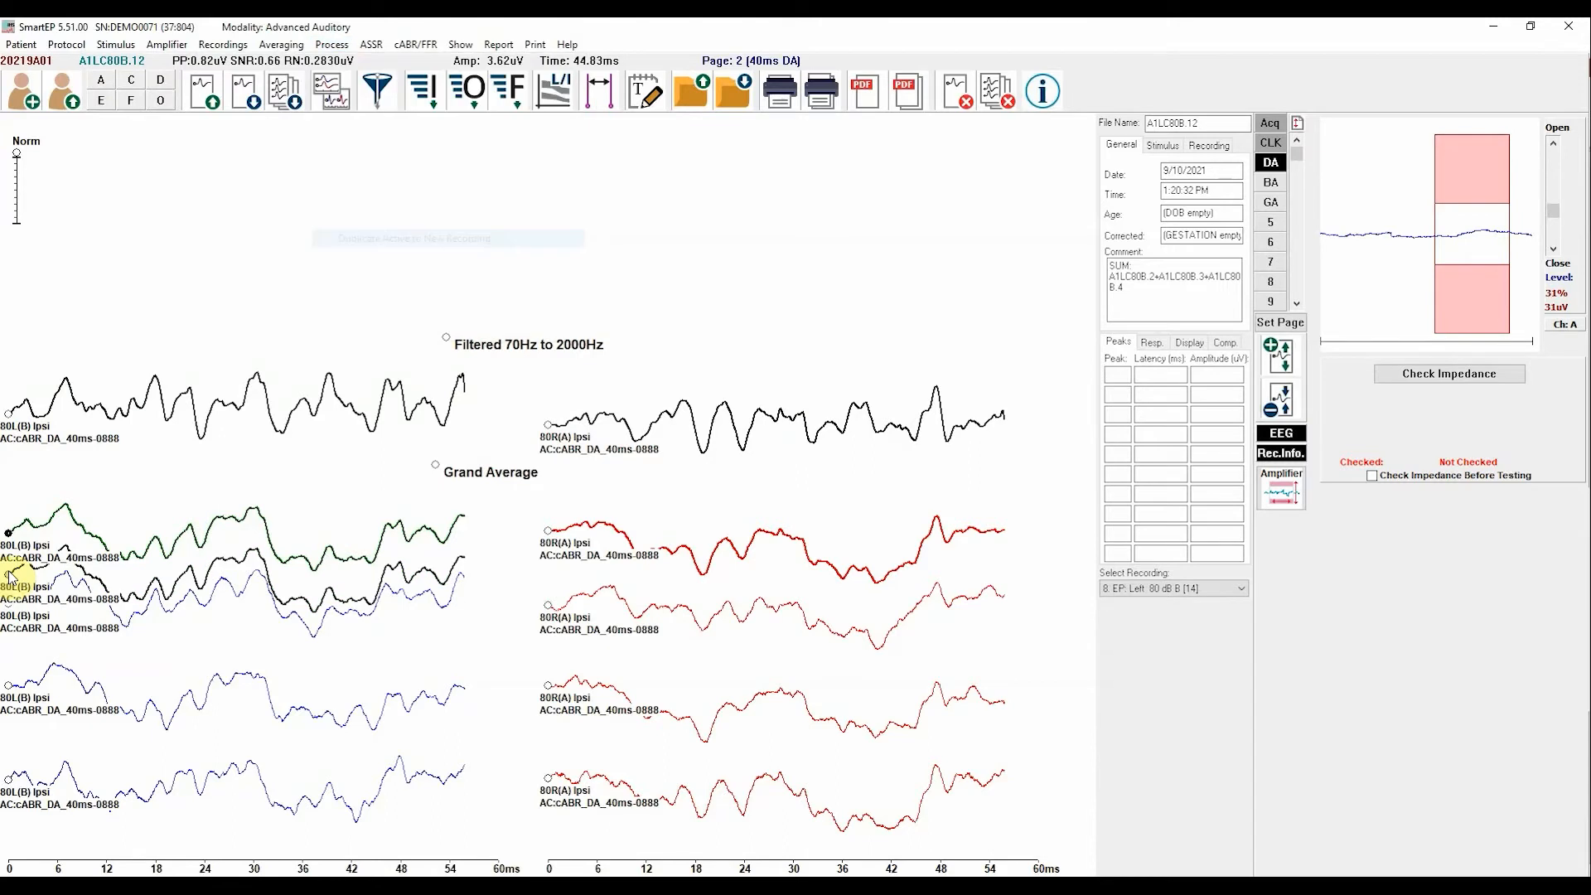
pyautogui.click(9, 576)
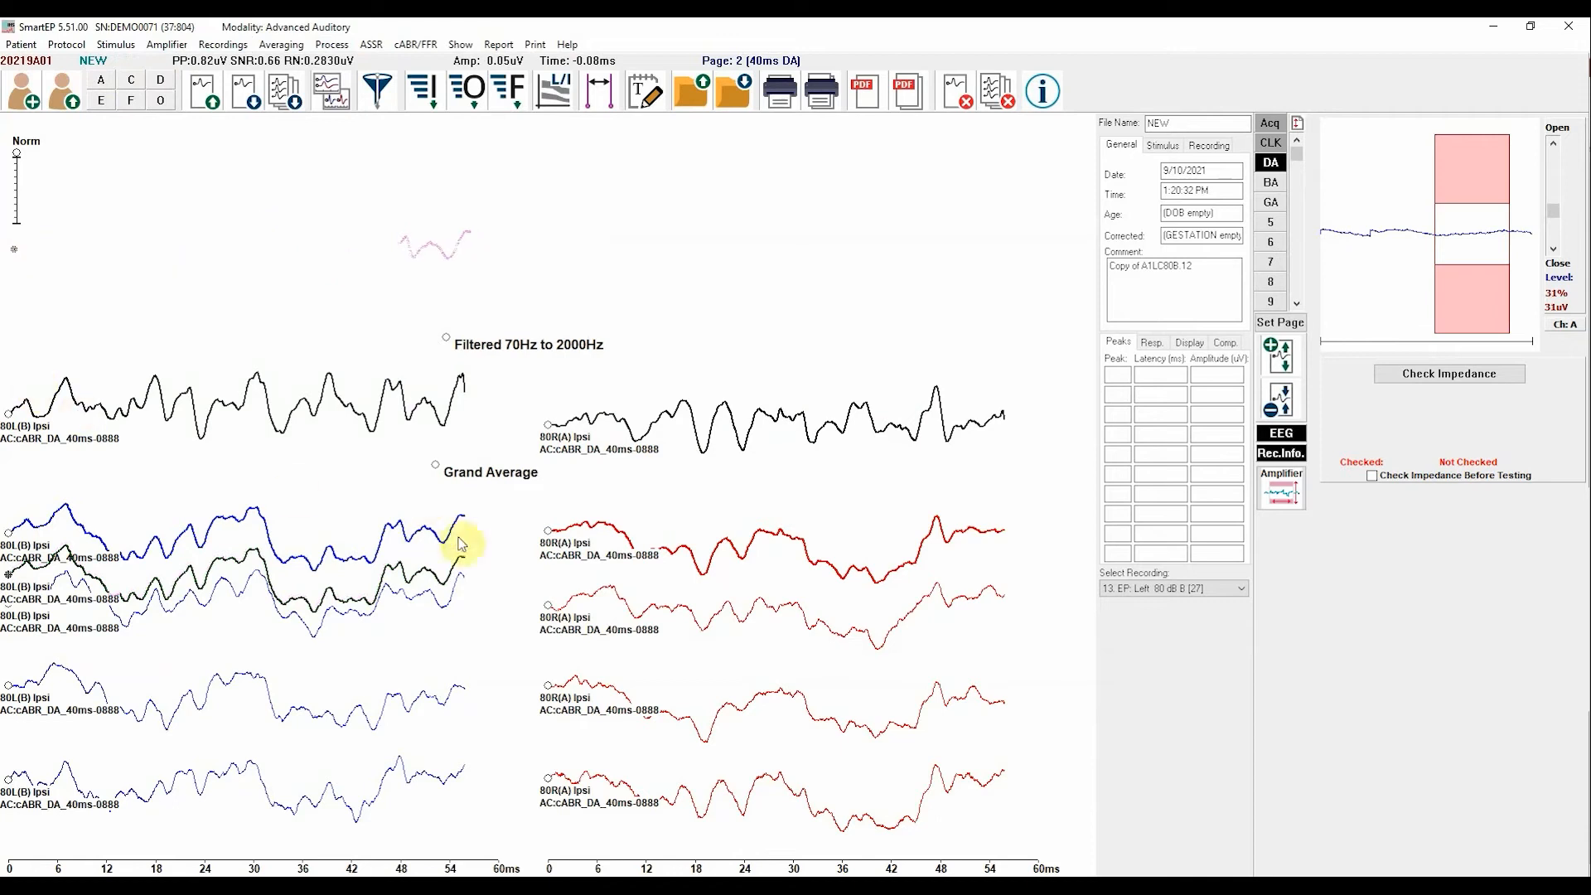
# - Duplicate the right-ear summed recording to a new recording and place the copy above the 70–2000 Hz filtered right-ear waveform
pyautogui.click(548, 537)
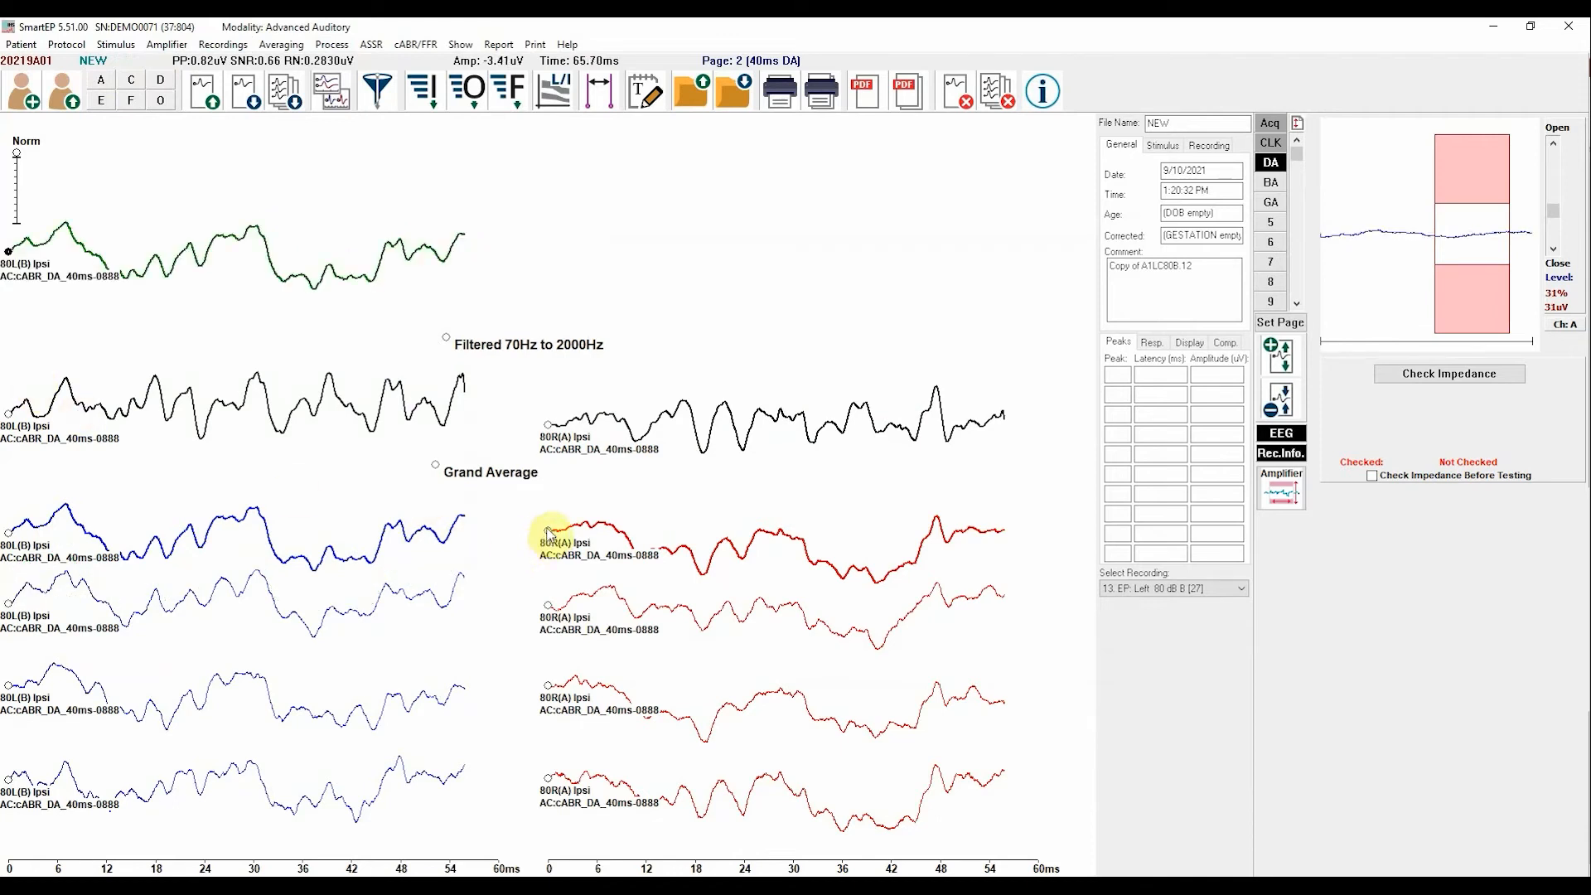
pyautogui.click(332, 45)
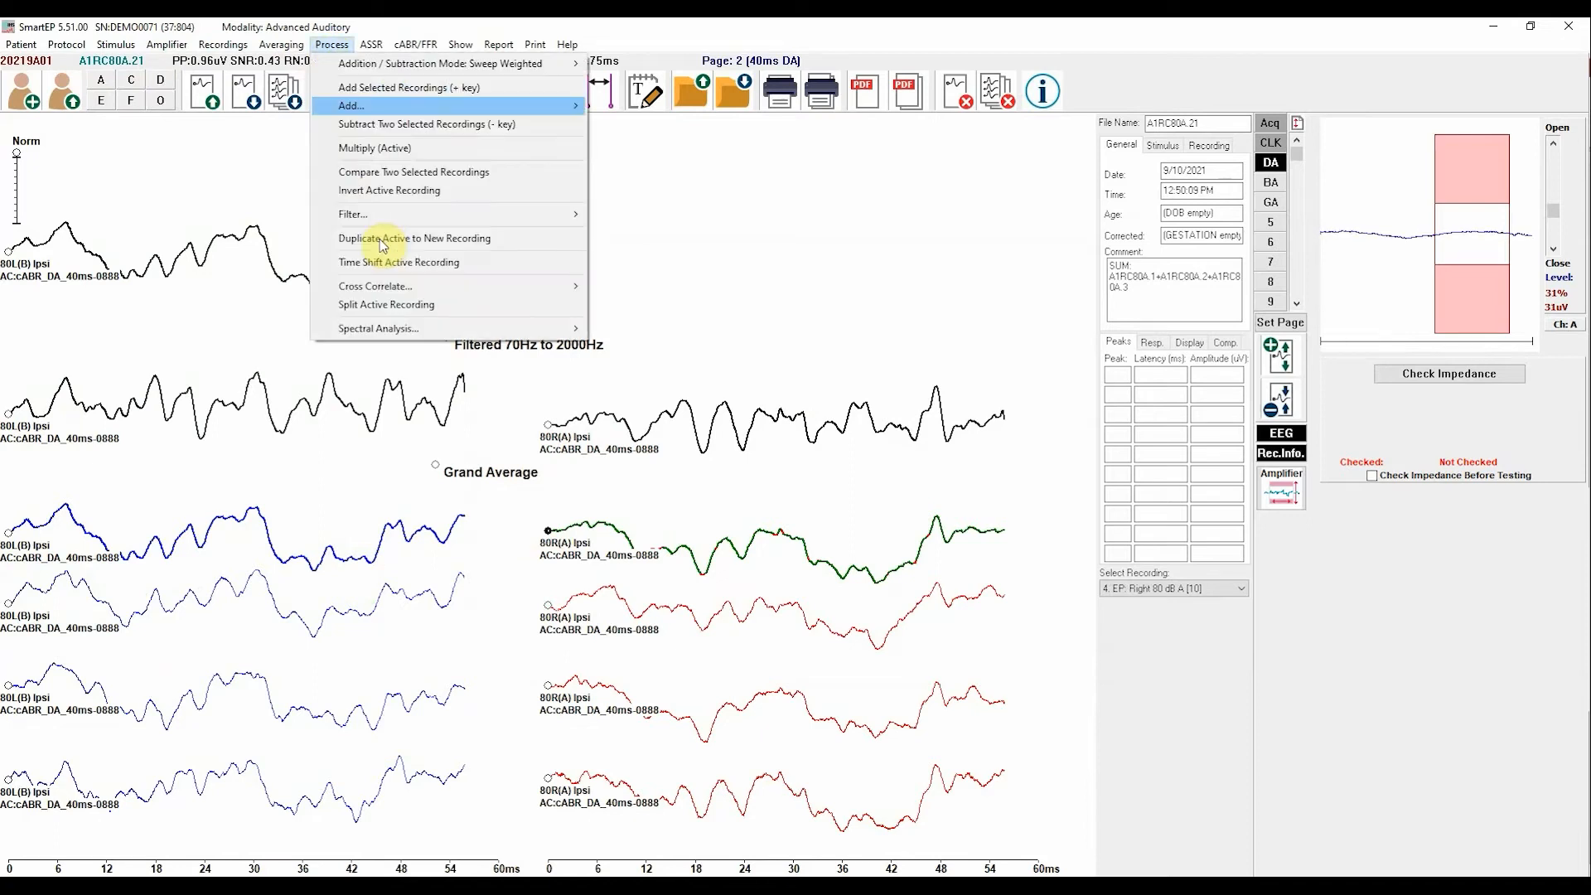
pyautogui.click(383, 246)
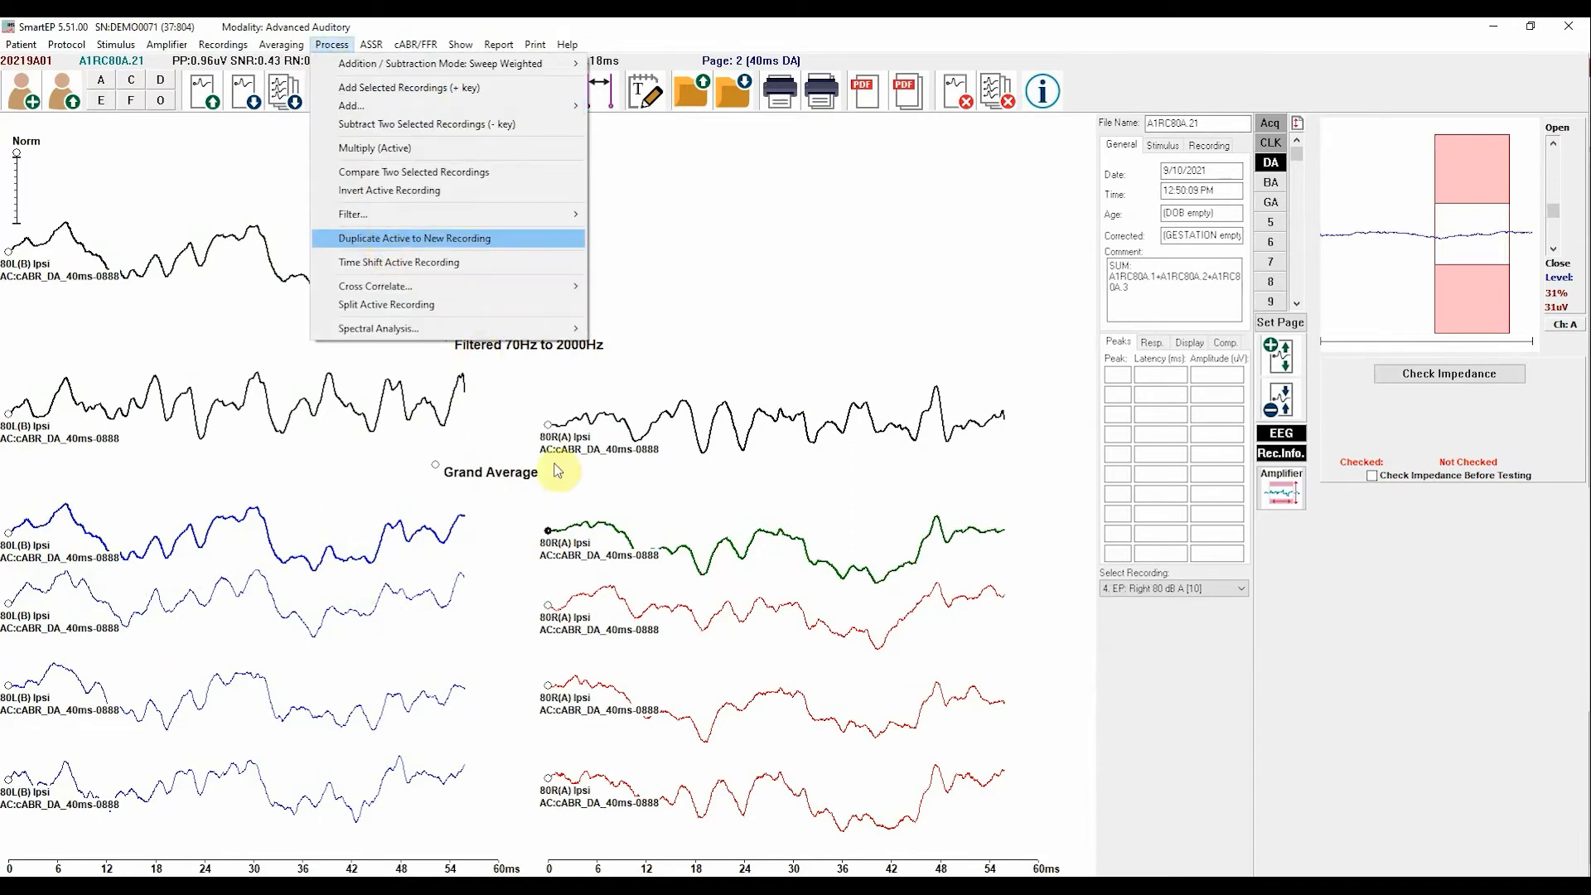
pyautogui.moveTo(549, 574)
pyautogui.mouseDown()
pyautogui.moveTo(534, 286)
pyautogui.moveTo(621, 249)
pyautogui.mouseUp()
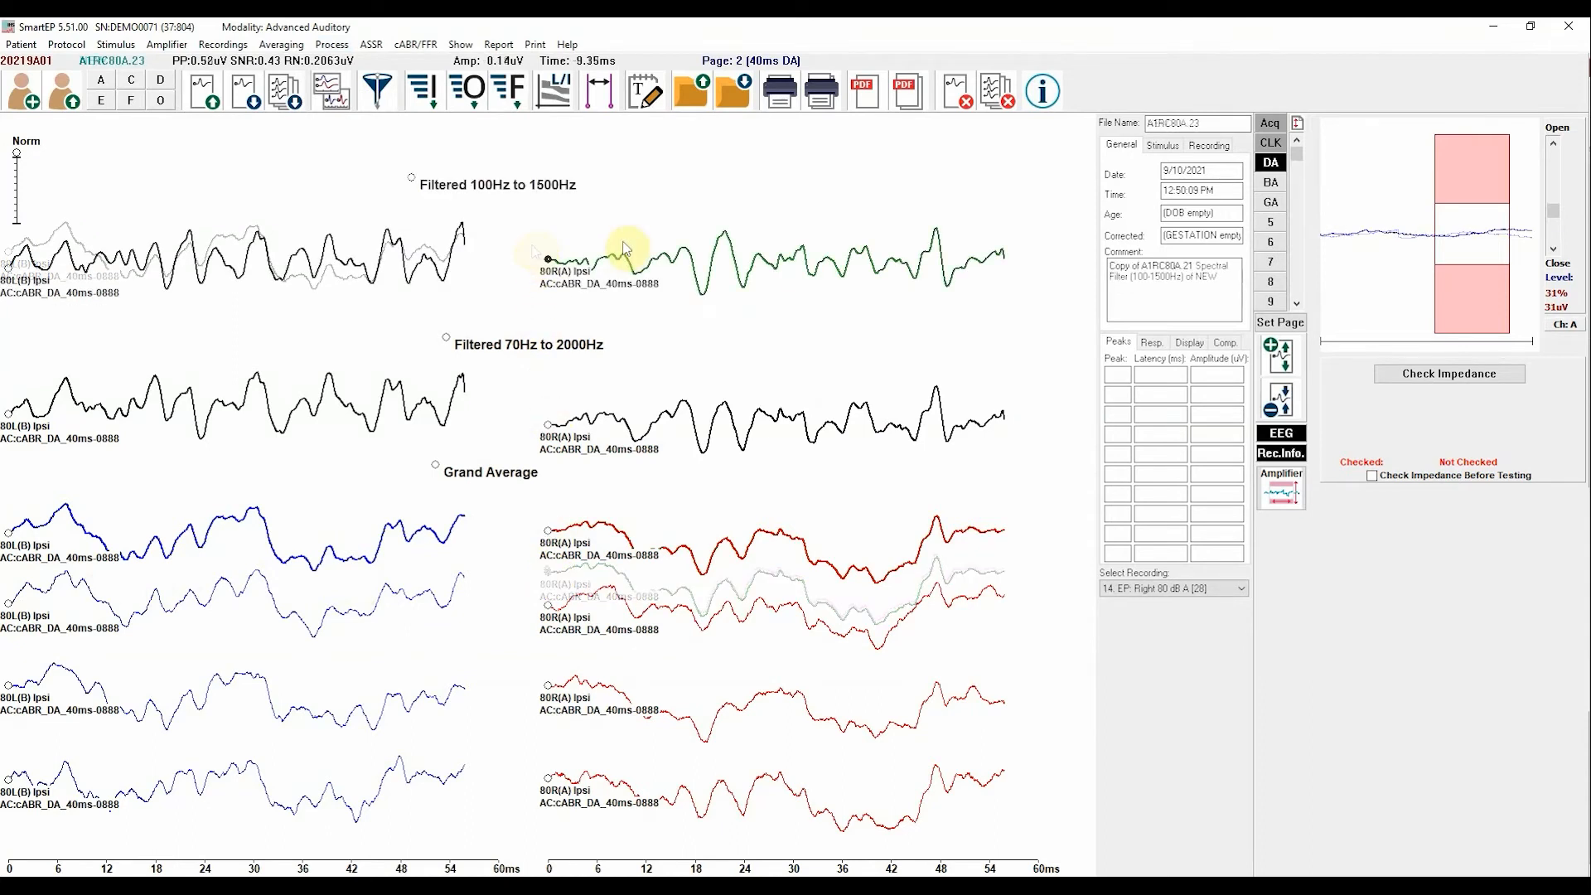
# - Mark peak V at about 9.25 ms on the right-ear 100–1500 Hz waveform and set its following trough for the amplitude
pyautogui.rightClick(621, 249)
pyautogui.press('Down')
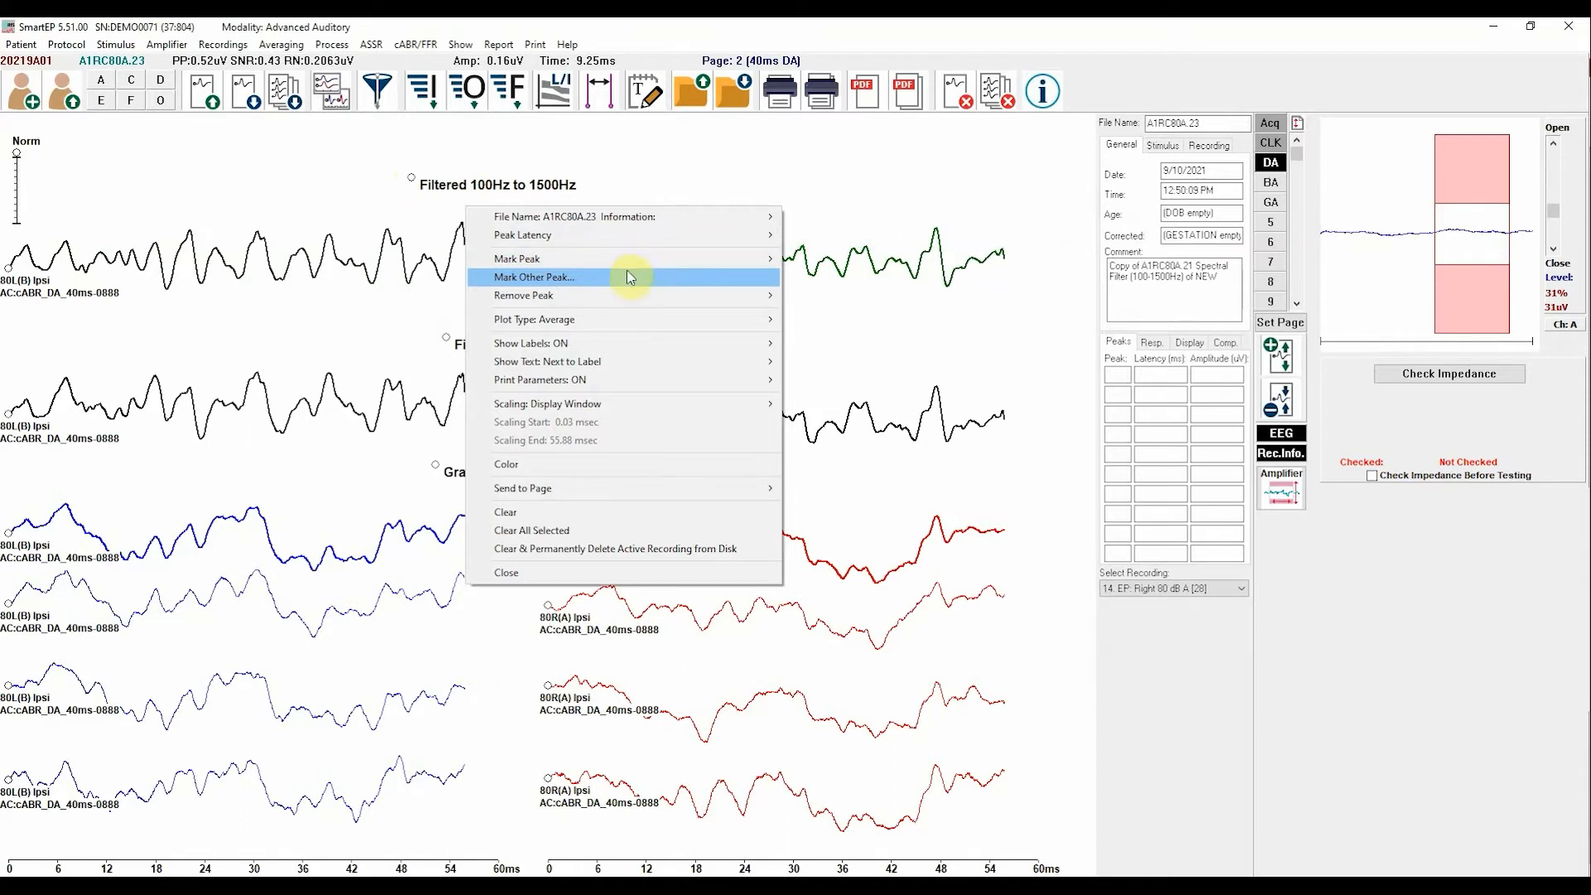
pyautogui.click(627, 279)
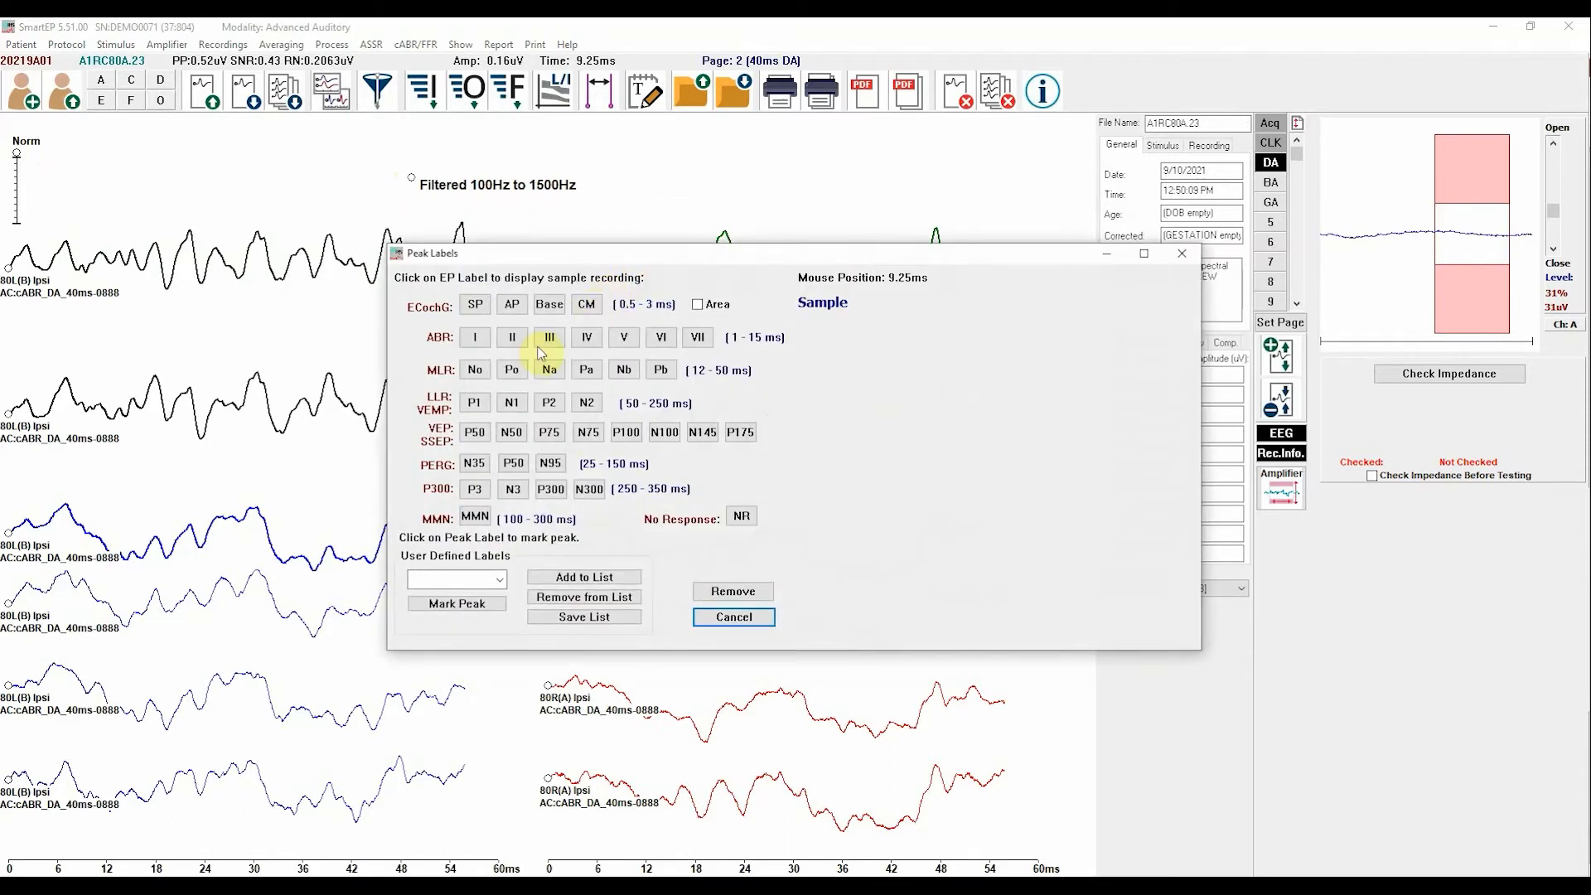
pyautogui.click(622, 342)
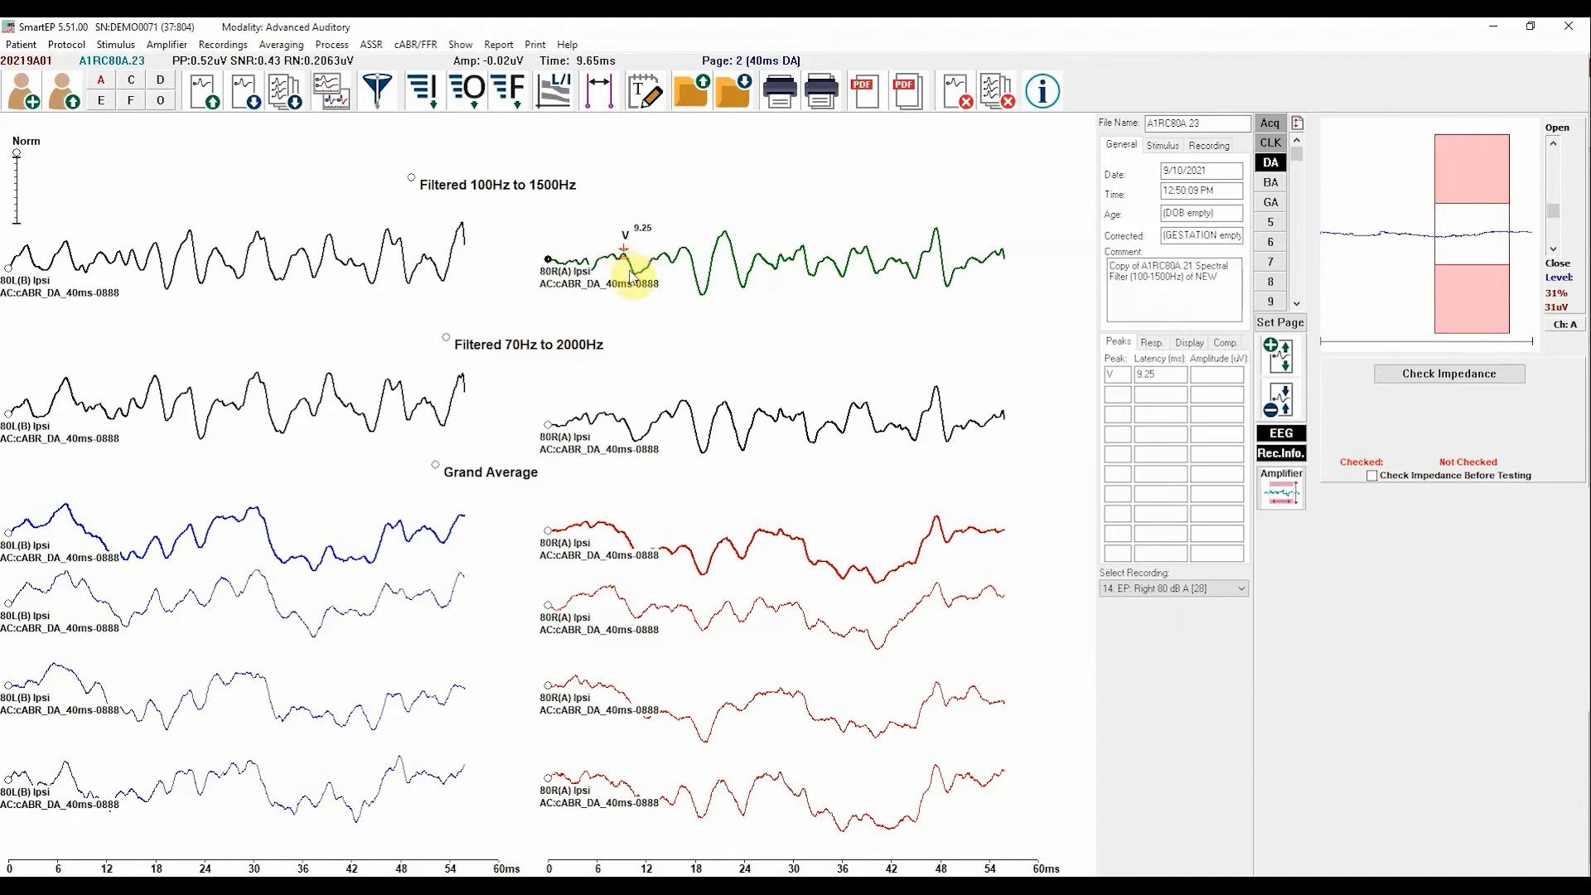
pyautogui.moveTo(624, 261); pyautogui.dragTo(639, 269)
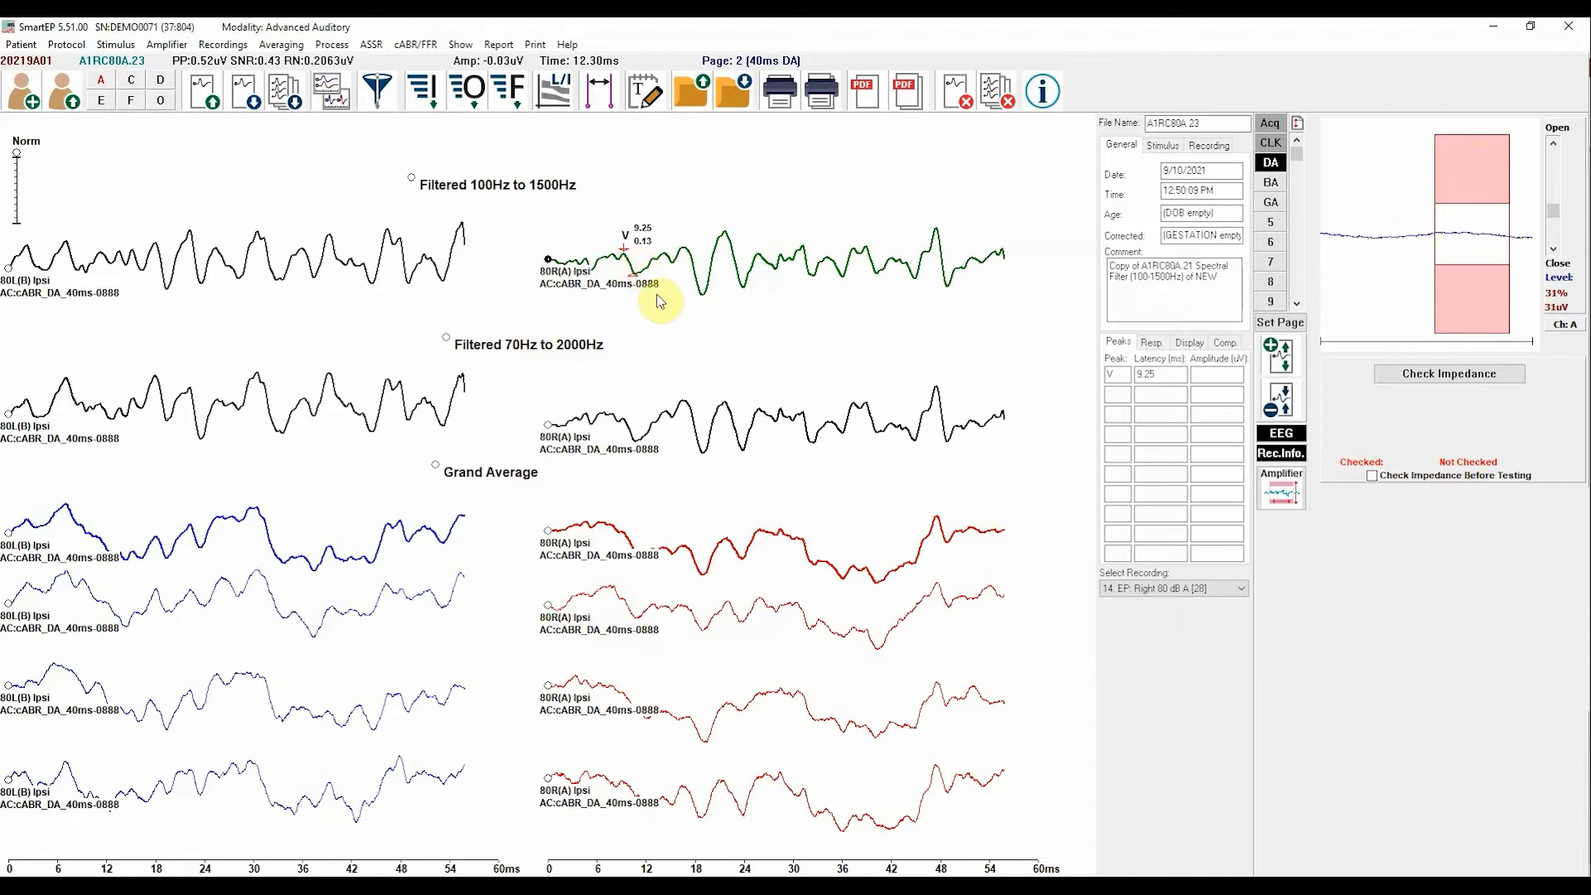
# - Mark peaks A, C and D on the right-ear 100–1500 Hz waveform at about 10.68, 18.88 and 23.75 ms
pyautogui.click(657, 325)
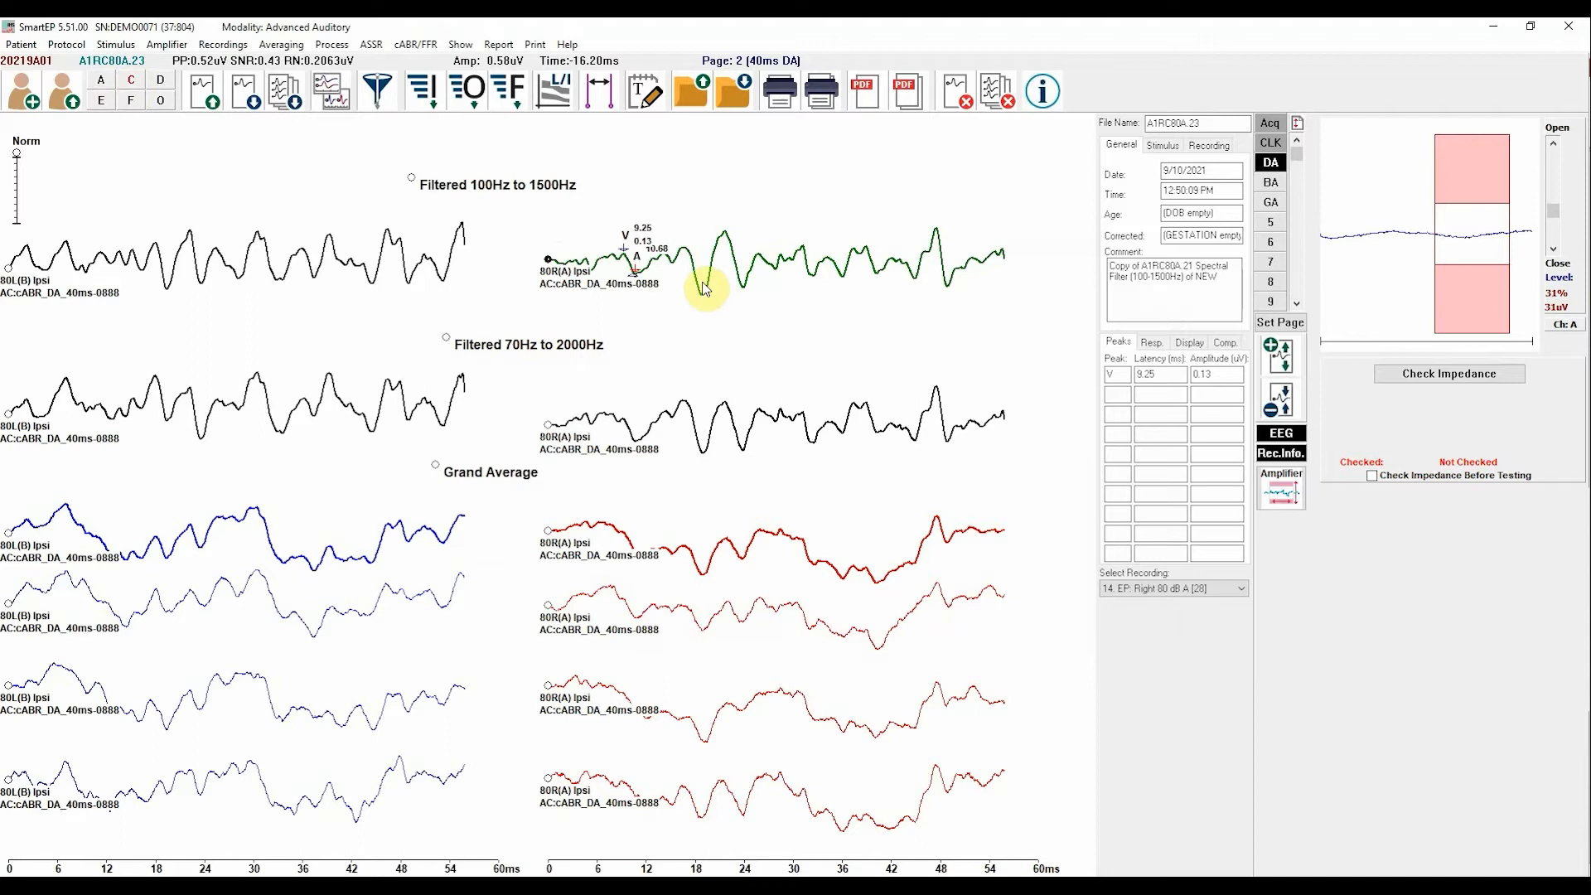
pyautogui.click(715, 323)
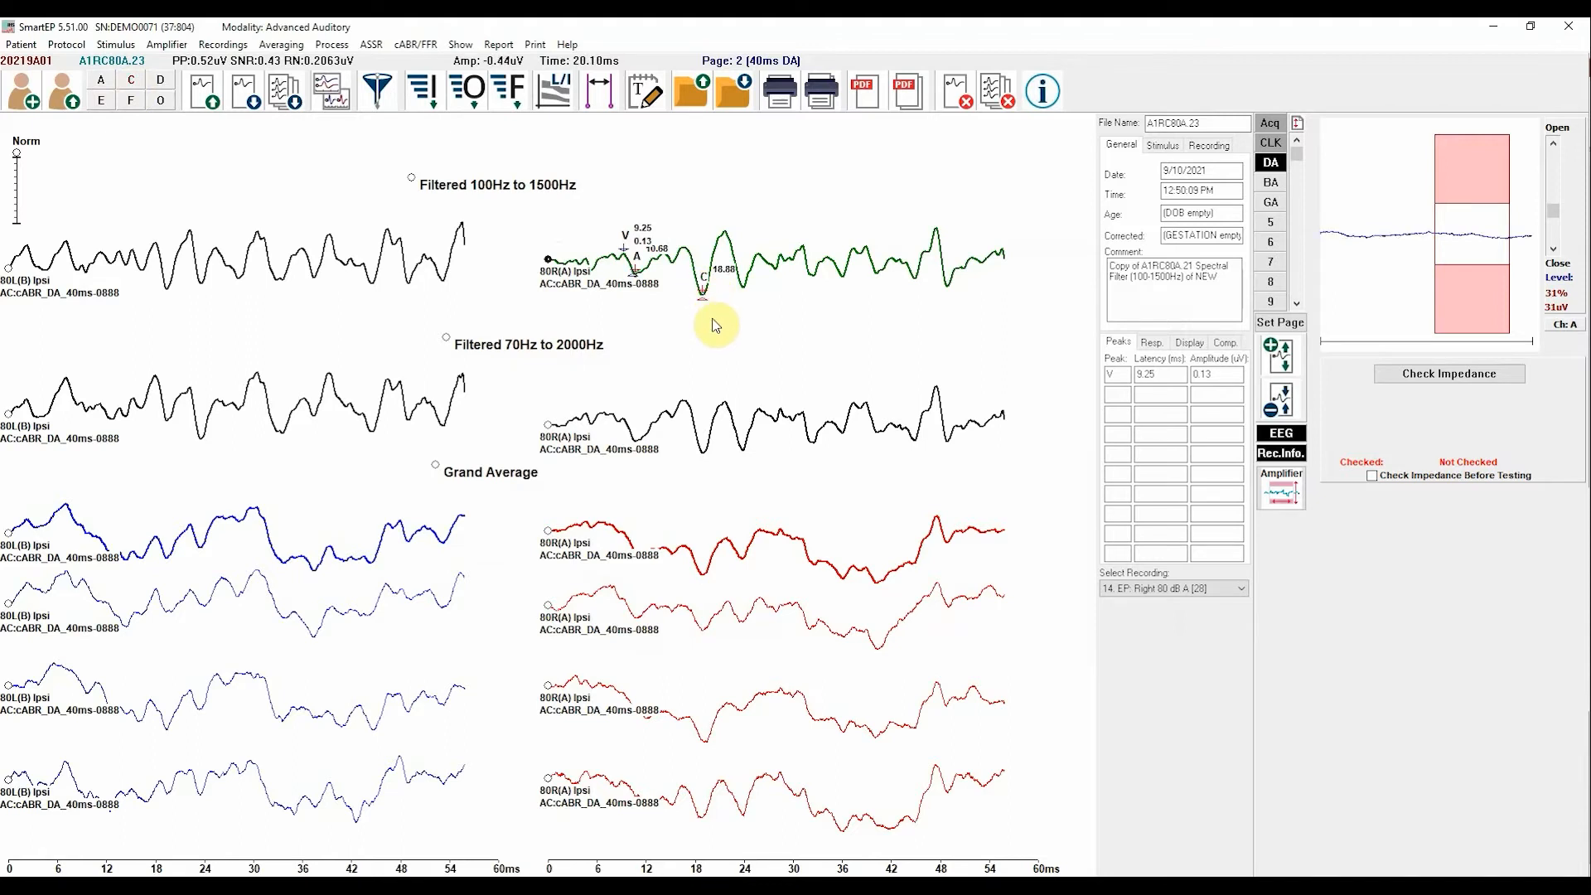
pyautogui.click(167, 84)
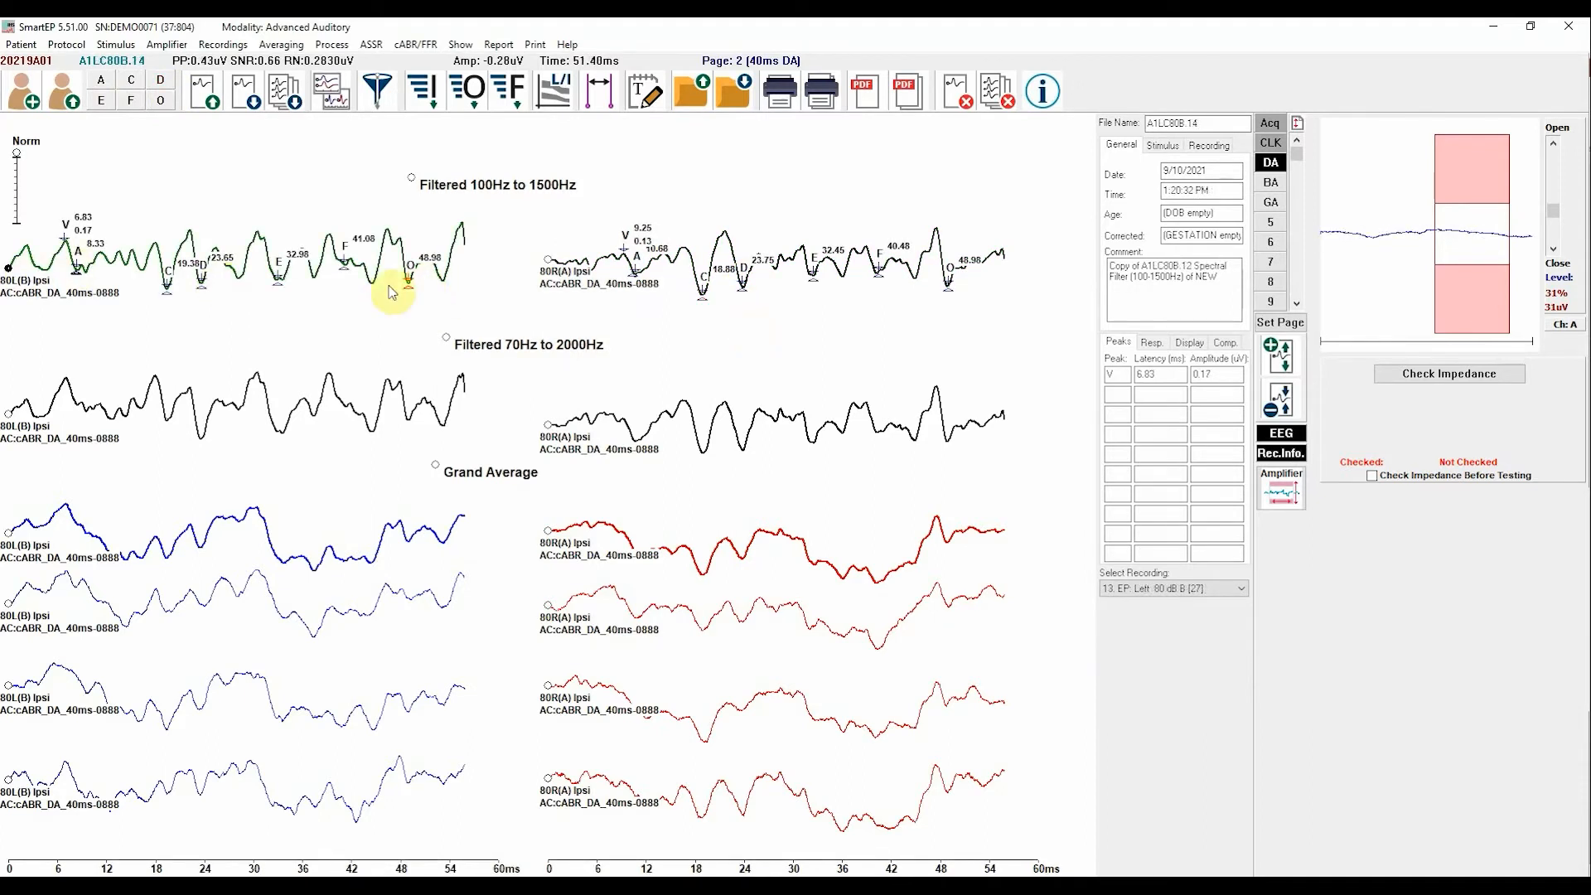
# - Review the marked peaks of the right-ear and left-ear 100–1500 Hz recordings and display the peak differences between the two ears
pyautogui.click(548, 264)
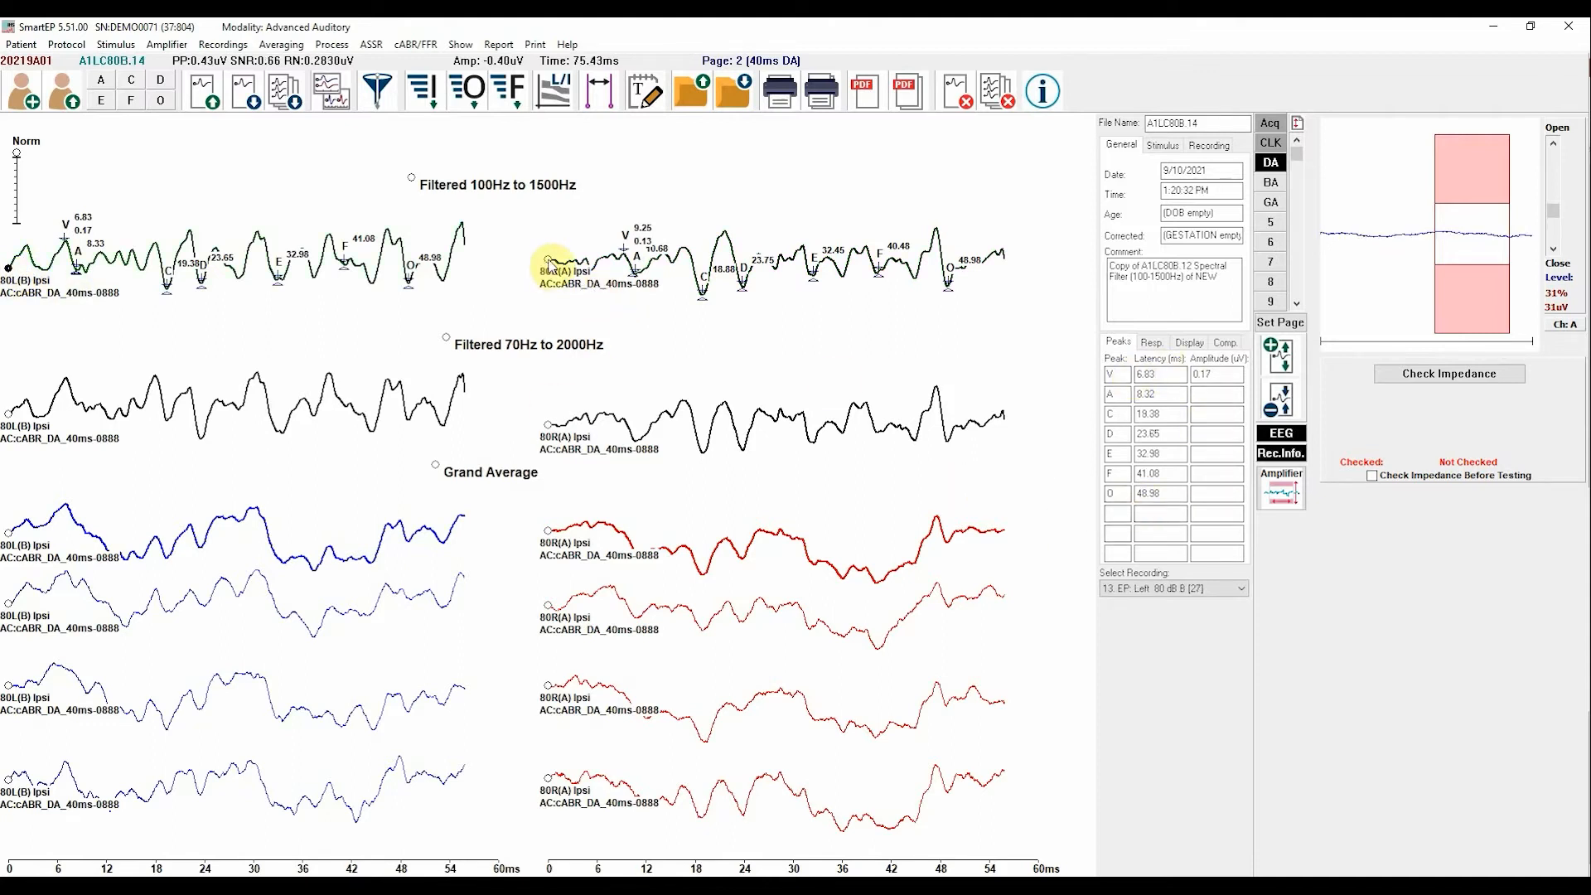
pyautogui.click(550, 267)
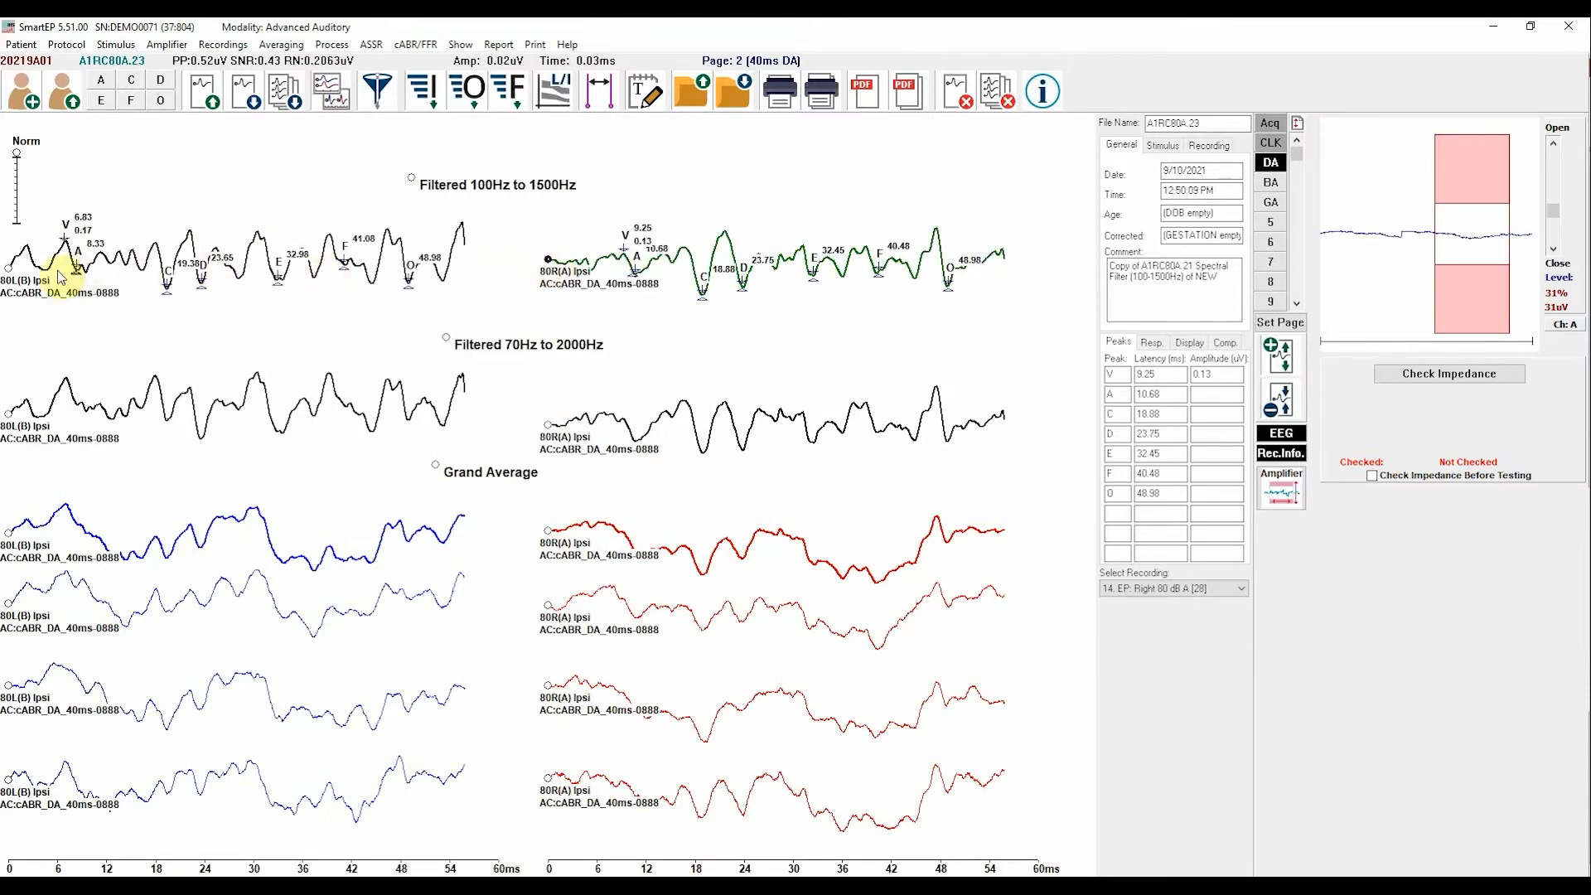
pyautogui.click(9, 269)
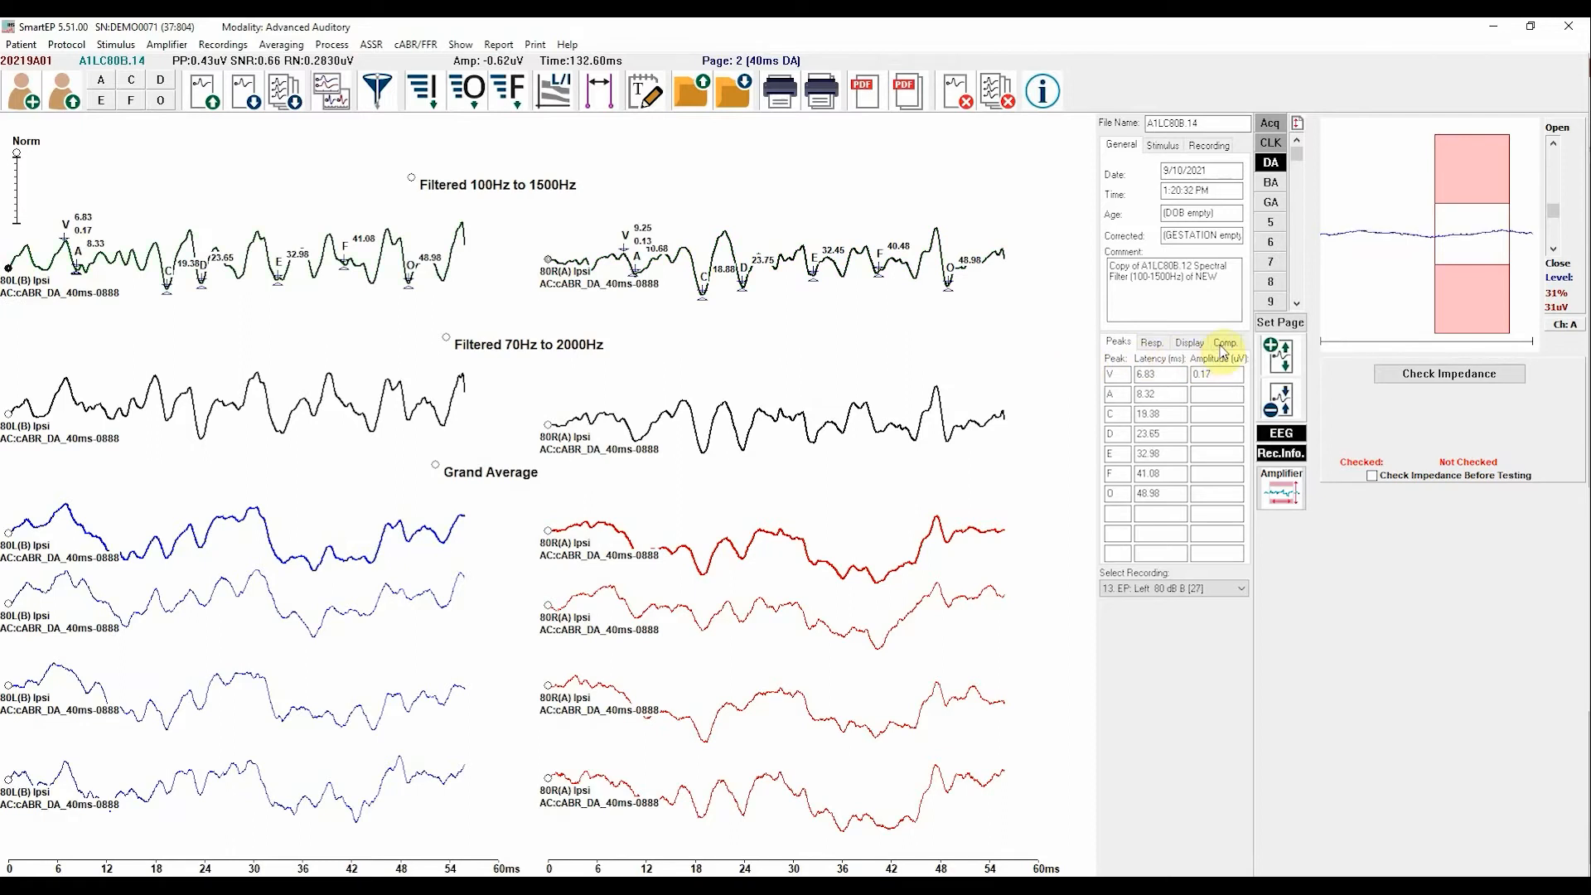
pyautogui.click(1223, 345)
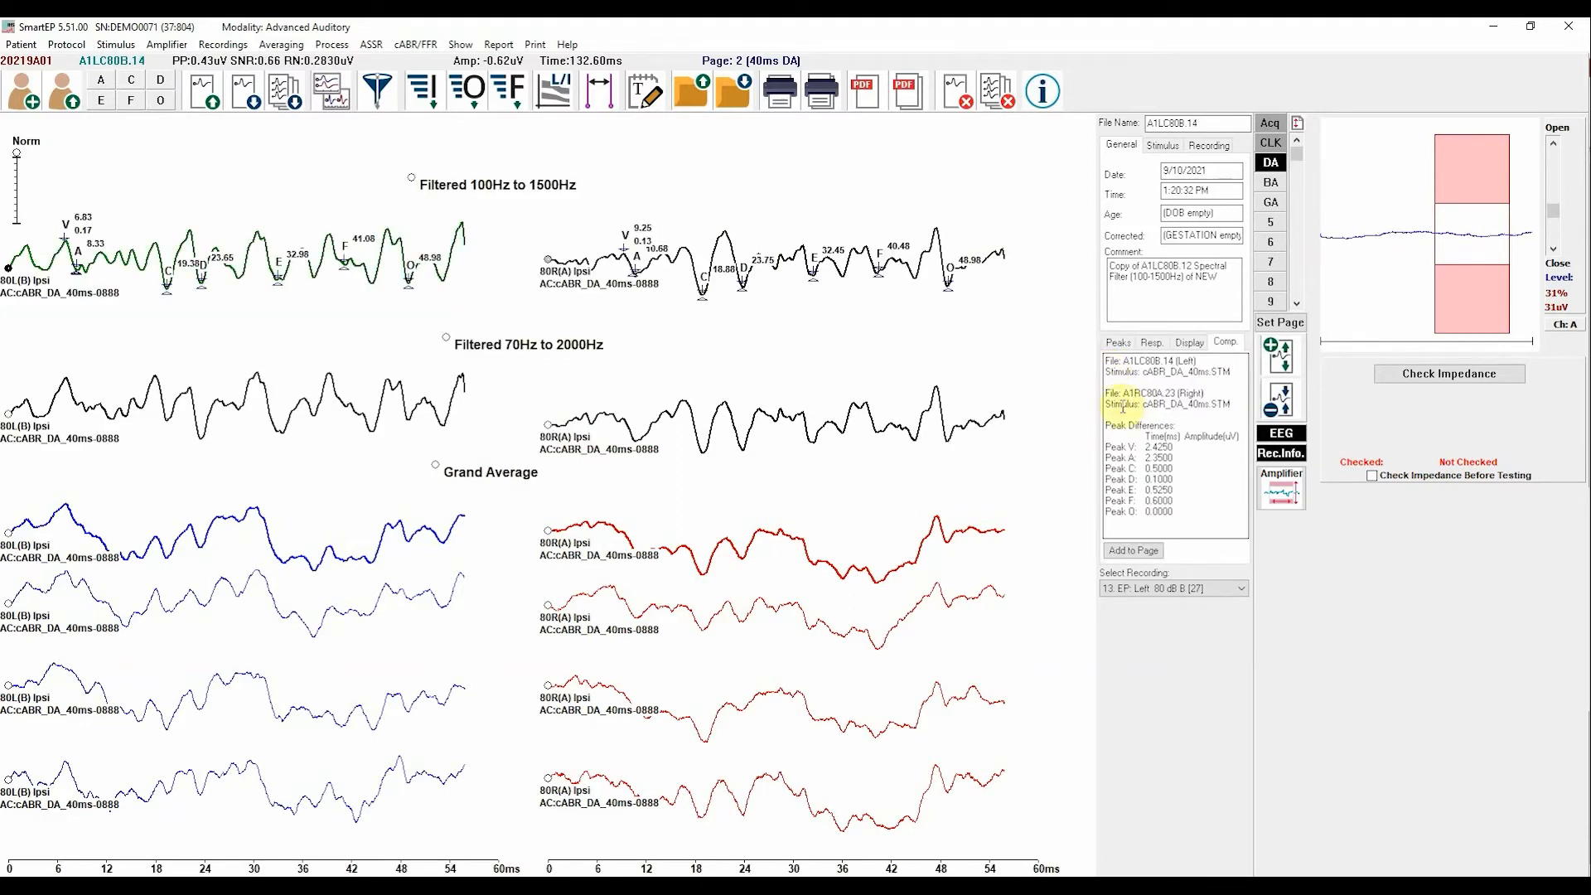